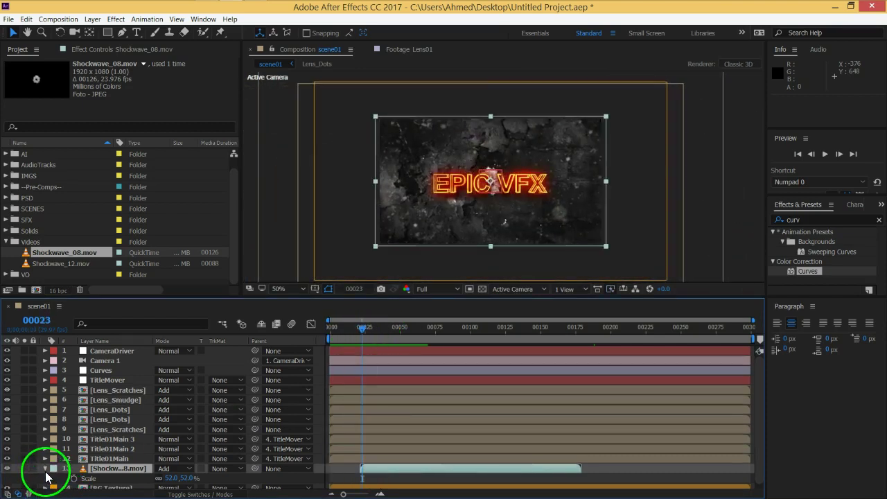
# Precompose Shockwave_08.mov into 'ShockWaveThick' with all attributes moved, then open the new precomp
pyautogui.press('s')
pyautogui.click(124, 471)
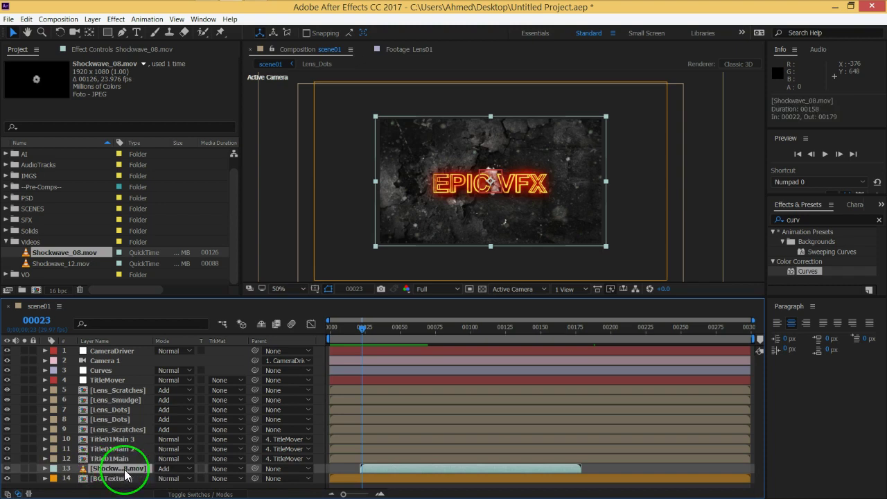
pyautogui.hotkey('ctrl', 'shift', 'c')
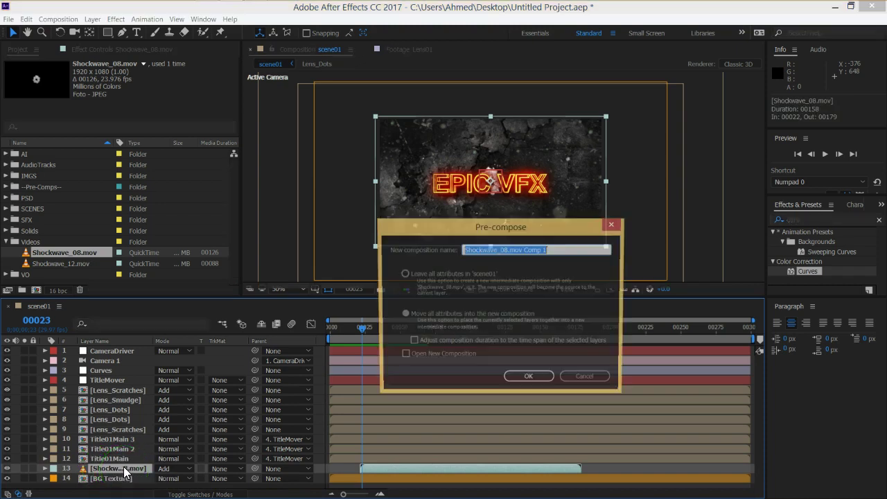
pyautogui.write('ShockWaveThick')
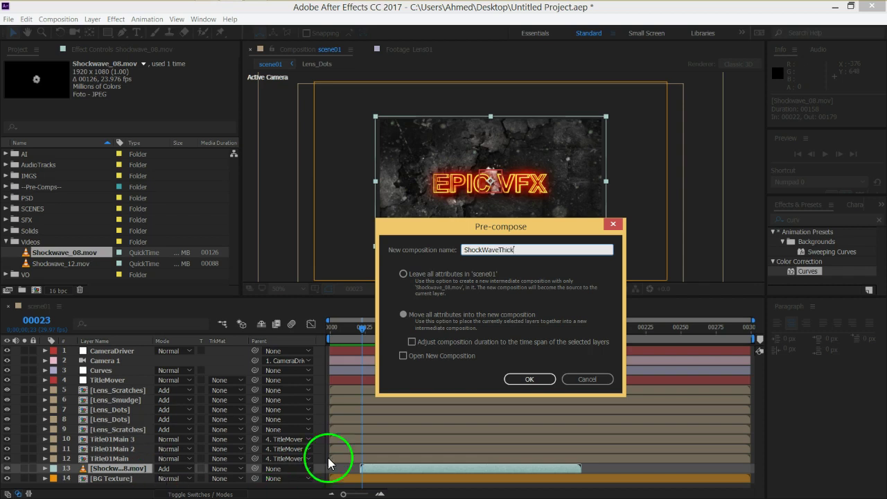
pyautogui.click(404, 315)
pyautogui.click(508, 378)
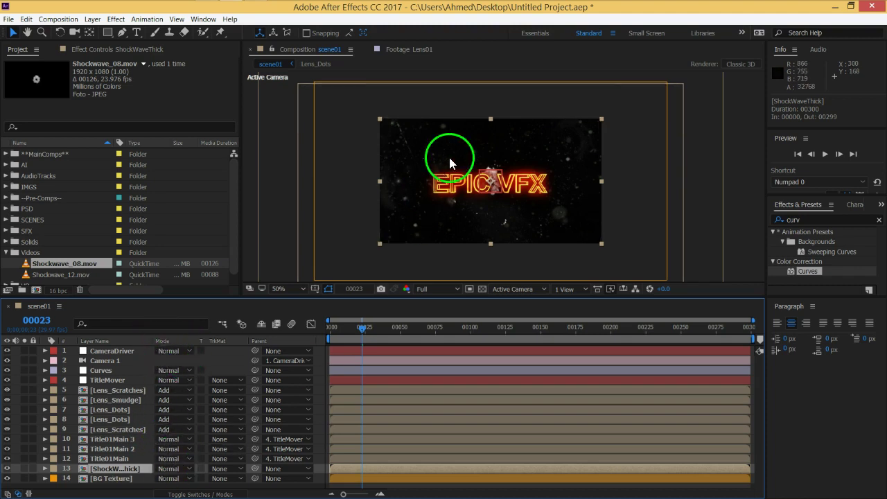
pyautogui.doubleClick(140, 475)
# In scene01, set the ShockWaveThick layer's blend mode to Screen, then go back into ShockWaveThick
pyautogui.click(149, 351)
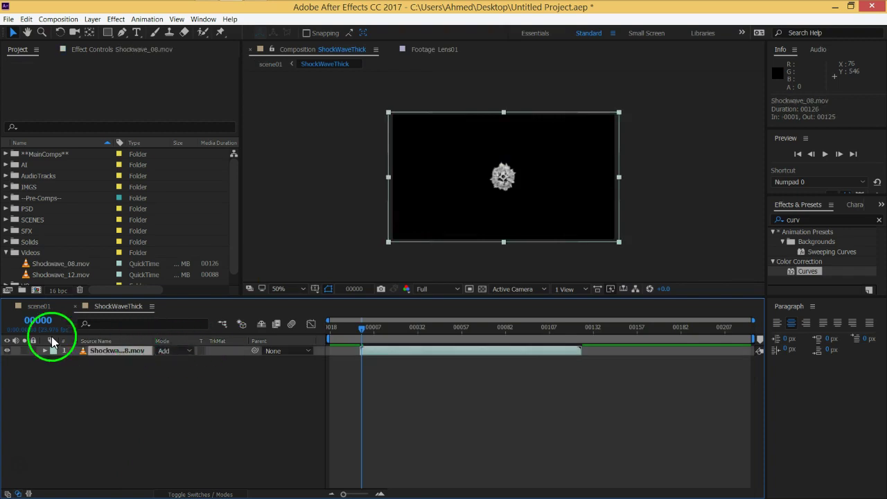
pyautogui.click(40, 307)
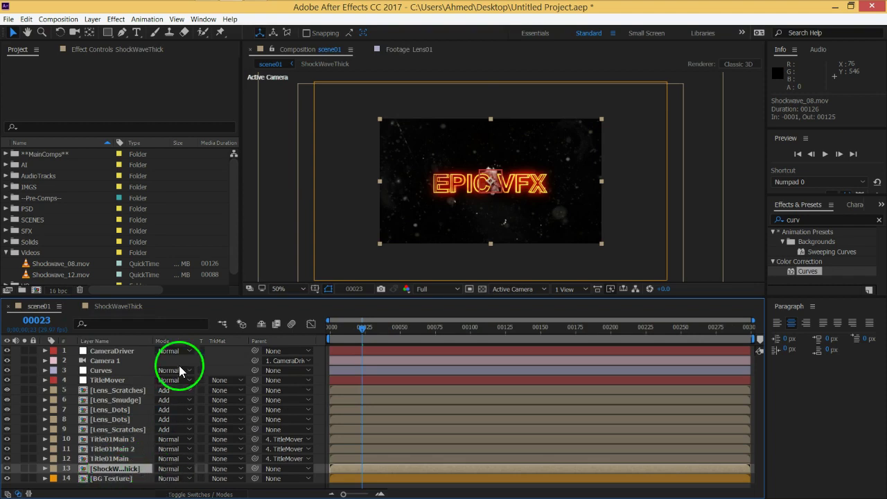
pyautogui.click(169, 470)
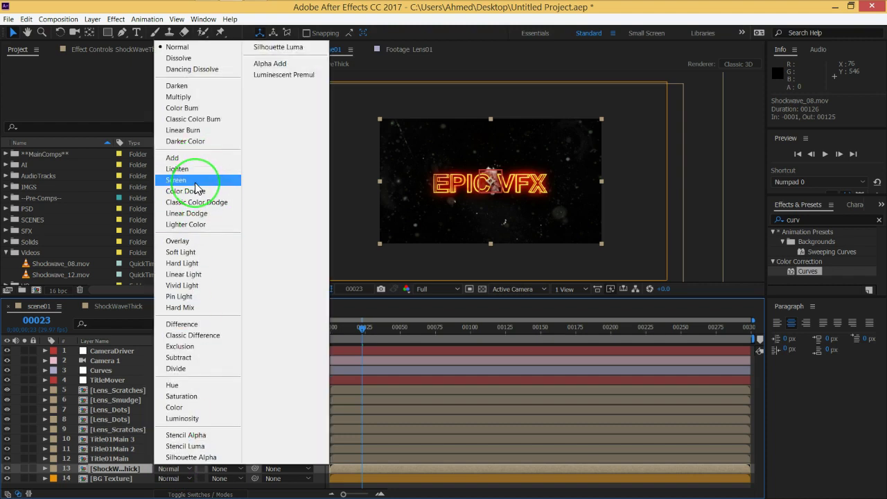
pyautogui.click(195, 181)
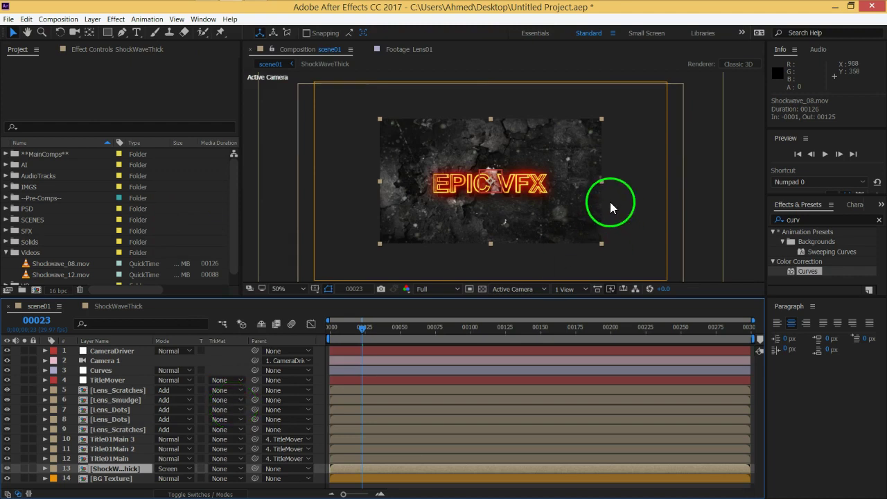
pyautogui.click(119, 306)
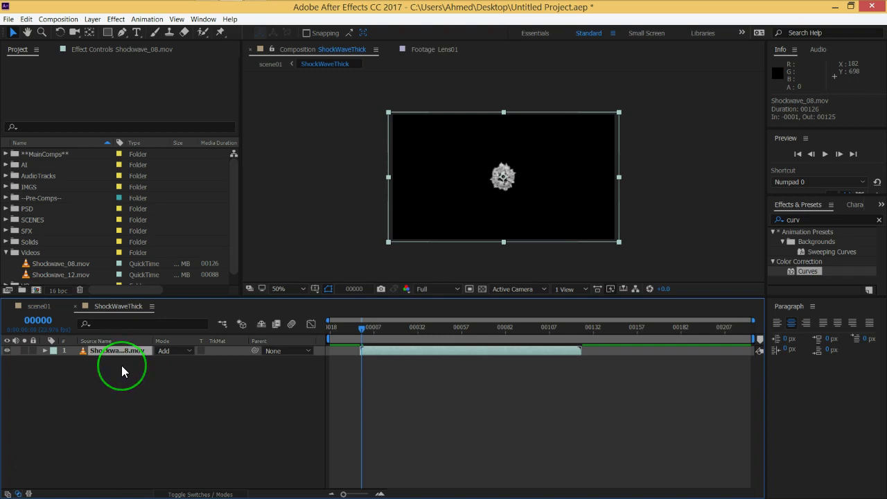
# Duplicate the Shockwave_08.mov layer and shift the copy about nine frames later
pyautogui.hotkey('ctrl', 'd')
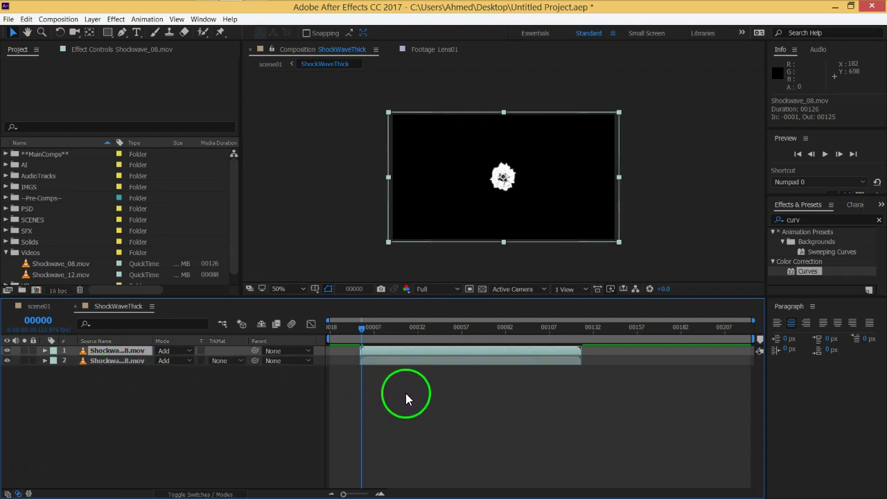
pyautogui.moveTo(374, 361)
pyautogui.mouseDown()
pyautogui.moveTo(408, 335)
pyautogui.moveTo(351, 350)
pyautogui.moveTo(378, 351)
pyautogui.mouseUp()
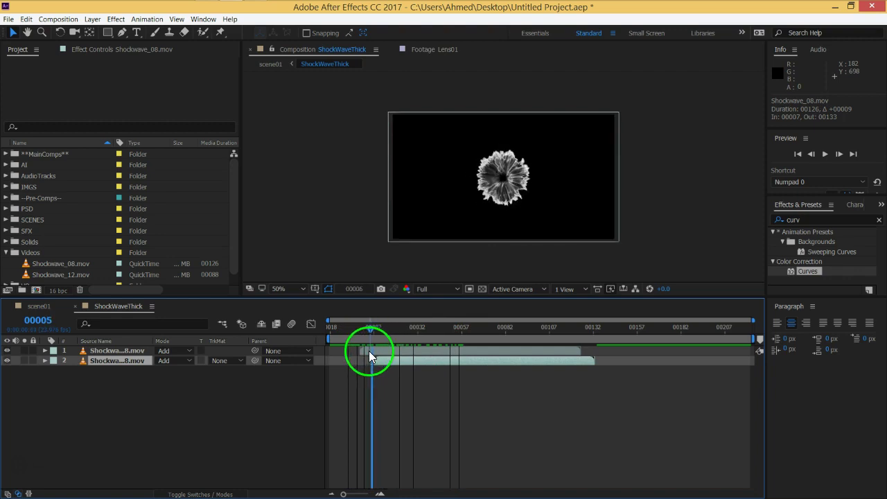
pyautogui.moveTo(378, 351); pyautogui.dragTo(379, 351)
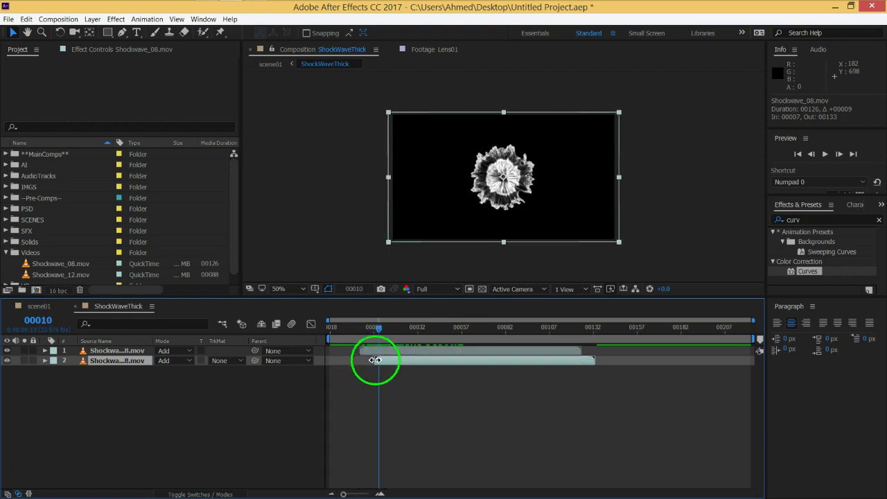
# Check the thicker burst around frames 10 and 12 with the two copies
pyautogui.click(144, 352)
pyautogui.click(140, 362)
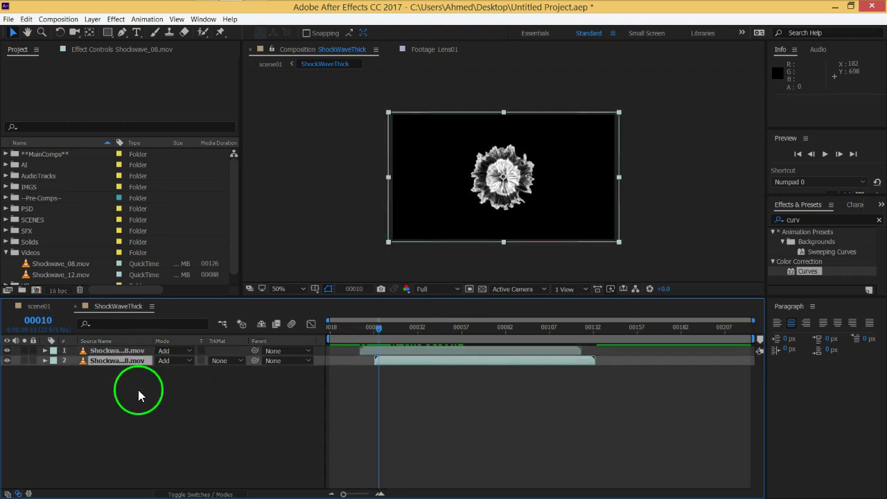
pyautogui.click(138, 390)
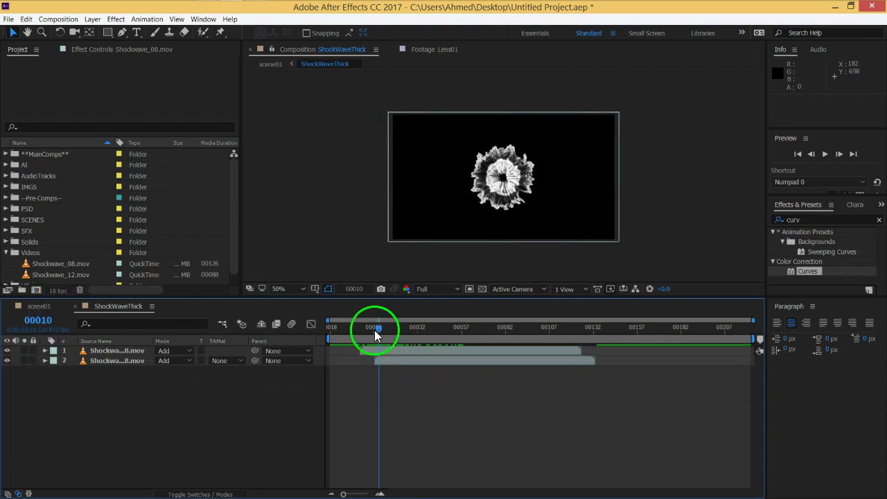
pyautogui.moveTo(376, 331); pyautogui.dragTo(382, 331)
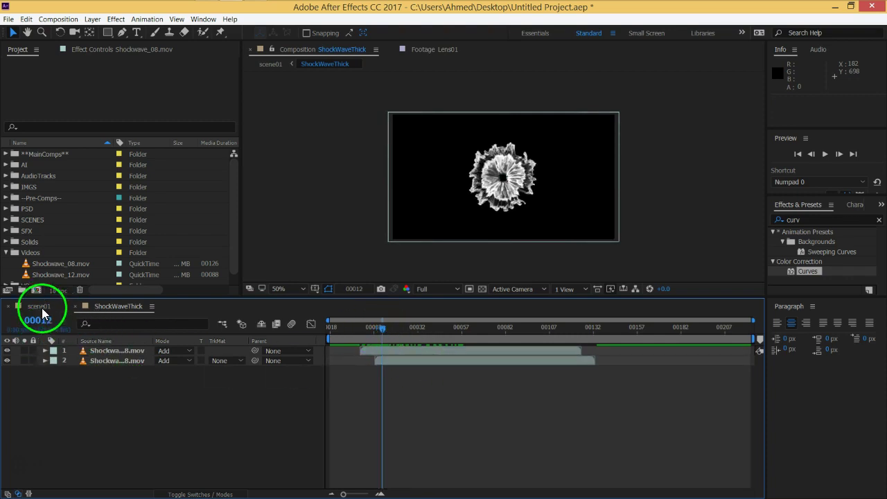
# Try Add blending on the ShockWaveThick layer in scene01
pyautogui.click(43, 313)
pyautogui.click(495, 208)
pyautogui.scroll(2, 491, 199)
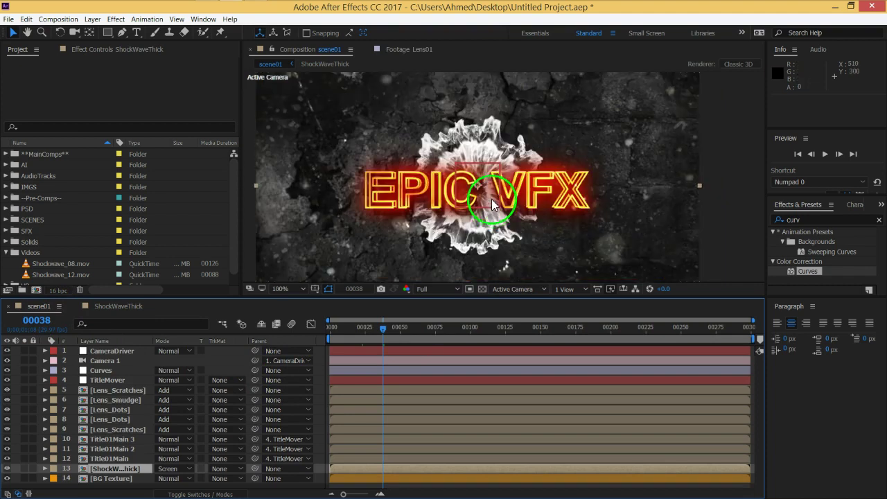
pyautogui.click(111, 307)
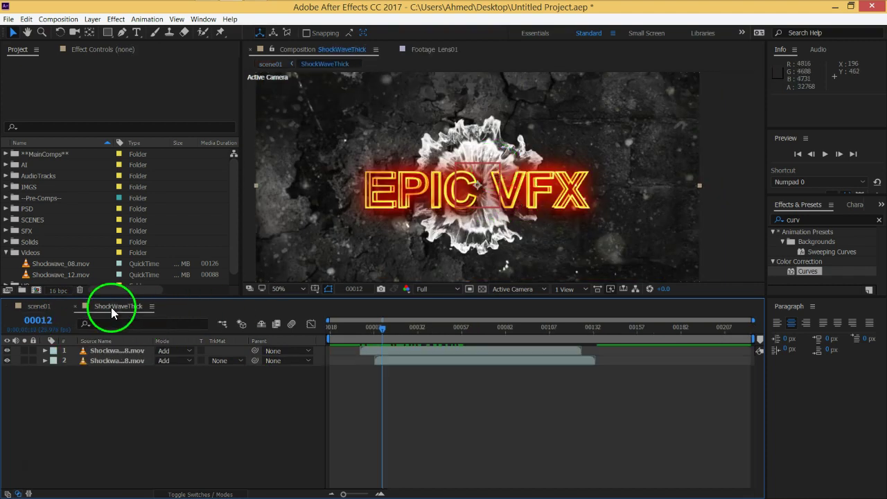
pyautogui.scroll(2, 465, 192)
pyautogui.click(47, 308)
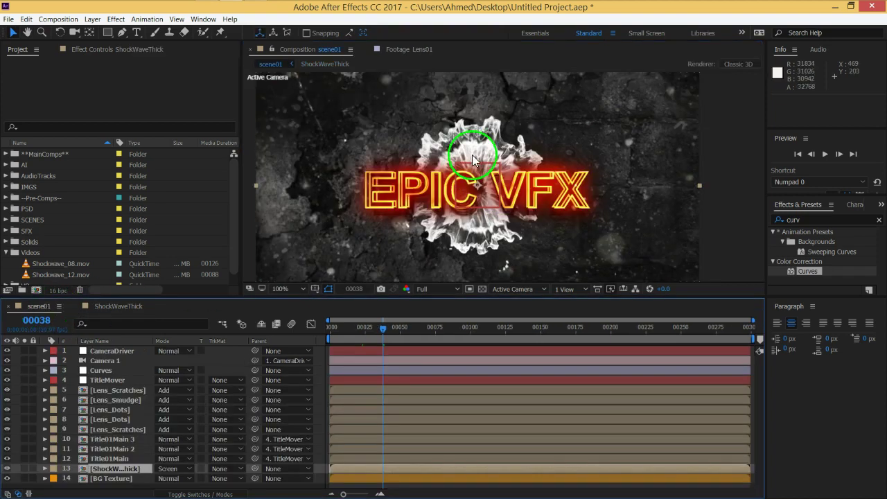
pyautogui.click(135, 306)
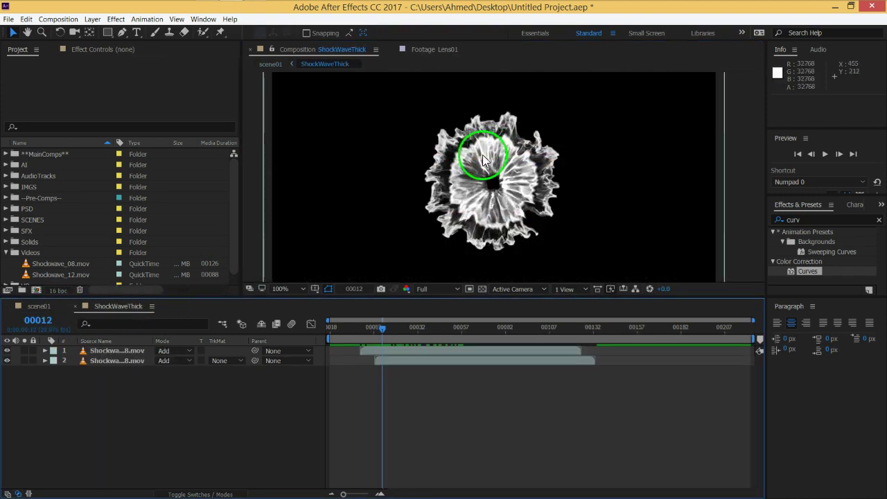
pyautogui.click(75, 306)
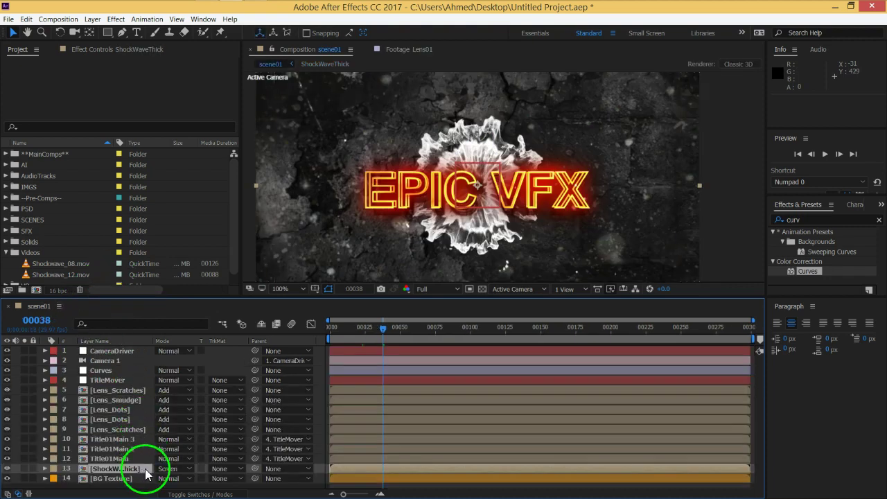
pyautogui.click(172, 469)
pyautogui.click(174, 158)
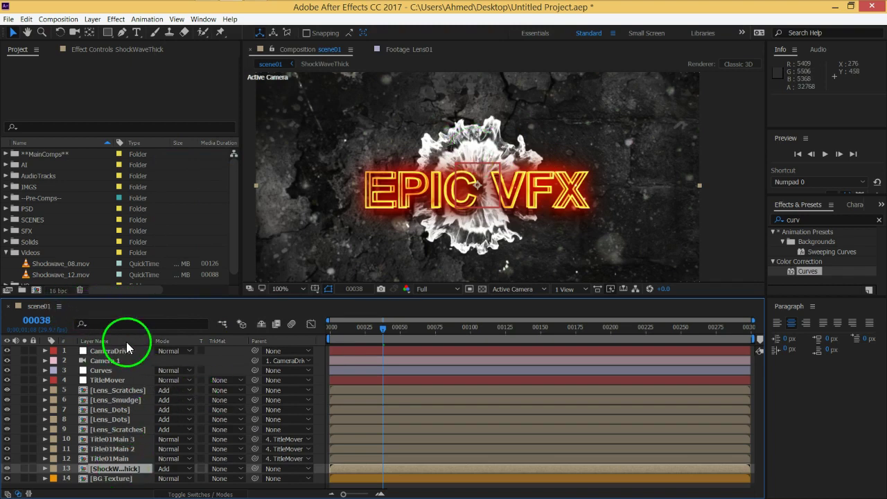
# Inside ShockWaveThick, move the top shockwave copy below the other
pyautogui.doubleClick(113, 468)
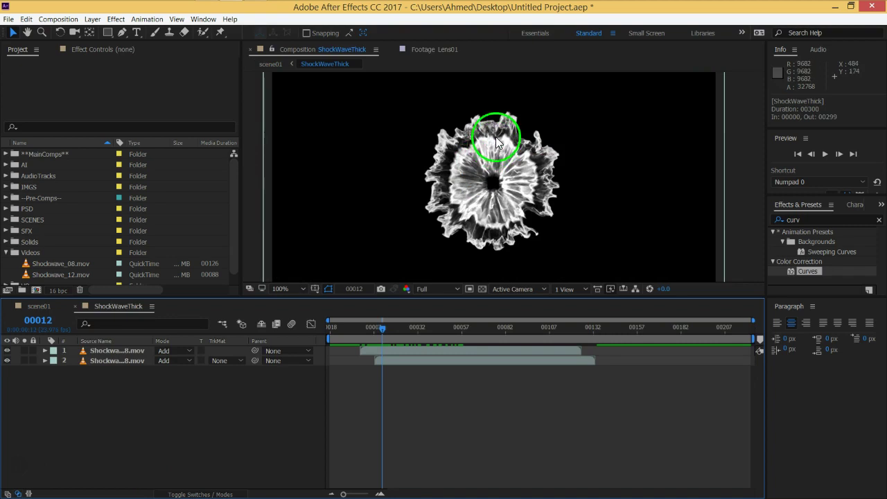
pyautogui.click(73, 306)
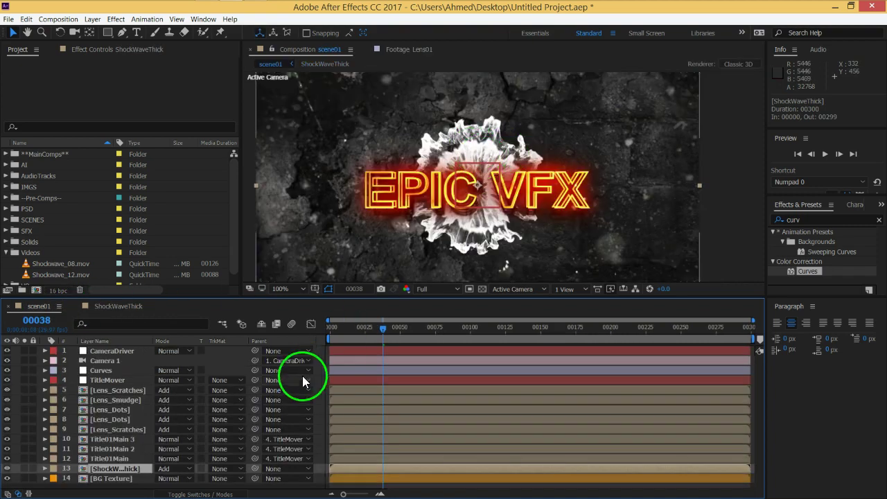
pyautogui.click(123, 309)
pyautogui.moveTo(132, 352); pyautogui.dragTo(130, 361)
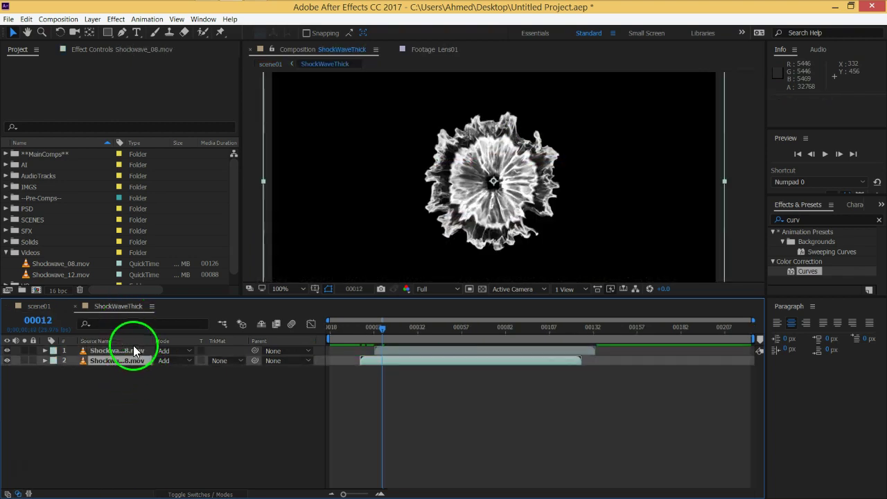
# Set the ShockWaveThick layer in scene01 back to Normal blending
pyautogui.click(46, 307)
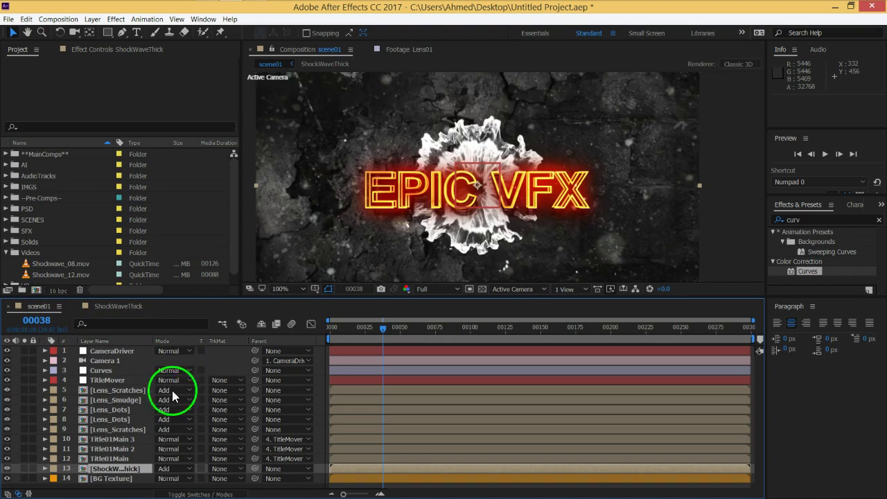
pyautogui.click(168, 472)
pyautogui.click(174, 47)
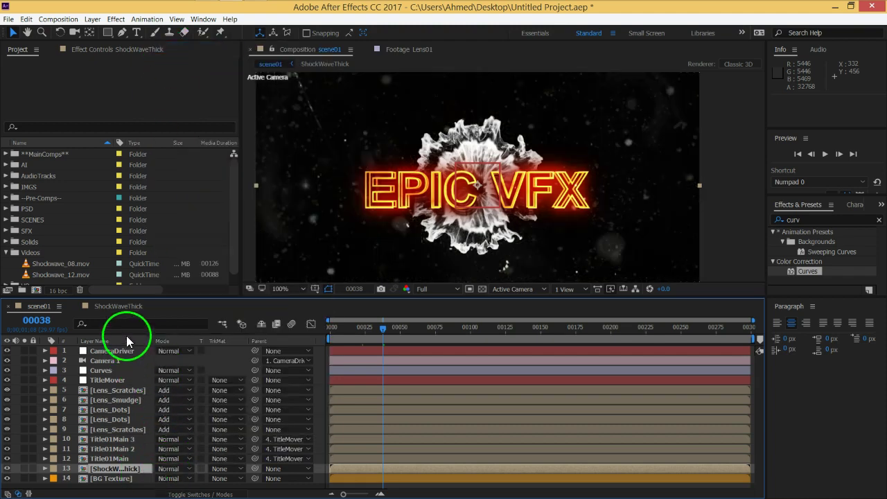
pyautogui.click(119, 306)
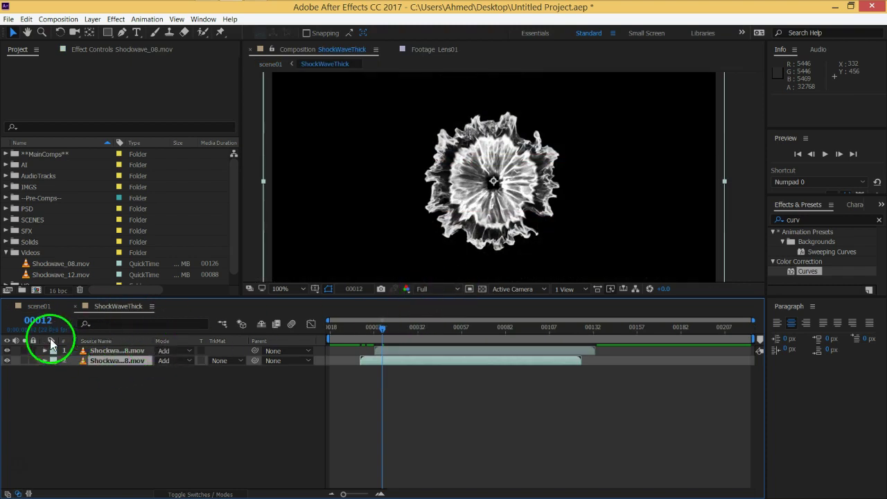
# Inspect the ShockWaveThick layer's switches in scene01 using F4, then reopen the ShockWaveThick precomp
pyautogui.click(39, 307)
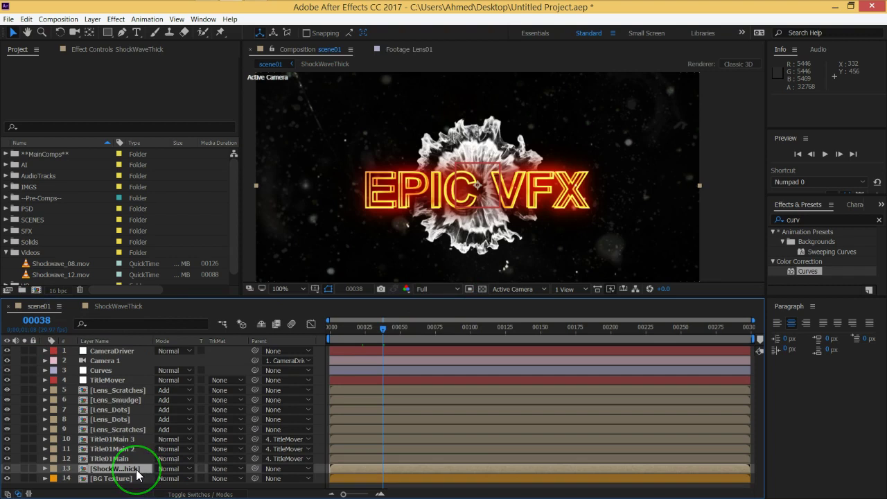
pyautogui.press('F4')
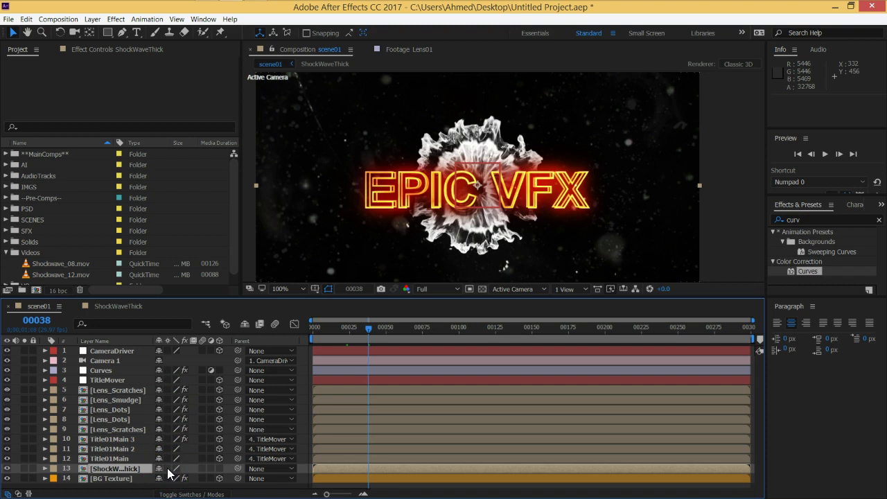
pyautogui.moveTo(168, 474)
pyautogui.mouseDown()
pyautogui.moveTo(148, 479)
pyautogui.moveTo(123, 412)
pyautogui.moveTo(192, 321)
pyautogui.moveTo(205, 427)
pyautogui.mouseUp()
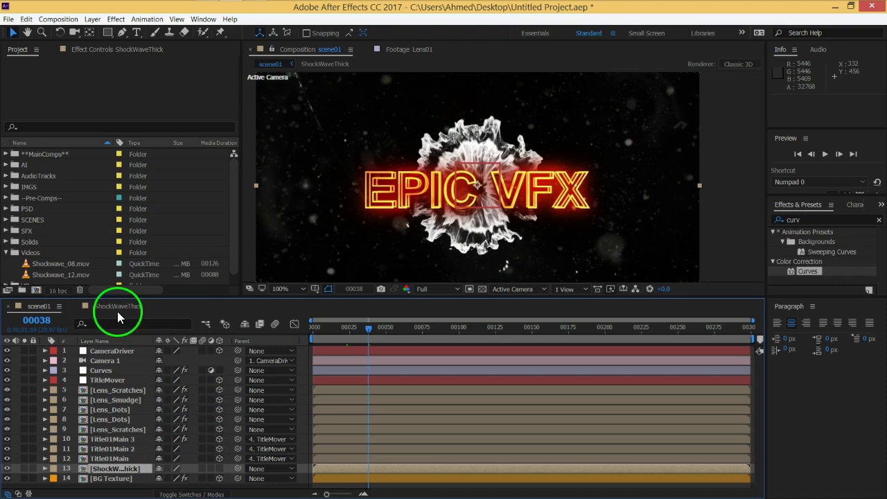
pyautogui.moveTo(205, 427)
pyautogui.mouseDown()
pyautogui.moveTo(139, 469)
pyautogui.moveTo(168, 474)
pyautogui.mouseUp()
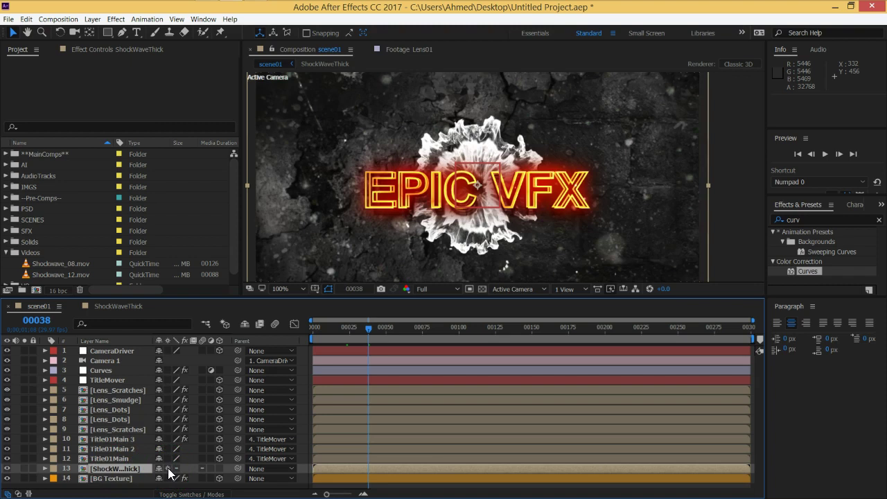
pyautogui.moveTo(119, 472); pyautogui.dragTo(122, 474)
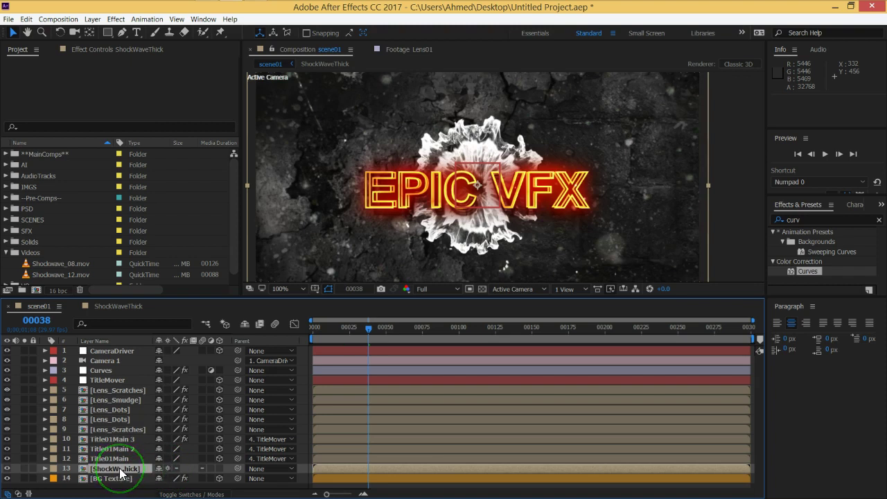
pyautogui.moveTo(536, 184); pyautogui.dragTo(574, 221)
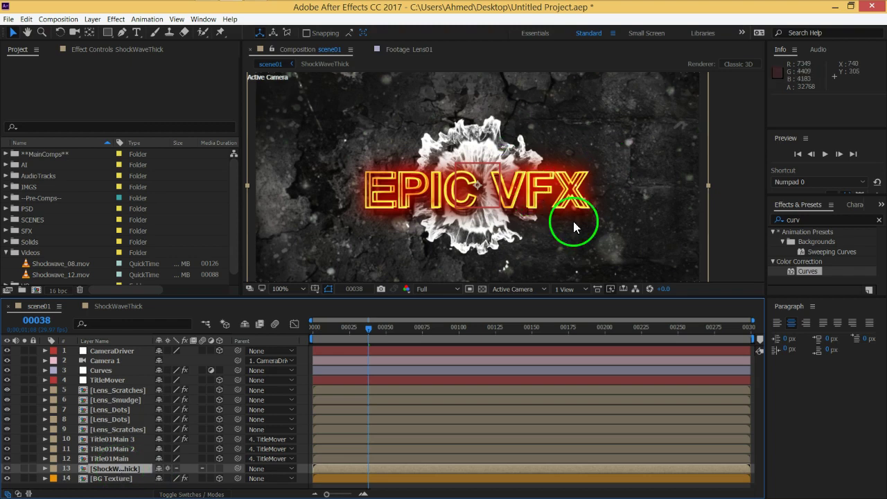
pyautogui.moveTo(486, 159)
pyautogui.mouseDown()
pyautogui.moveTo(168, 472)
pyautogui.moveTo(156, 470)
pyautogui.mouseUp()
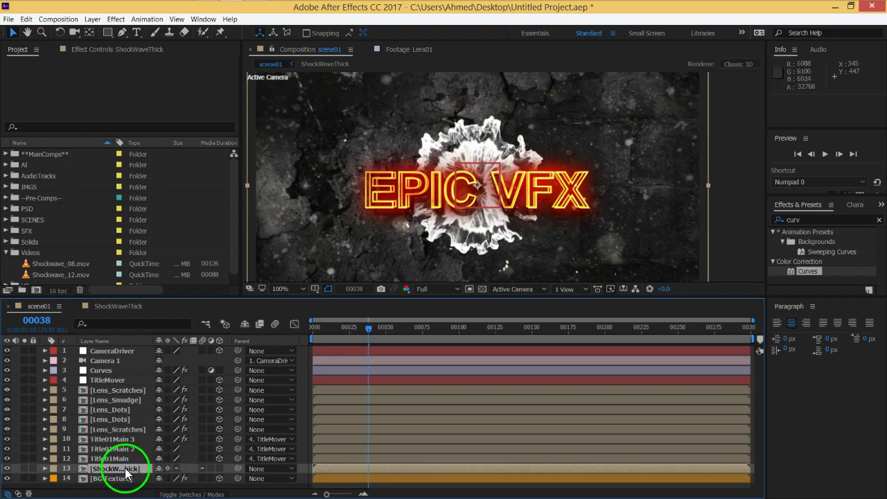
pyautogui.click(169, 474)
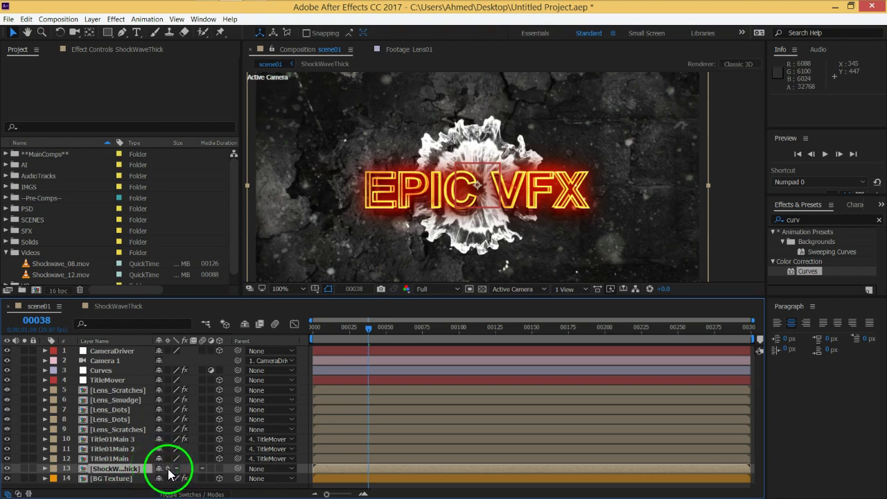
pyautogui.click(114, 306)
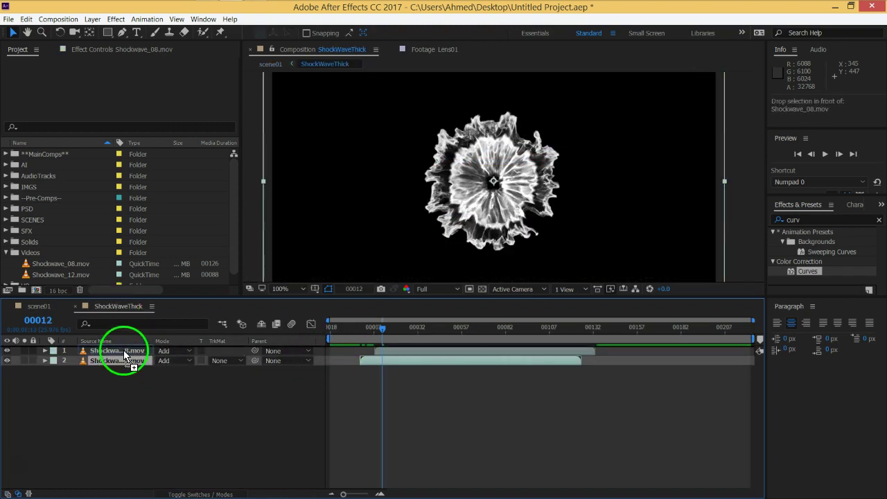
# Move the lower Shockwave layer to the top and set it to Screen blending
pyautogui.moveTo(119, 361); pyautogui.dragTo(125, 350)
pyautogui.click(170, 350)
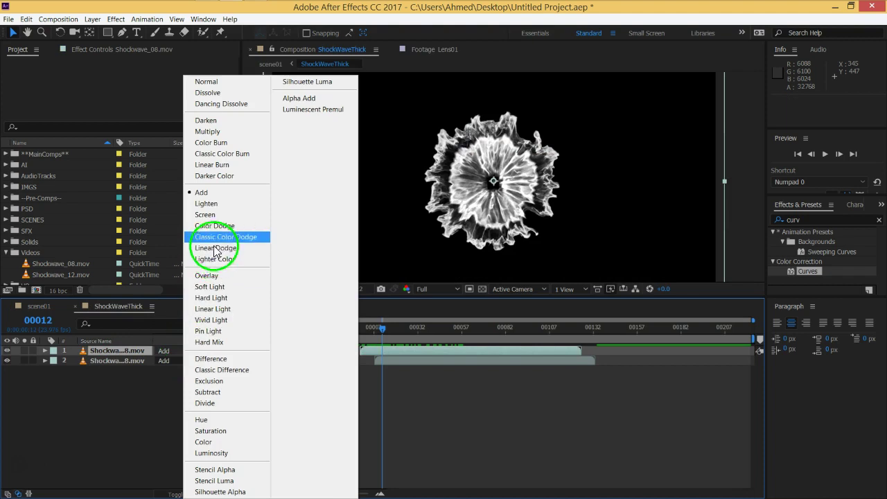
pyautogui.click(213, 220)
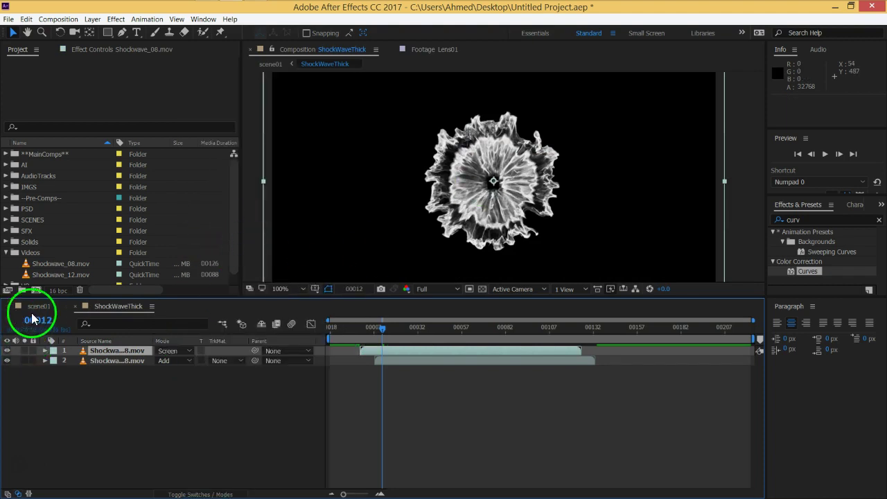
# Scrub scene01 through frames 00024–00038 to check the shockwave, stopping near 00032
pyautogui.click(38, 306)
pyautogui.click(386, 328)
pyautogui.moveTo(380, 333)
pyautogui.mouseDown()
pyautogui.moveTo(354, 333)
pyautogui.moveTo(401, 326)
pyautogui.moveTo(358, 332)
pyautogui.mouseUp()
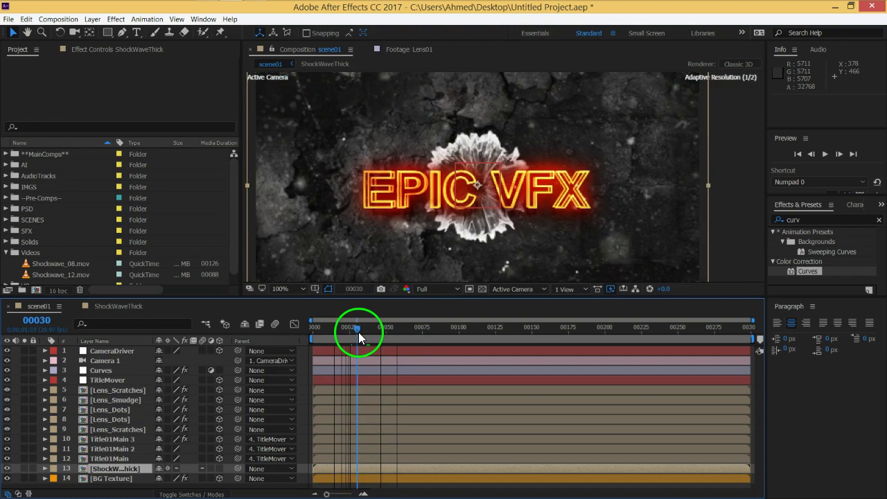
pyautogui.moveTo(358, 332); pyautogui.dragTo(360, 332)
pyautogui.click(147, 320)
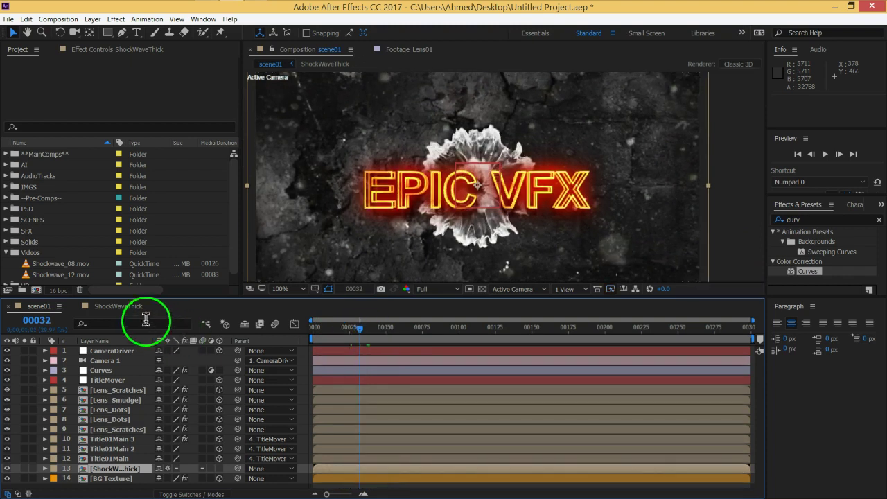
pyautogui.click(121, 307)
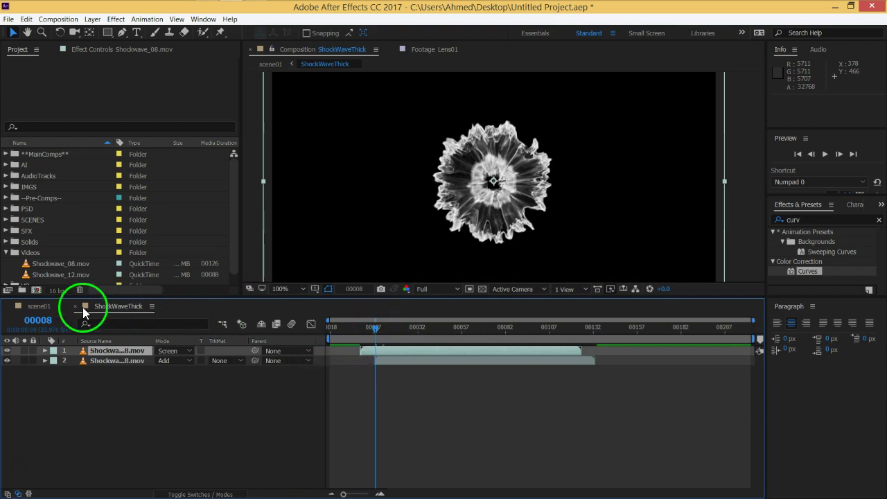
# Slide both Shockwave layers in ShockWaveThick to start at the comp's beginning
pyautogui.click(49, 309)
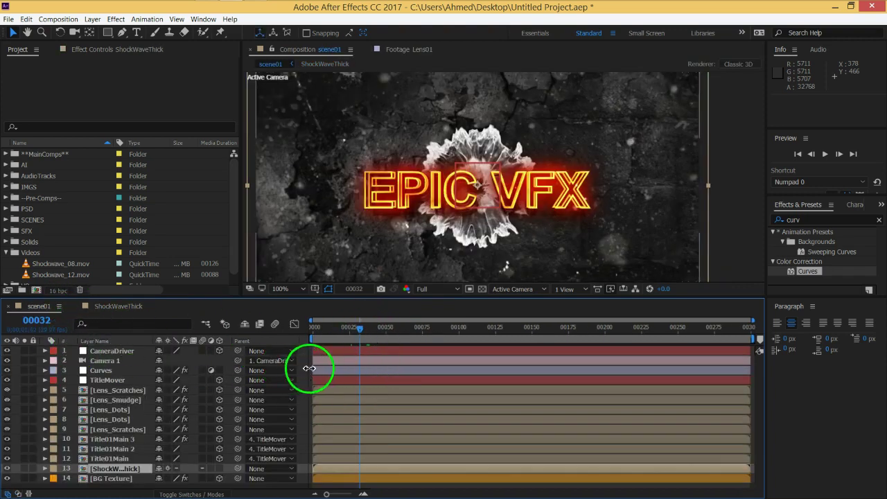
pyautogui.click(113, 310)
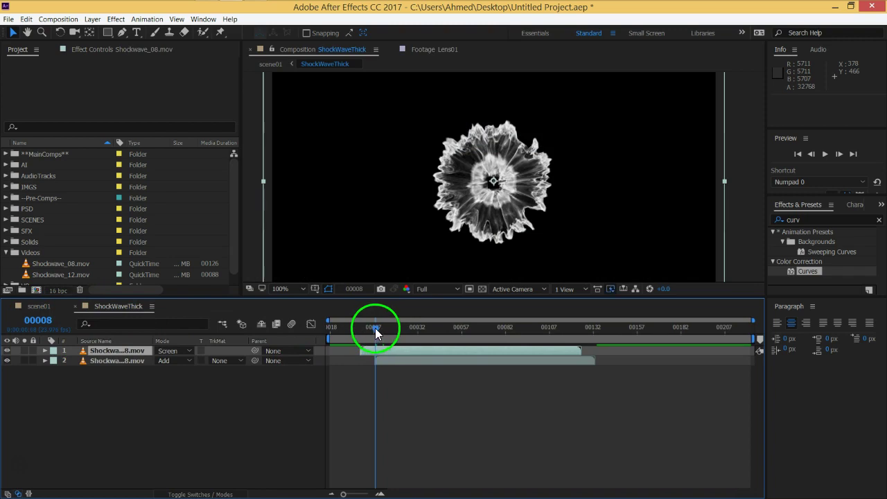
pyautogui.moveTo(375, 328); pyautogui.dragTo(363, 329)
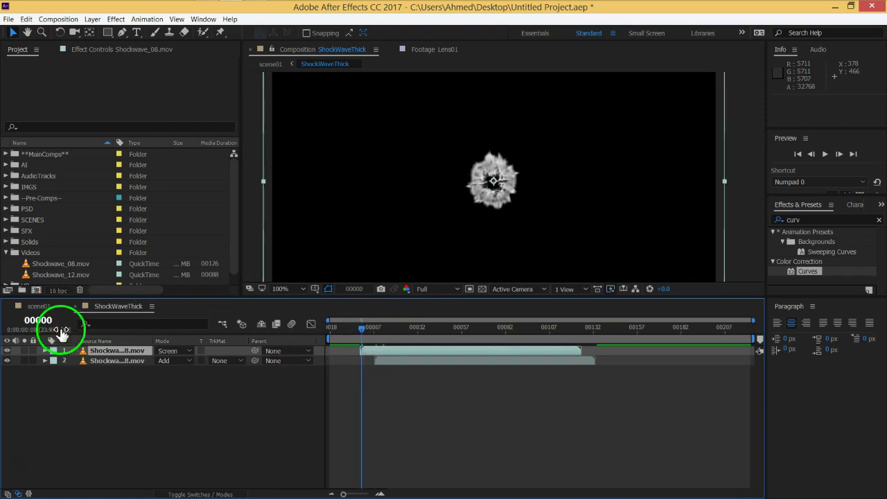
pyautogui.click(41, 306)
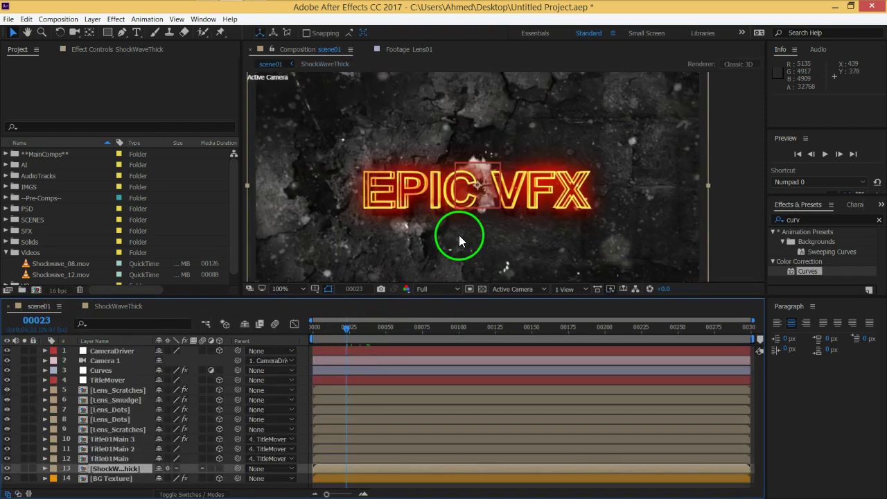
pyautogui.click(124, 308)
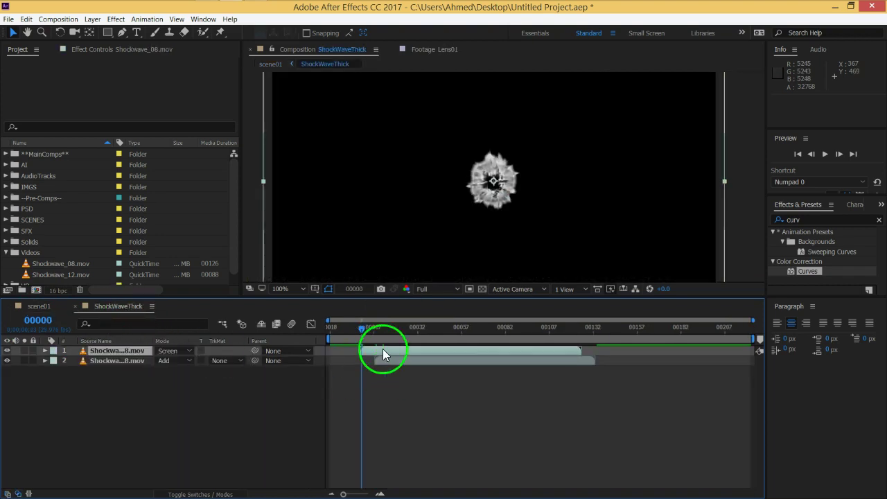
pyautogui.moveTo(364, 328); pyautogui.dragTo(297, 330)
pyautogui.moveTo(393, 348); pyautogui.dragTo(366, 349)
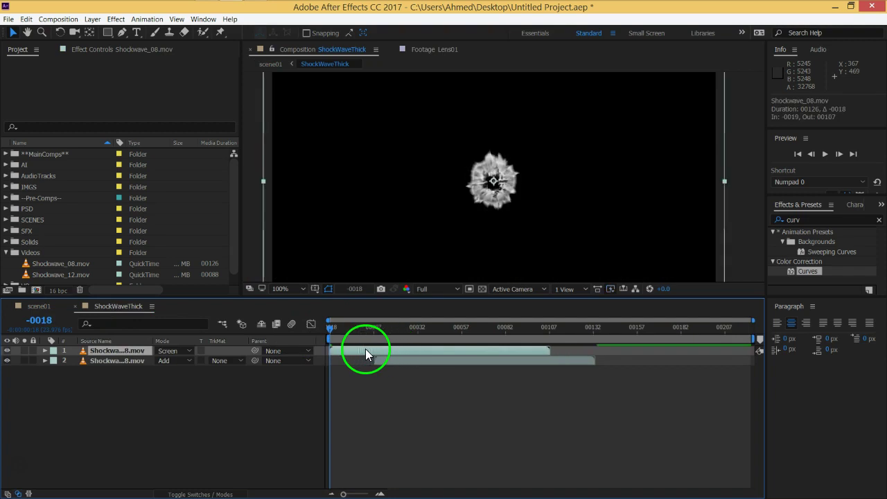
pyautogui.moveTo(419, 358); pyautogui.dragTo(375, 358)
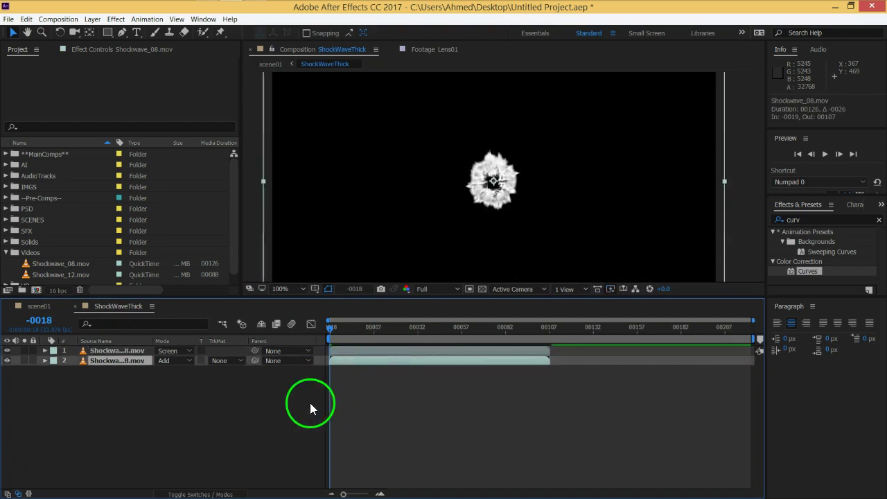
# Preview scene01 and trim the shockwave layer's in-point to frame 00023 with Alt+[
pyautogui.click(48, 307)
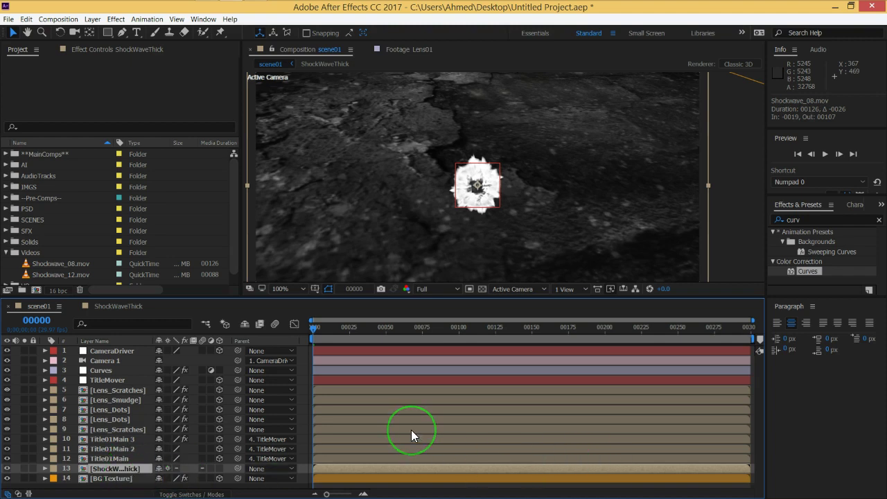
pyautogui.press('space')
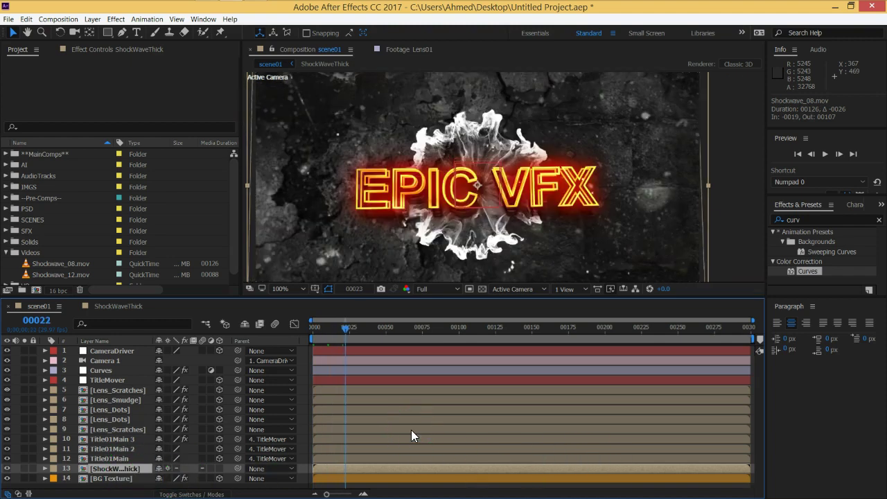
pyautogui.hotkey('alt', '[')
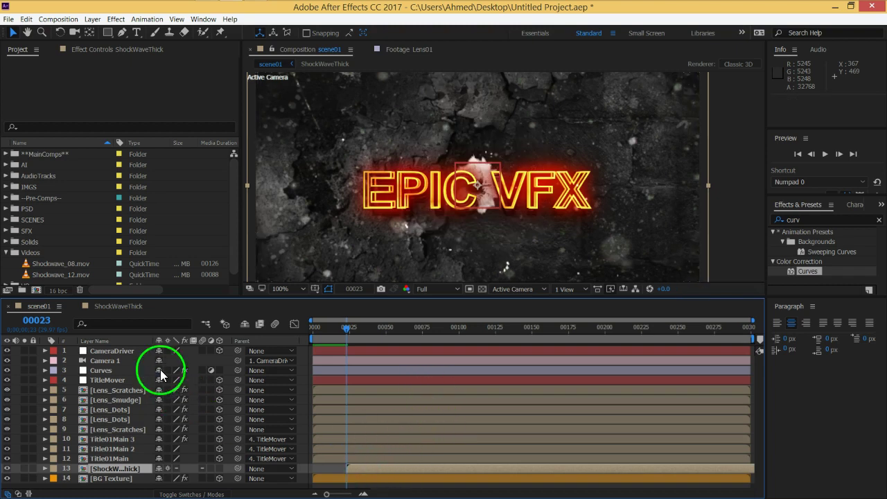
# Back in ShockWaveThick, select the second Shockwave_08.mov layer
pyautogui.click(133, 307)
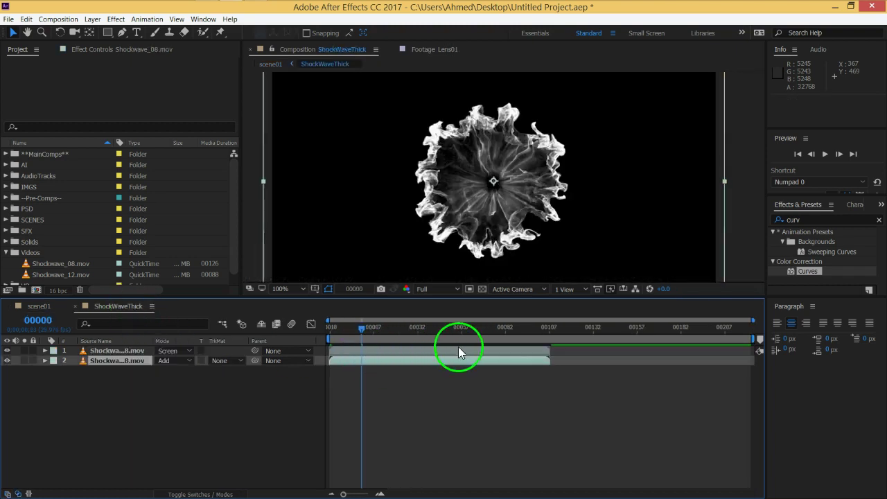
pyautogui.click(45, 307)
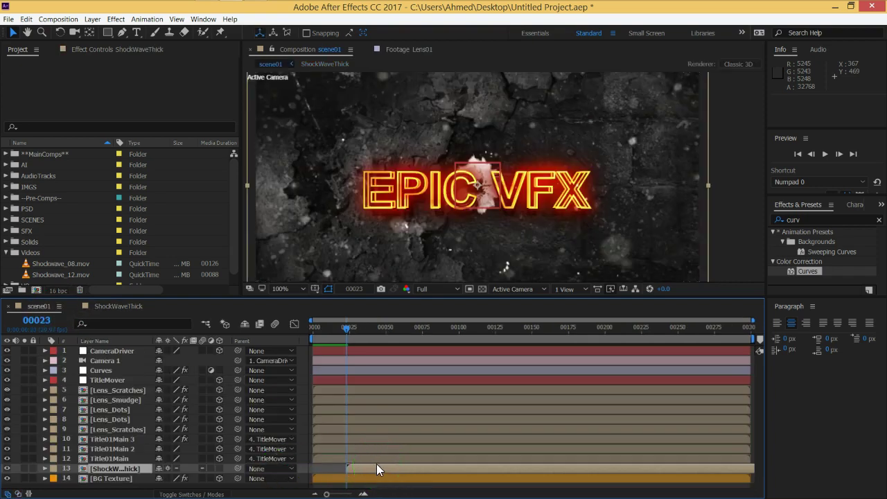
pyautogui.click(113, 305)
pyautogui.click(111, 361)
pyautogui.click(107, 365)
# Delete the duplicate Shockwave layer and preview the remaining shockwave from the start
pyautogui.press('Delete')
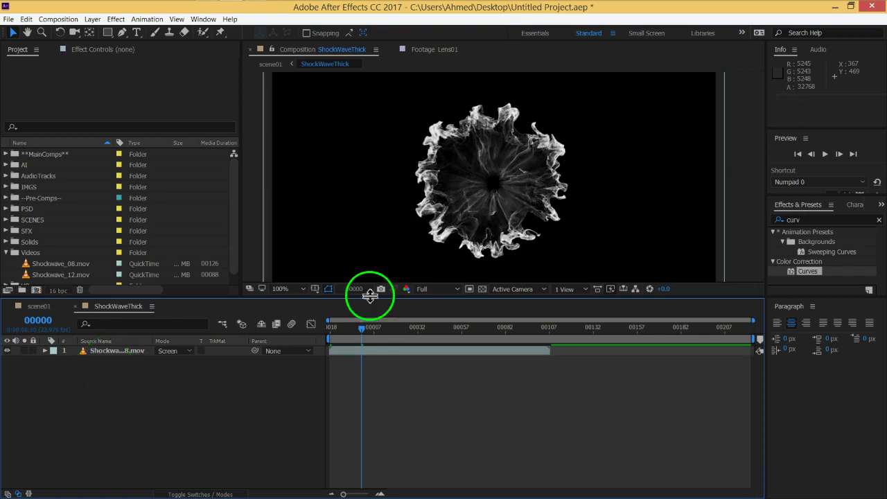
pyautogui.moveTo(365, 328); pyautogui.dragTo(317, 336)
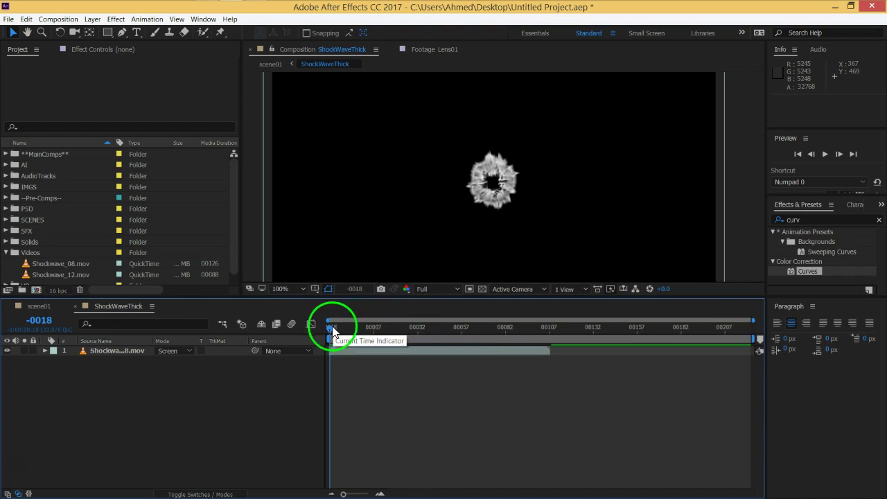
pyautogui.press('space')
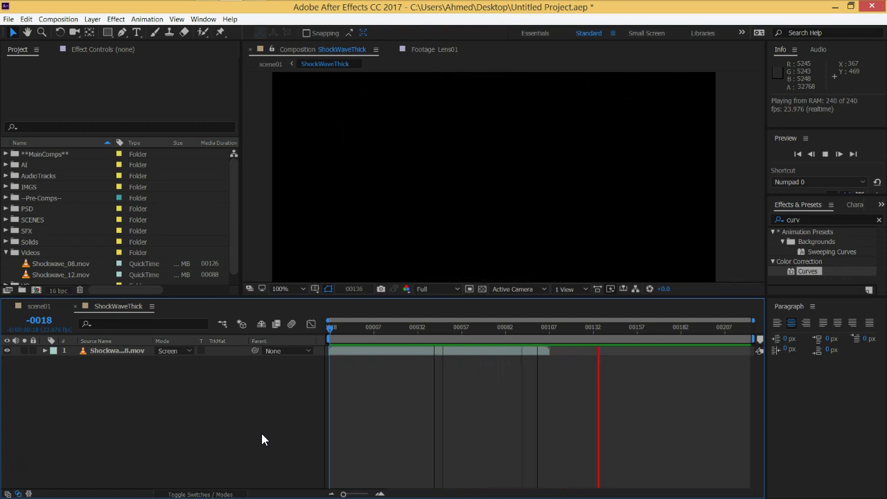
# Stop at frame 00010 and scrub forward to find where the burst fades to black
pyautogui.click(364, 448)
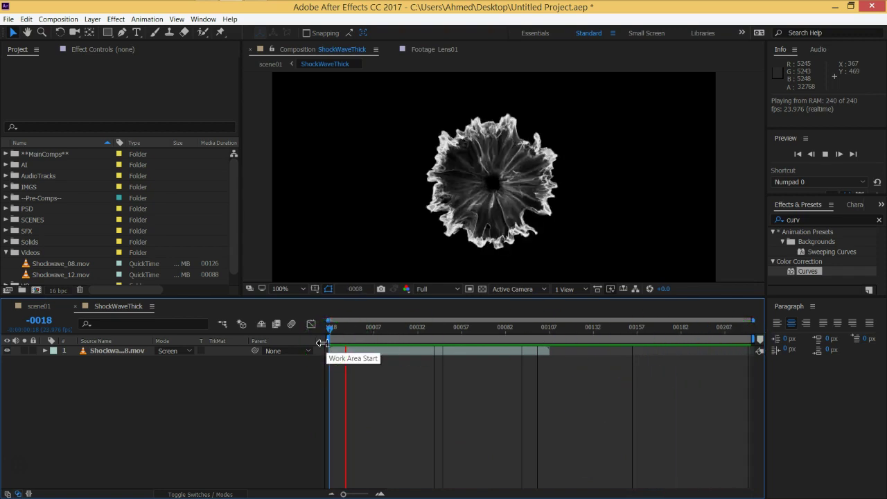
pyautogui.click(378, 328)
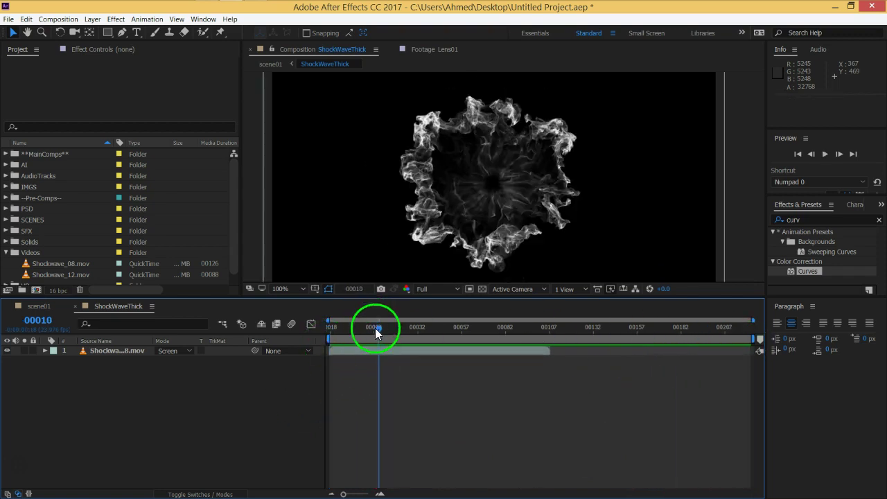
pyautogui.moveTo(383, 327)
pyautogui.mouseDown()
pyautogui.moveTo(557, 329)
pyautogui.moveTo(516, 333)
pyautogui.moveTo(548, 333)
pyautogui.mouseUp()
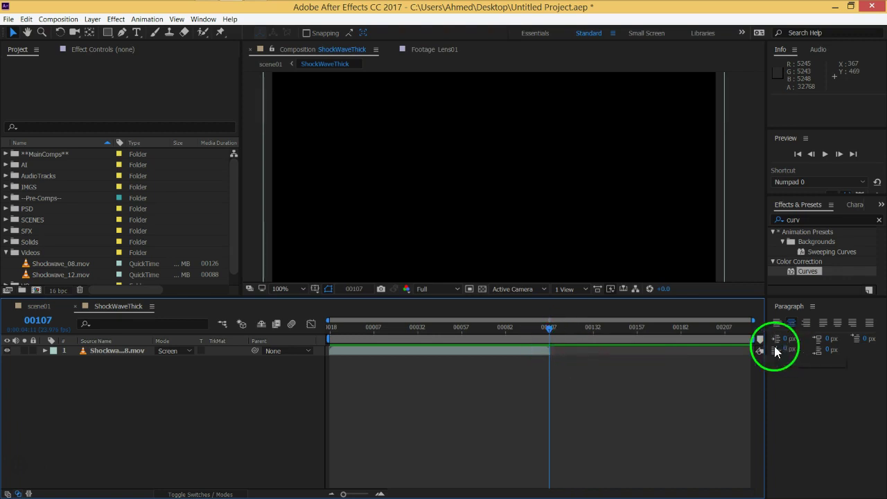
# Try work area ends at 00107 and 00162, then set start and end at the playhead with B and N
pyautogui.moveTo(754, 340); pyautogui.dragTo(561, 350)
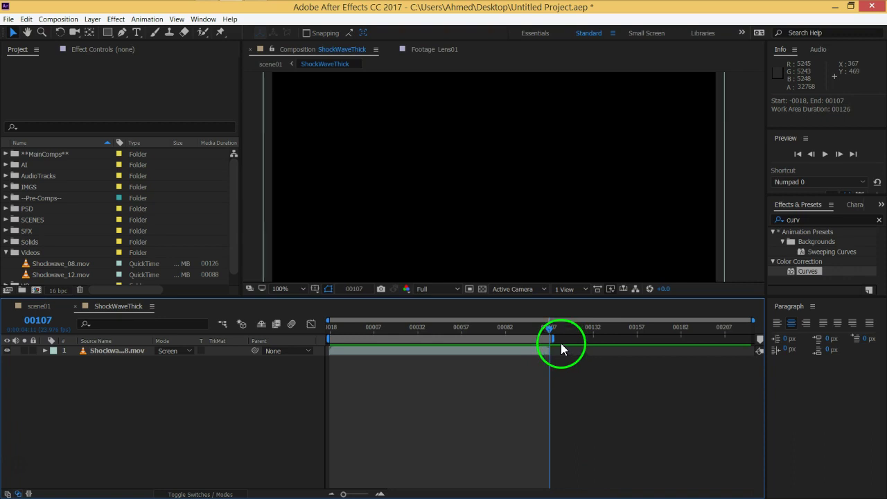
pyautogui.moveTo(559, 342)
pyautogui.mouseDown()
pyautogui.moveTo(667, 332)
pyautogui.moveTo(748, 349)
pyautogui.mouseUp()
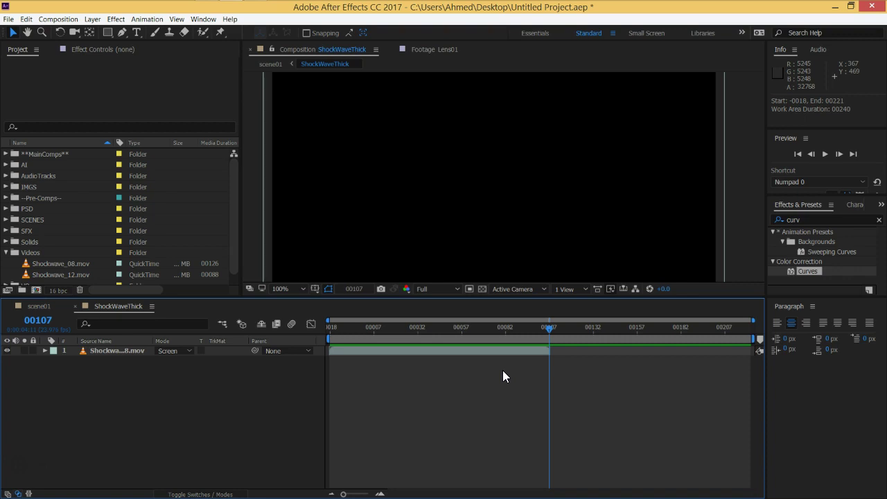
pyautogui.press('n')
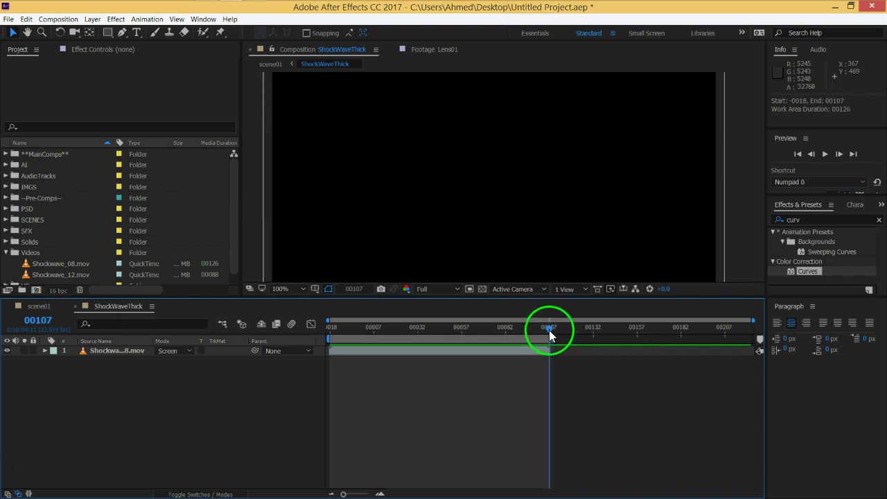
pyautogui.moveTo(549, 330); pyautogui.dragTo(484, 328)
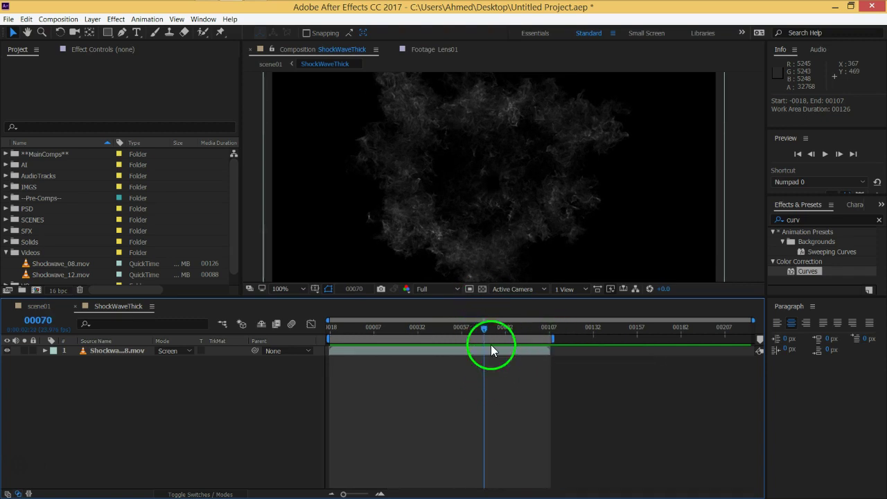
pyautogui.press('b')
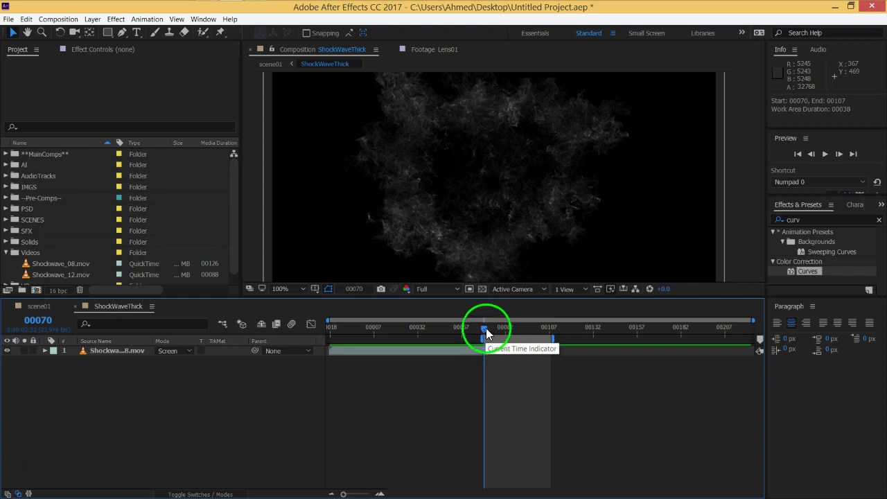
# Return the work area start to -0018, check frame 00107, and readjust the end bracket
pyautogui.moveTo(484, 339); pyautogui.dragTo(329, 339)
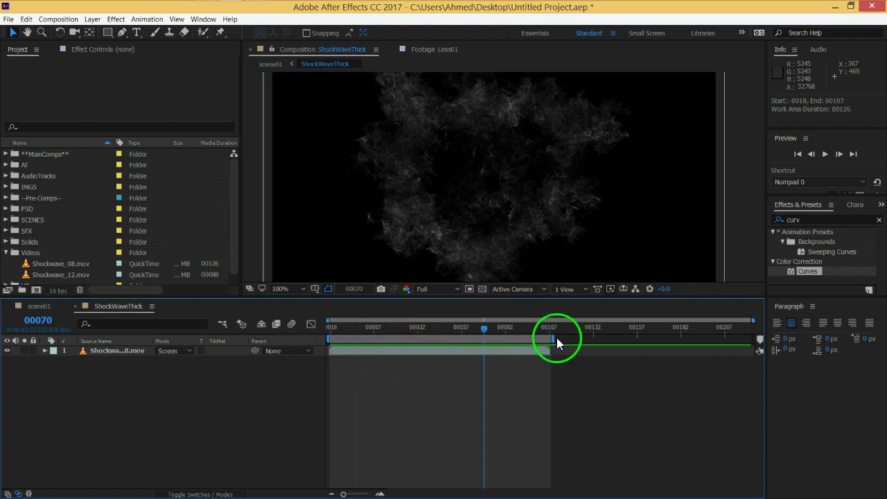
pyautogui.moveTo(483, 328); pyautogui.dragTo(550, 327)
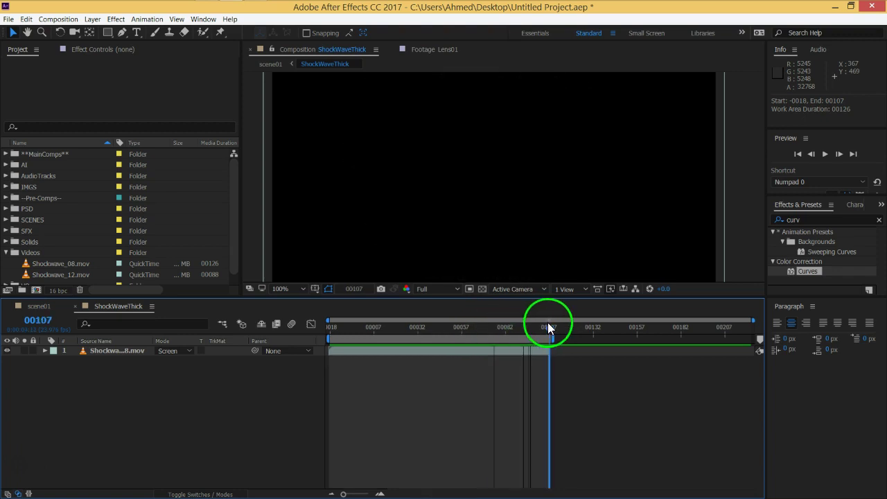
pyautogui.moveTo(547, 327)
pyautogui.mouseDown()
pyautogui.moveTo(331, 331)
pyautogui.moveTo(547, 320)
pyautogui.moveTo(320, 336)
pyautogui.moveTo(552, 332)
pyautogui.moveTo(379, 336)
pyautogui.moveTo(348, 339)
pyautogui.moveTo(478, 339)
pyautogui.moveTo(300, 350)
pyautogui.mouseUp()
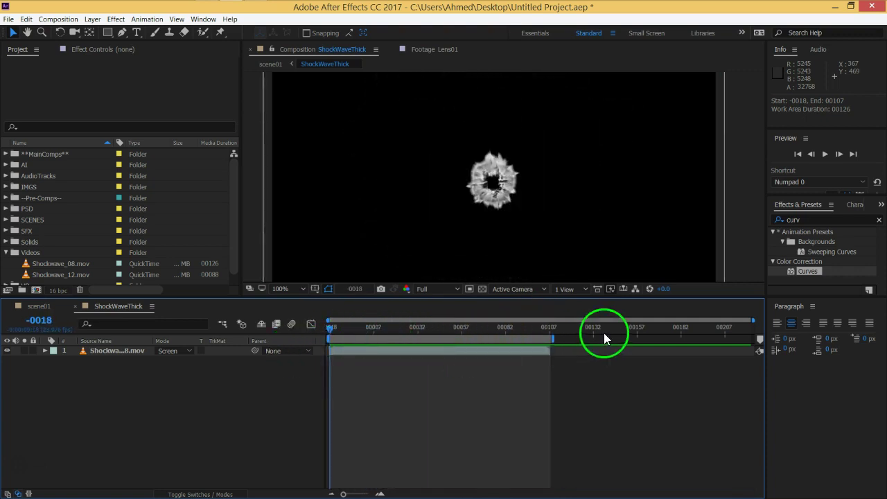
pyautogui.moveTo(555, 340)
pyautogui.mouseDown()
pyautogui.moveTo(746, 341)
pyautogui.moveTo(552, 340)
pyautogui.mouseUp()
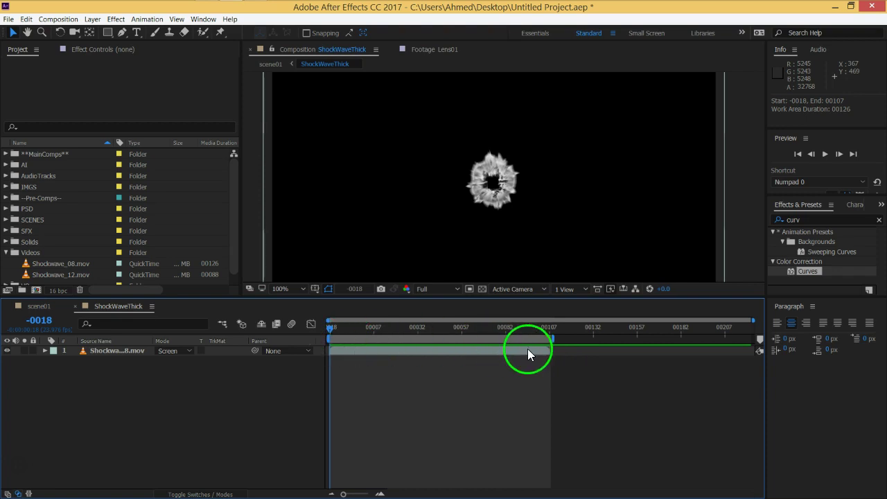
pyautogui.moveTo(548, 340)
pyautogui.mouseDown()
pyautogui.moveTo(757, 341)
pyautogui.moveTo(543, 340)
pyautogui.moveTo(553, 339)
pyautogui.mouseUp()
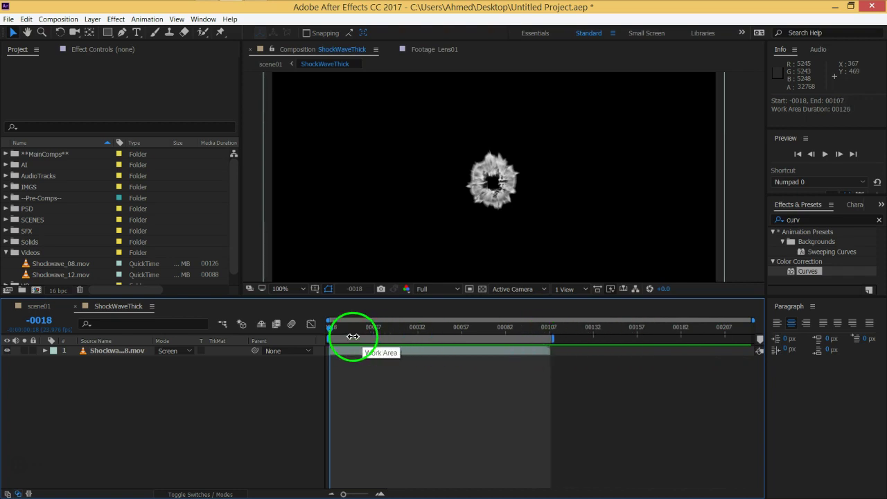
# End the work area at frame -0004, where the burst is large
pyautogui.moveTo(332, 329); pyautogui.dragTo(356, 329)
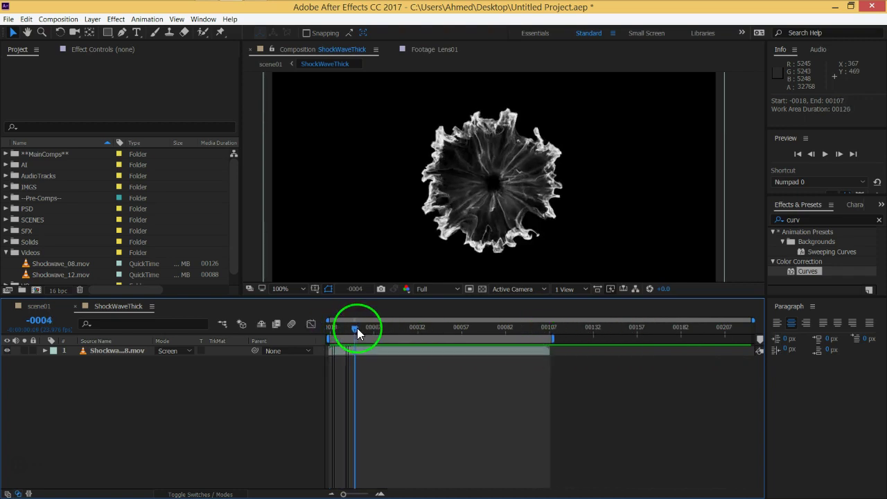
pyautogui.press('n')
pyautogui.click(380, 376)
# Preview the burst, then extend the work area to the full comp, -0018 to 00221
pyautogui.press('space')
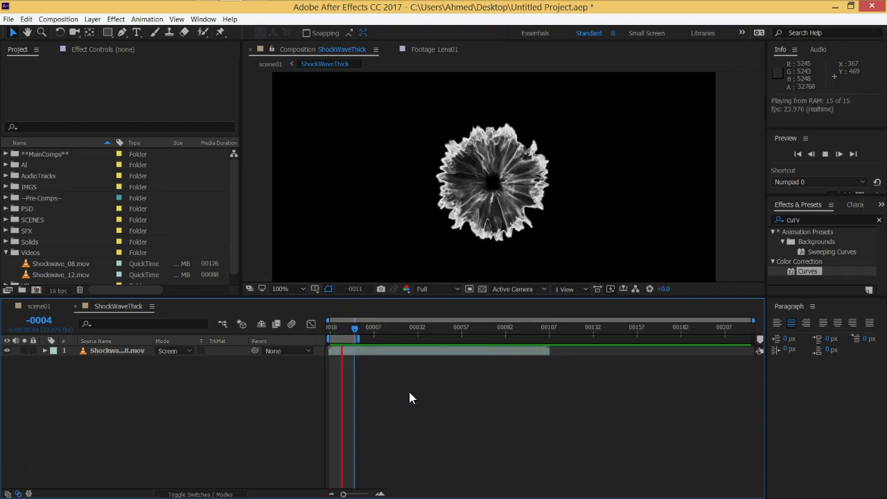
pyautogui.press('space')
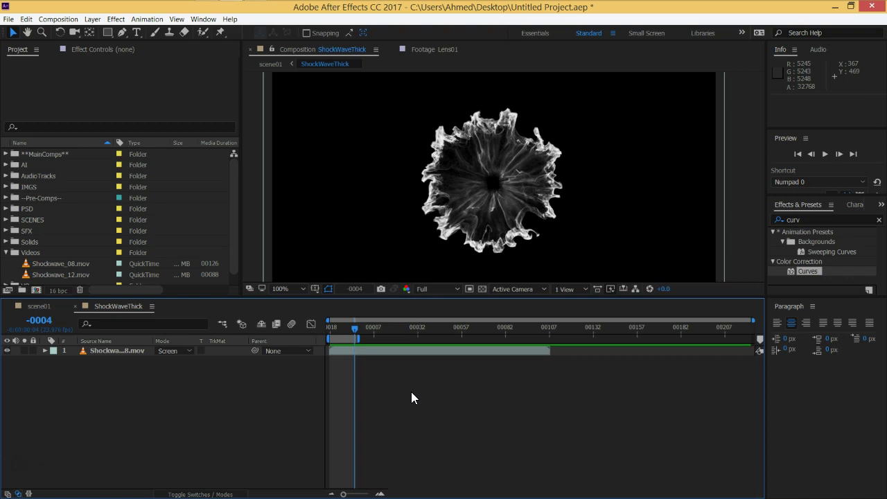
pyautogui.moveTo(358, 339); pyautogui.dragTo(756, 326)
pyautogui.moveTo(356, 327)
pyautogui.mouseDown()
pyautogui.moveTo(328, 339)
pyautogui.moveTo(420, 341)
pyautogui.moveTo(327, 341)
pyautogui.mouseUp()
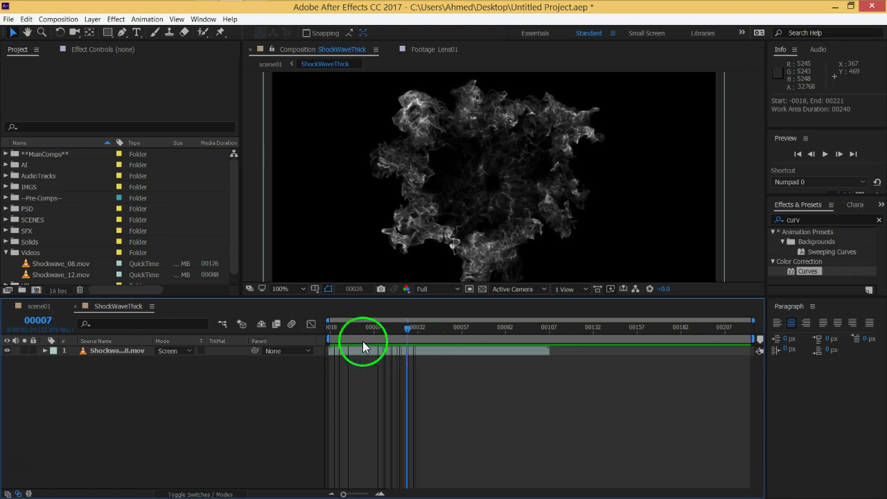
# Compare the Shockwave_08.mov and Shockwave_12.mov footage details, ending on Shockwave_08.mov (1920x1080, 23.976 fps)
pyautogui.click(122, 351)
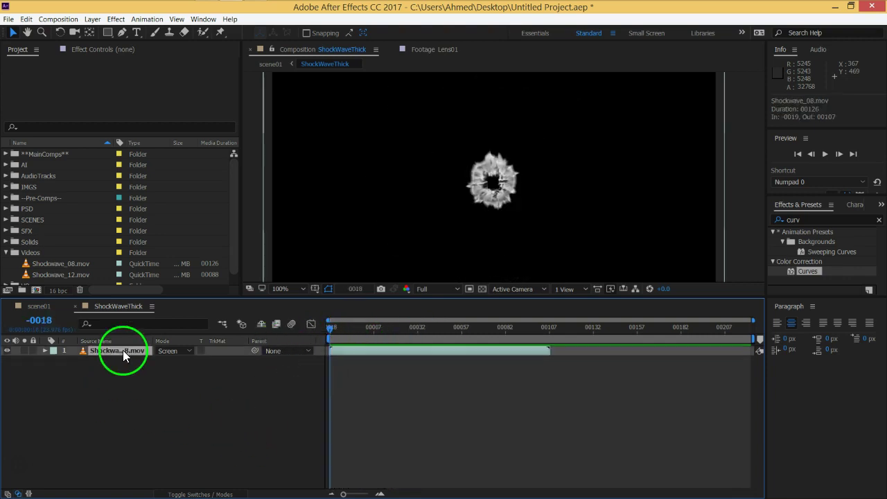
pyautogui.click(66, 265)
pyautogui.click(69, 274)
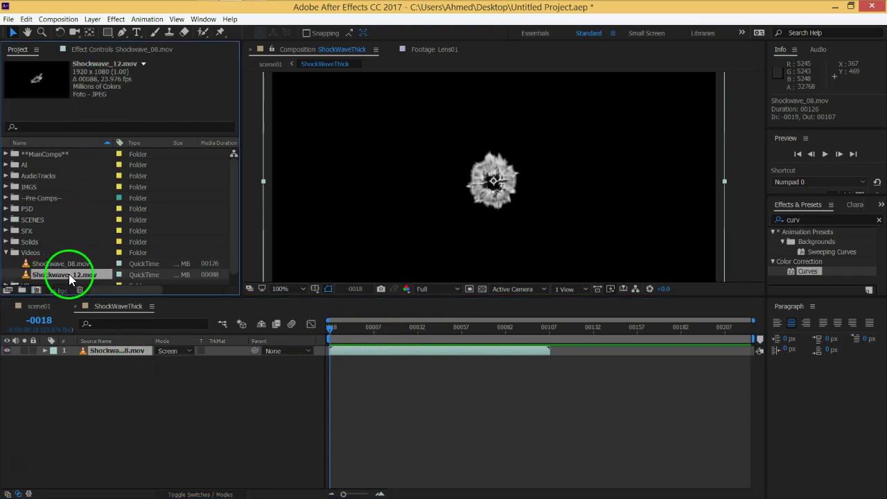
pyautogui.click(74, 265)
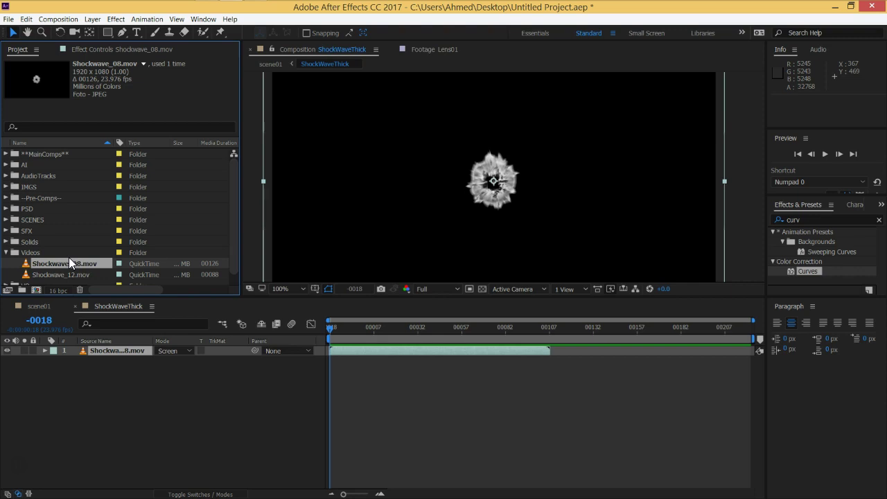
pyautogui.moveTo(69, 260); pyautogui.dragTo(137, 331)
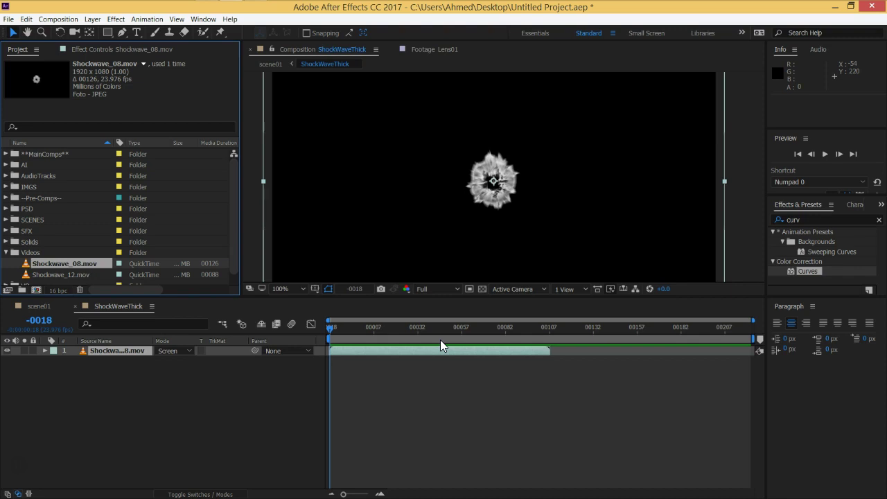
pyautogui.moveTo(331, 326)
pyautogui.mouseDown()
pyautogui.moveTo(371, 320)
pyautogui.moveTo(305, 322)
pyautogui.mouseUp()
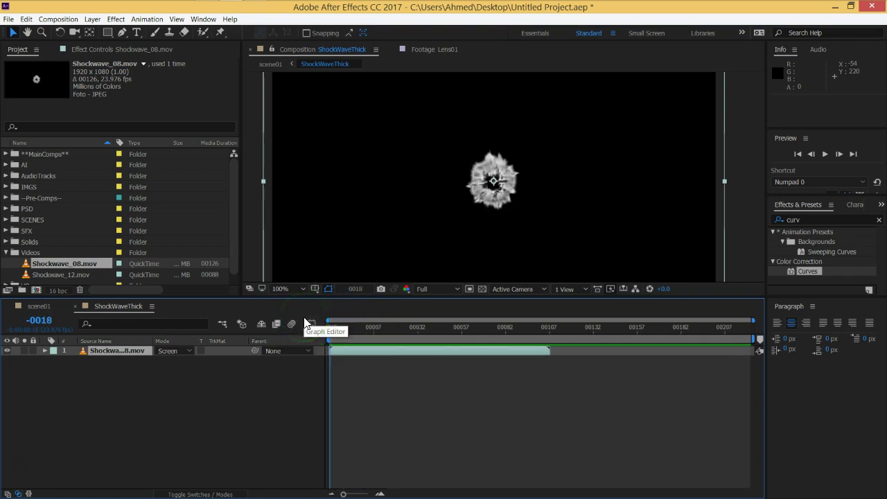
pyautogui.click(326, 326)
pyautogui.click(348, 415)
pyautogui.click(187, 367)
pyautogui.click(153, 357)
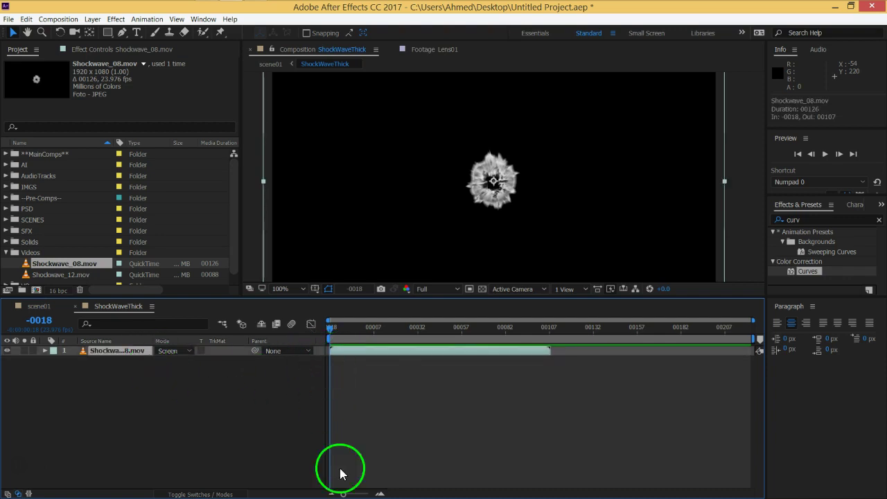
pyautogui.moveTo(343, 493); pyautogui.dragTo(377, 493)
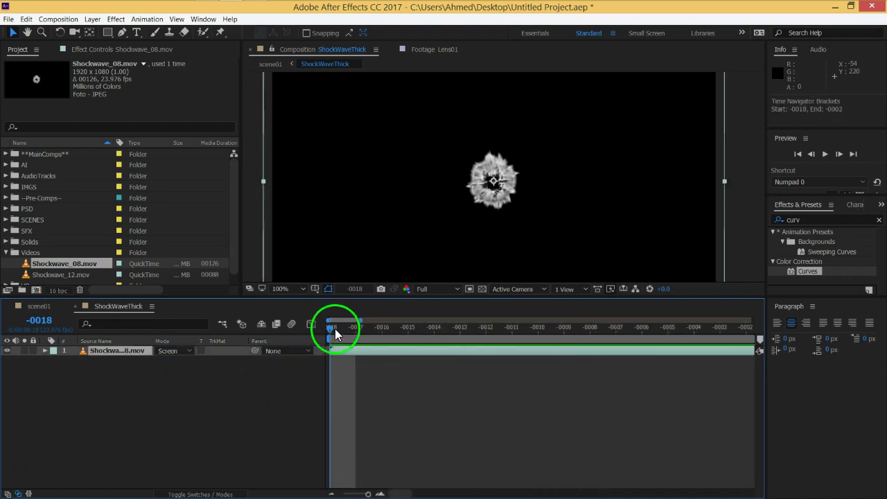
pyautogui.moveTo(360, 490); pyautogui.dragTo(285, 495)
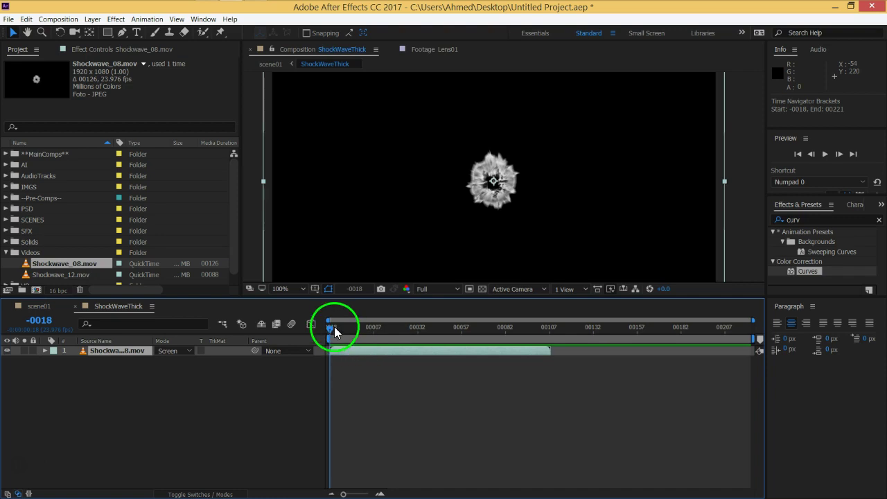
pyautogui.click(39, 306)
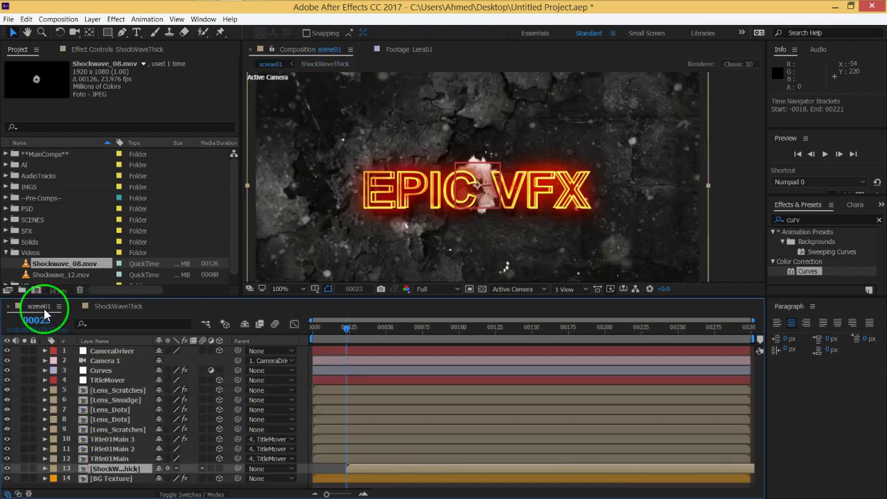
pyautogui.click(112, 308)
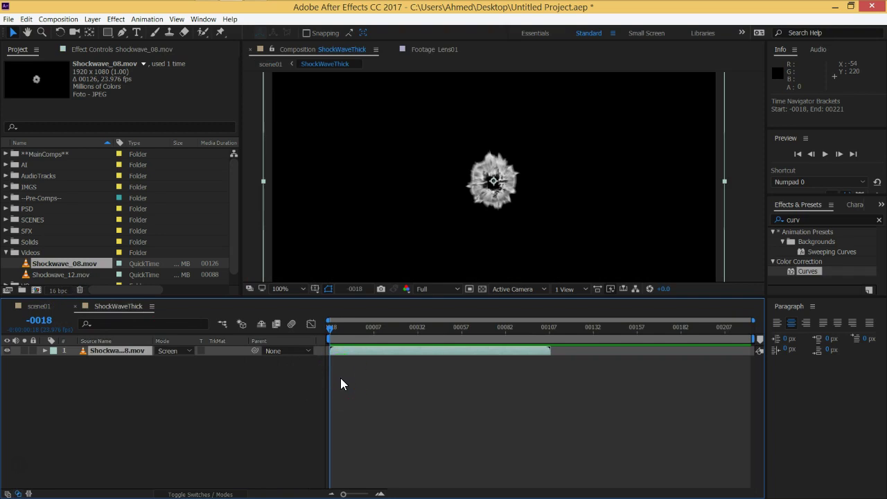
# Set the ShockWaveThick composition's Start Frame to 00000 in Composition Settings
pyautogui.click(58, 18)
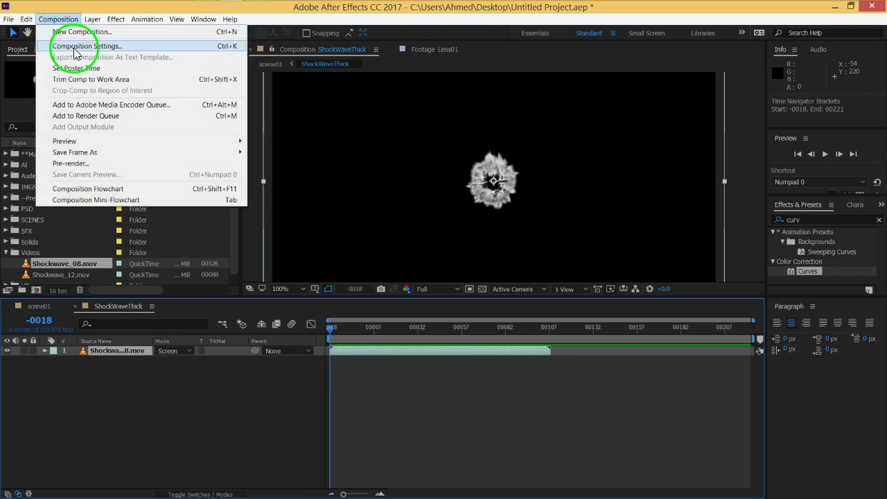
pyautogui.click(65, 40)
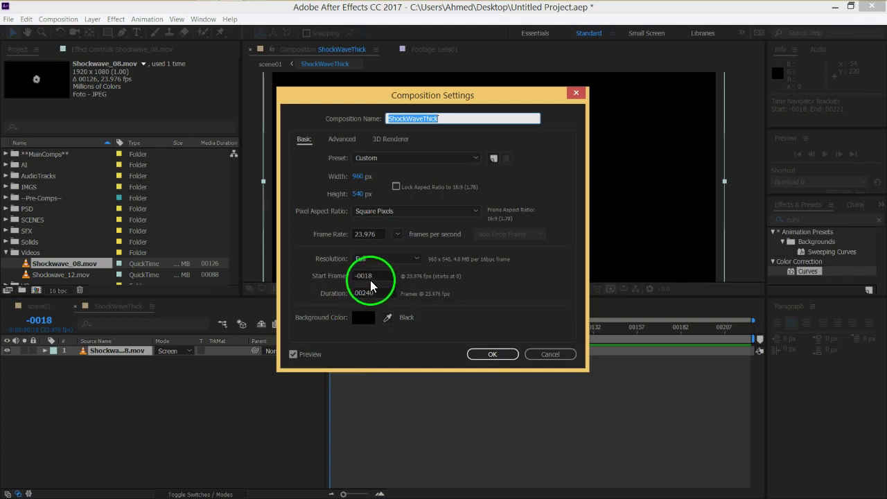
pyautogui.click(373, 276)
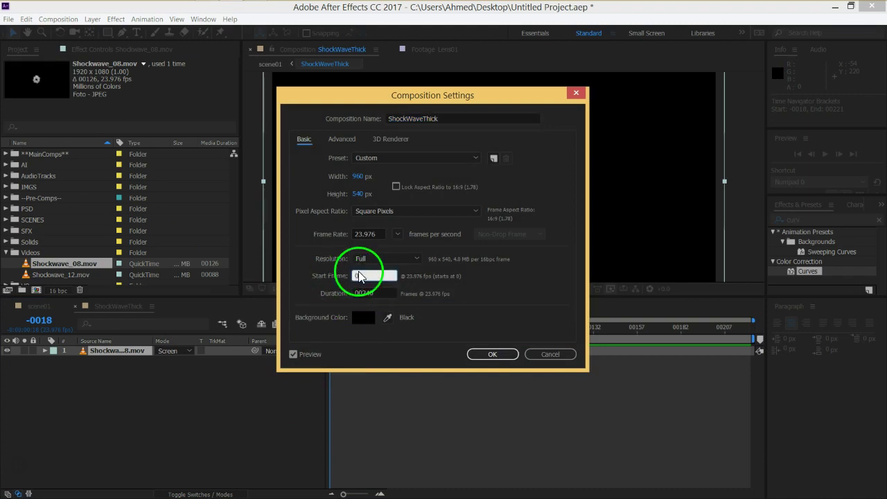
pyautogui.write('0000')
pyautogui.click(473, 353)
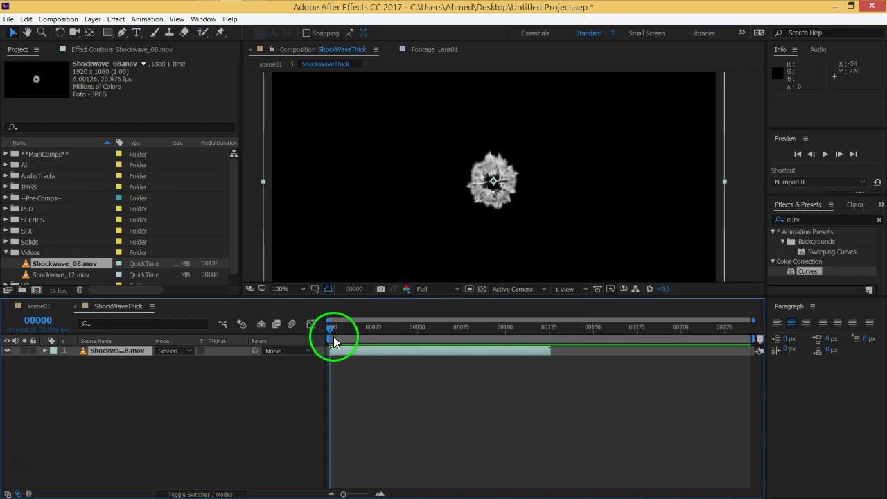
# Scrub back to frame 00000, glance at scene01, then return to ShockWaveThick
pyautogui.moveTo(333, 336); pyautogui.dragTo(330, 327)
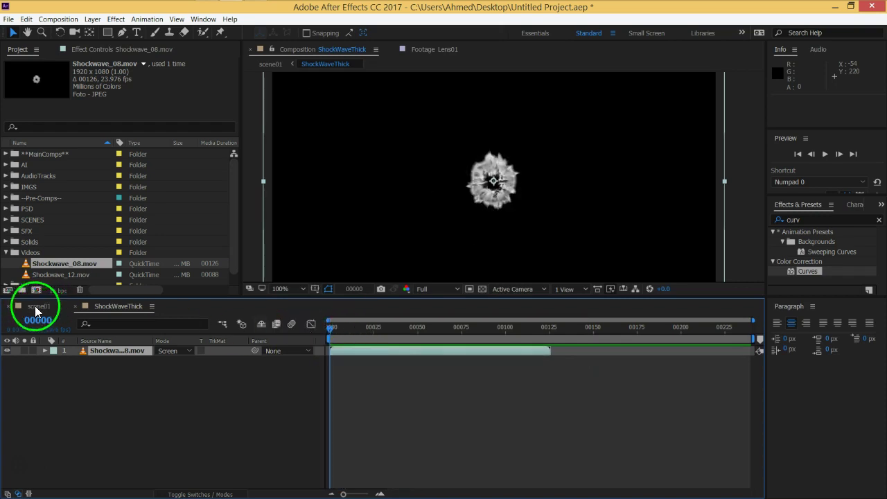
pyautogui.click(34, 306)
pyautogui.click(120, 306)
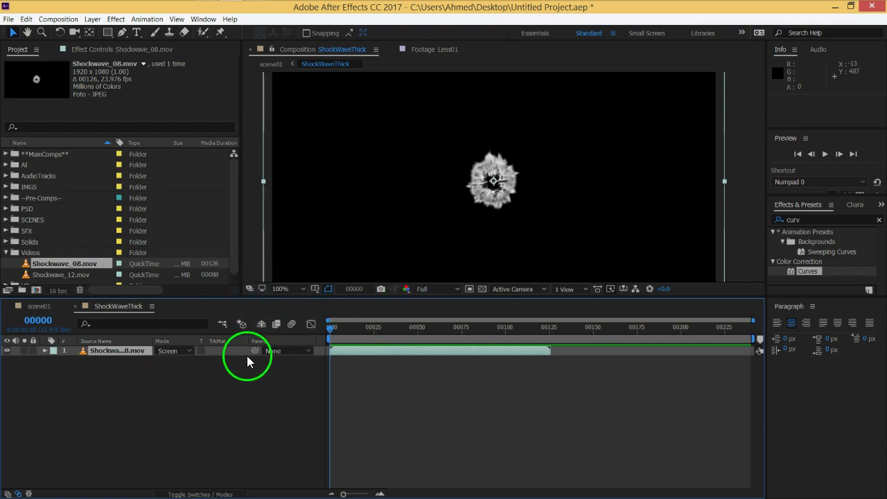
# Enable Time Remapping on the Shockwave_08.mov layer
pyautogui.click(131, 117)
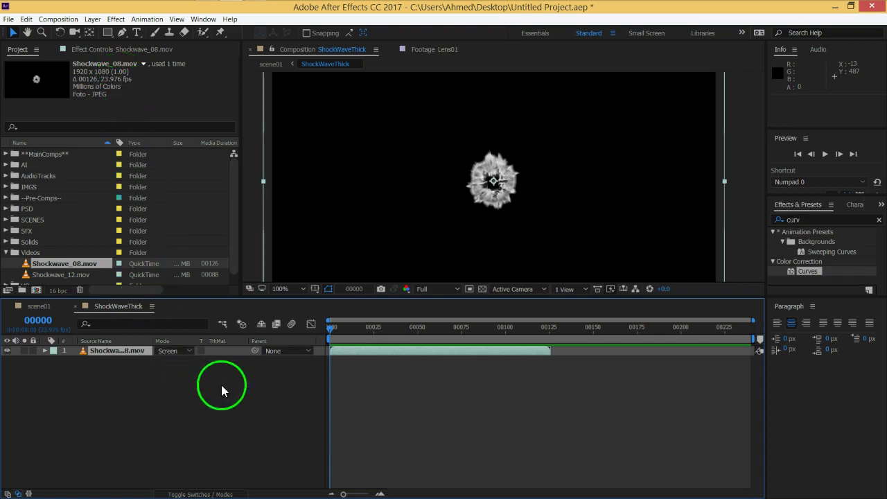
pyautogui.rightClick(129, 350)
pyautogui.moveTo(270, 154)
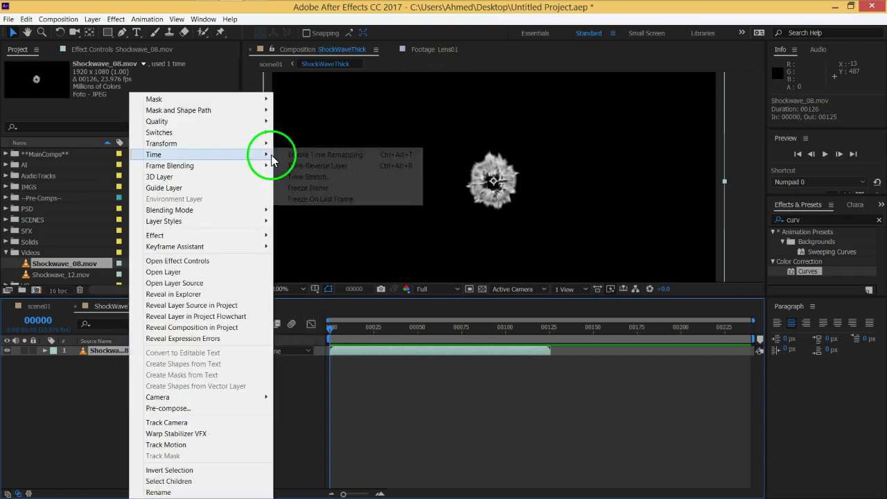
pyautogui.click(330, 155)
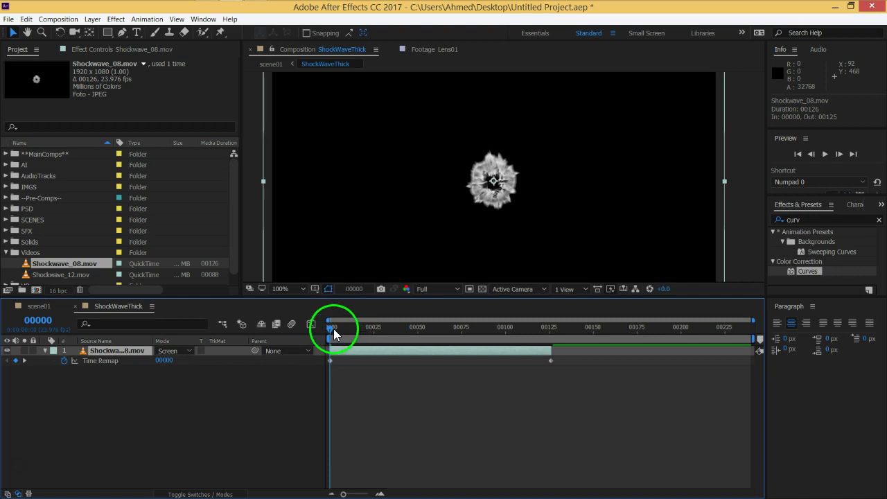
# Scrub the remapped shockwave from its end back to the first frame, then adjust the view
pyautogui.moveTo(332, 327); pyautogui.dragTo(556, 337)
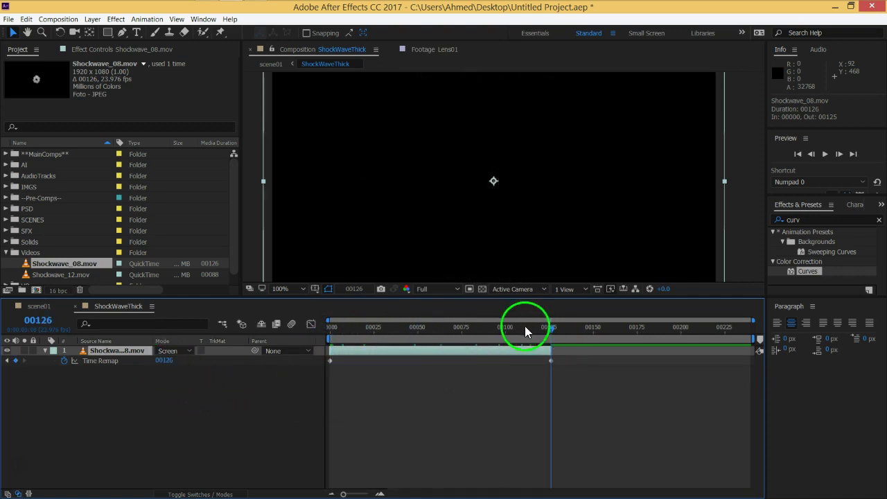
pyautogui.moveTo(513, 328); pyautogui.dragTo(354, 360)
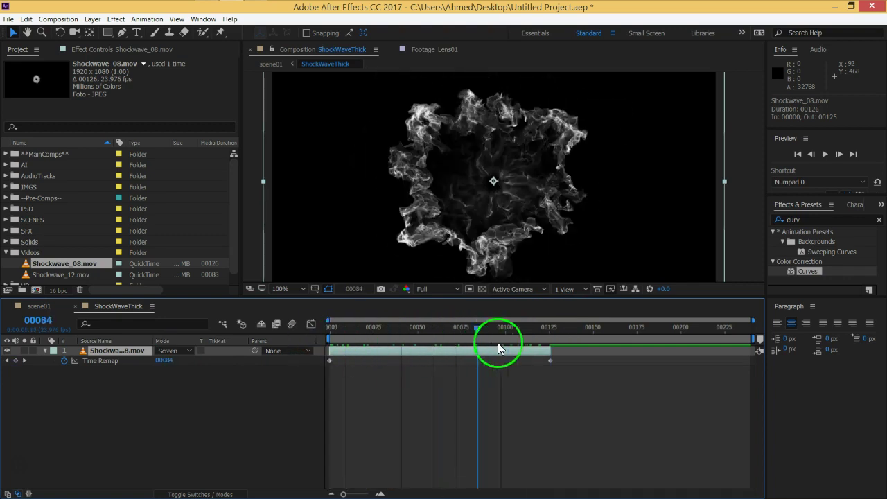
pyautogui.moveTo(354, 359)
pyautogui.mouseDown()
pyautogui.moveTo(331, 336)
pyautogui.moveTo(375, 330)
pyautogui.mouseUp()
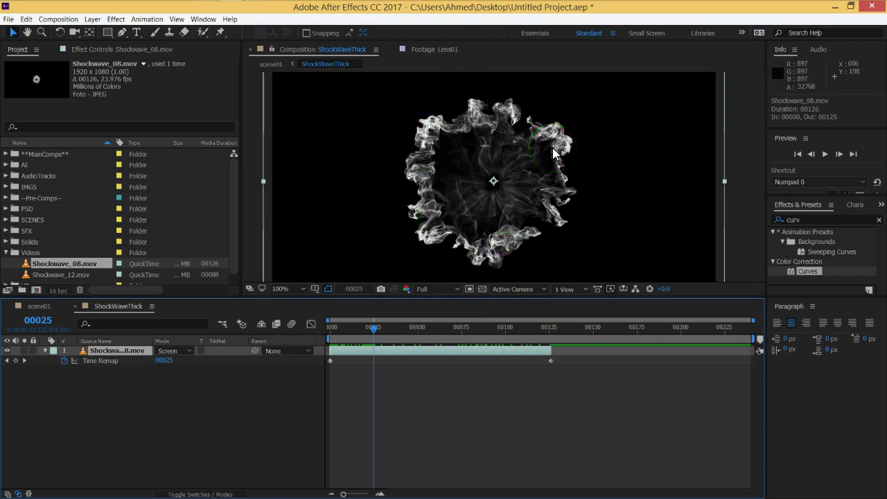
pyautogui.click(546, 201)
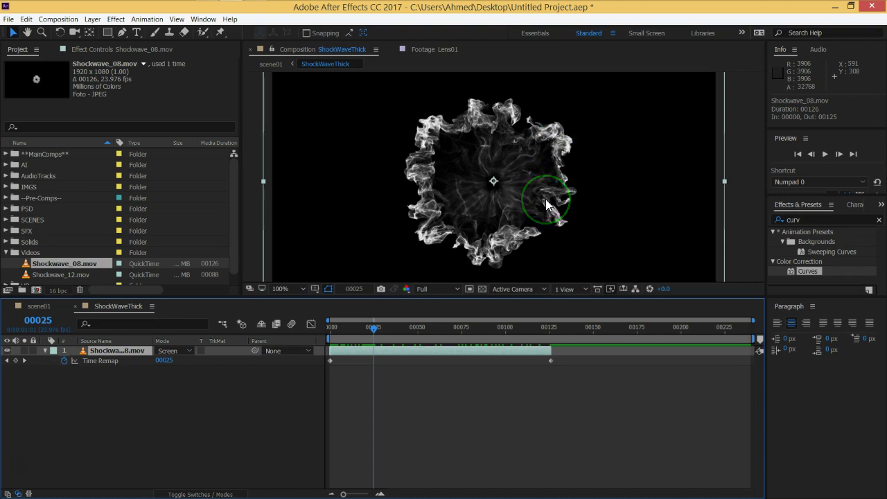
pyautogui.moveTo(546, 201); pyautogui.dragTo(484, 256)
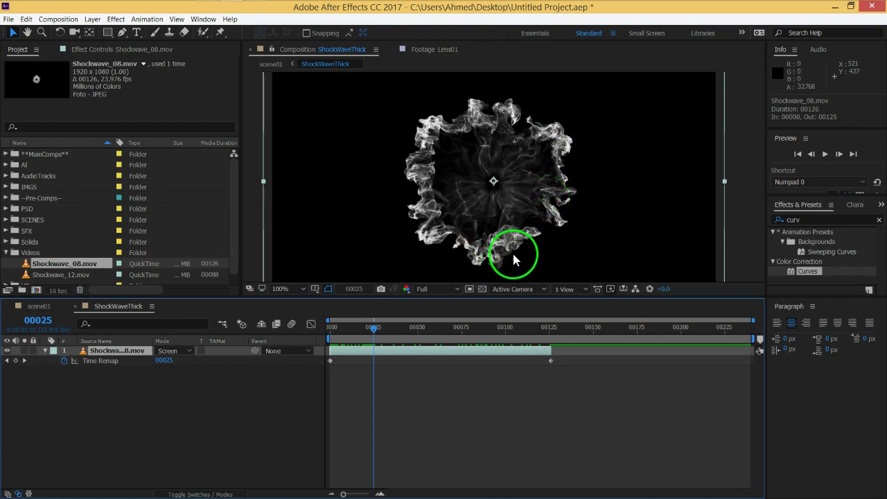
pyautogui.moveTo(484, 255); pyautogui.dragTo(476, 255)
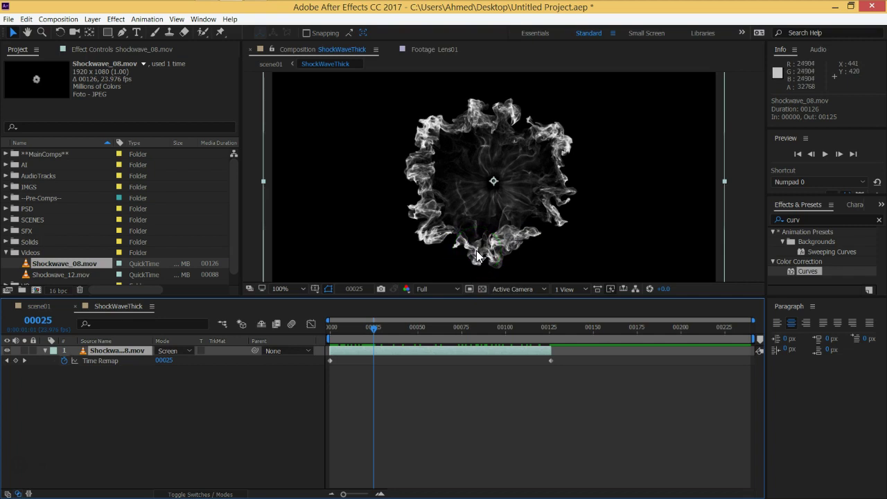
pyautogui.click(305, 280)
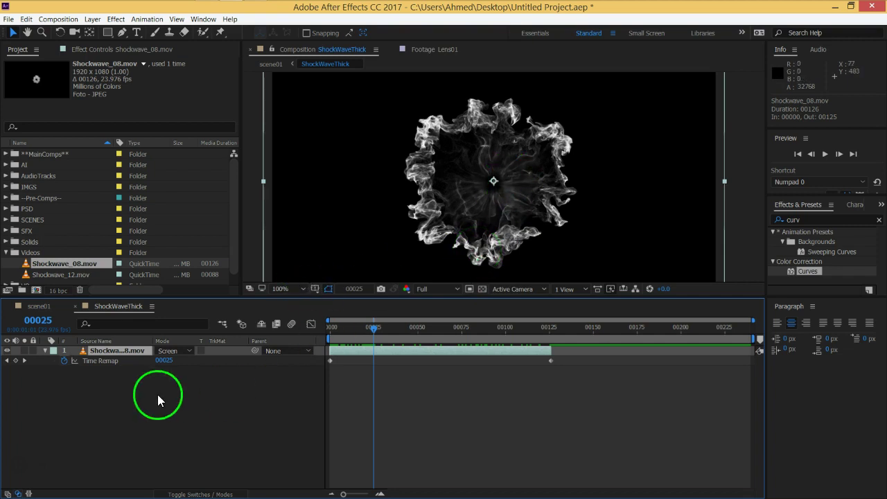
# Add a Time Remap keyframe holding 00025 and drag it earlier to frame 00010
pyautogui.click(15, 360)
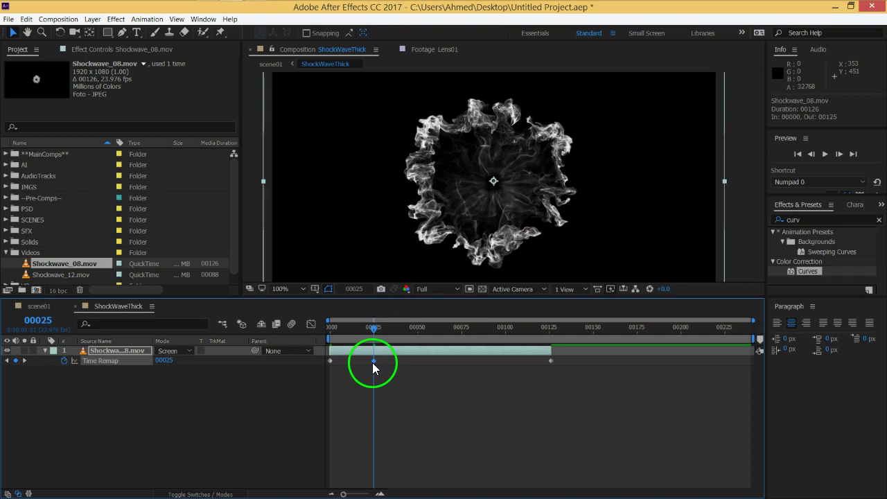
pyautogui.click(354, 327)
pyautogui.hotkey('shift', 'pageup')
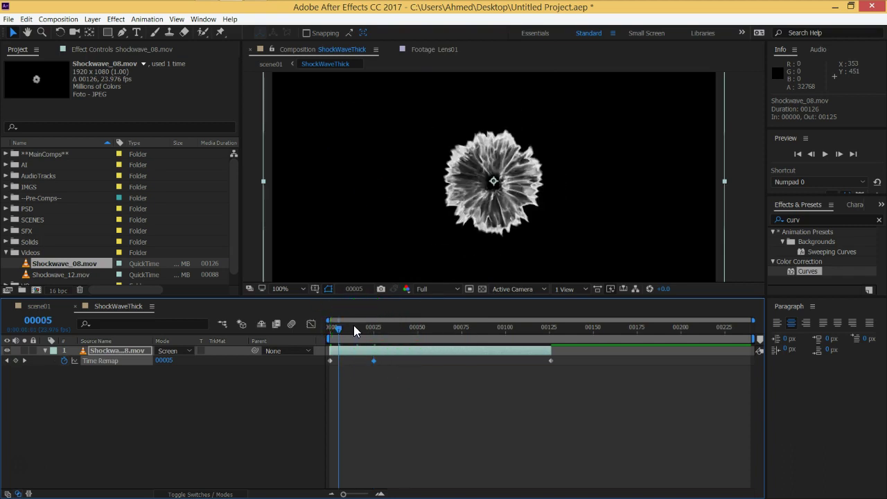
pyautogui.press('space')
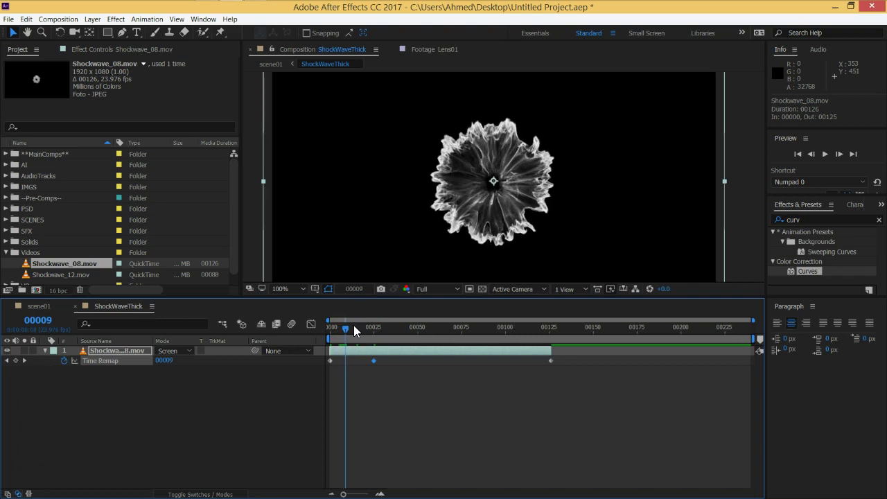
pyautogui.click(385, 371)
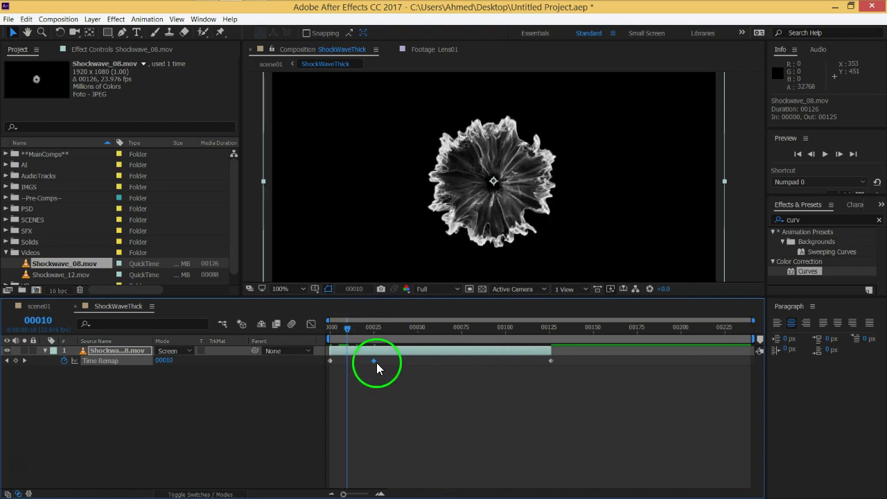
pyautogui.moveTo(373, 360)
pyautogui.mouseDown()
pyautogui.moveTo(348, 360)
pyautogui.moveTo(330, 332)
pyautogui.mouseUp()
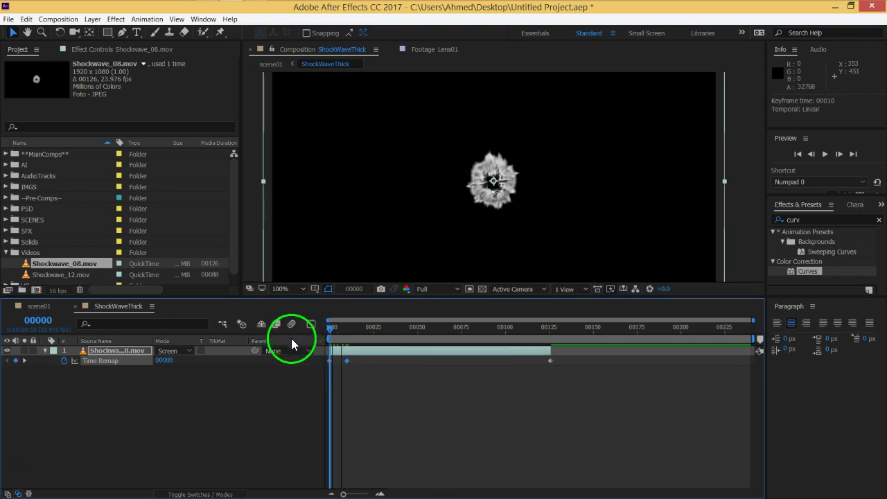
# Preview the shockwave, end the work area at frame 00126, and preview again
pyautogui.click(242, 393)
pyautogui.press('KP_0')
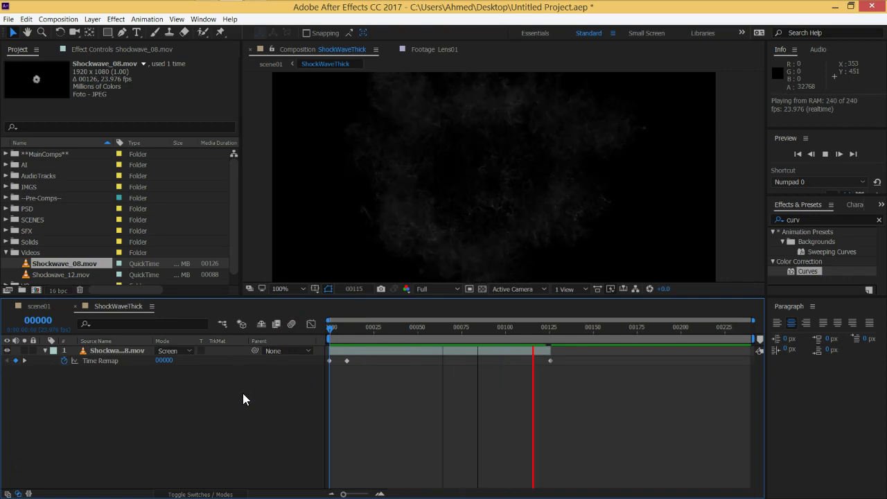
pyautogui.press('KP_0')
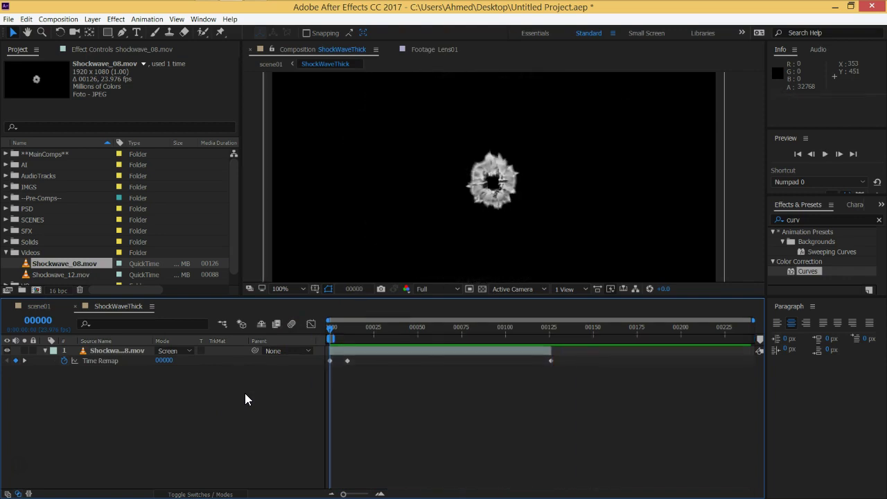
pyautogui.moveTo(526, 330); pyautogui.dragTo(551, 331)
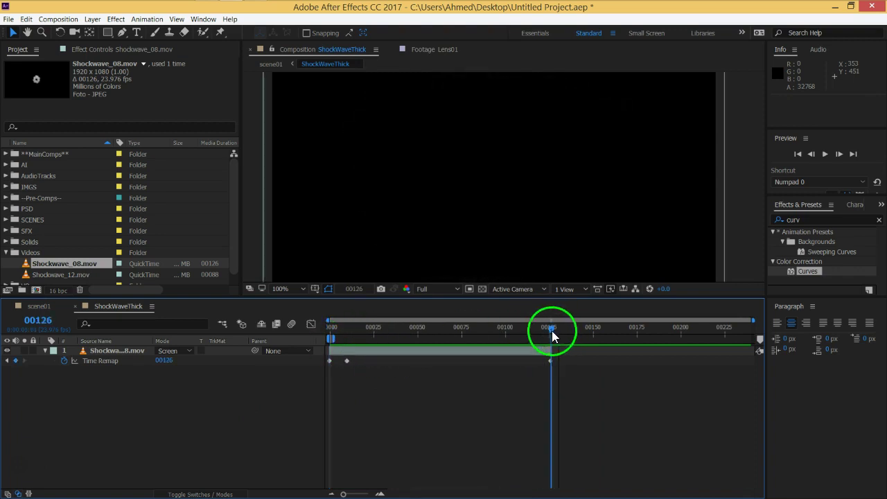
pyautogui.press('n')
pyautogui.click(328, 335)
pyautogui.press('KP_0')
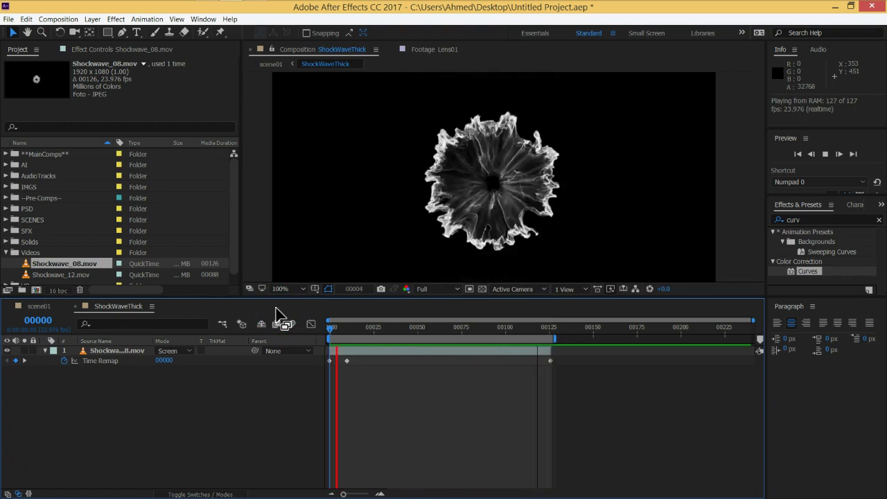
pyautogui.press('space')
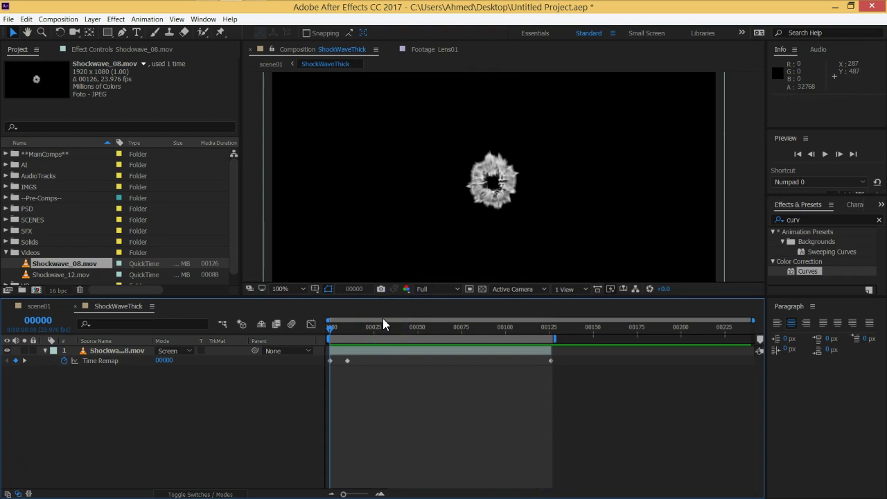
# Step through the first frames to watch the remapped burst expand
pyautogui.press('pagedown')
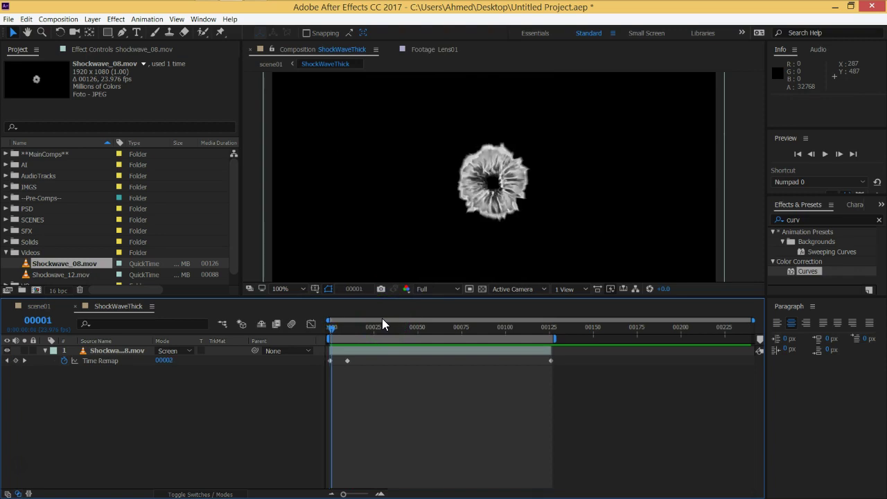
pyautogui.press('pageup')
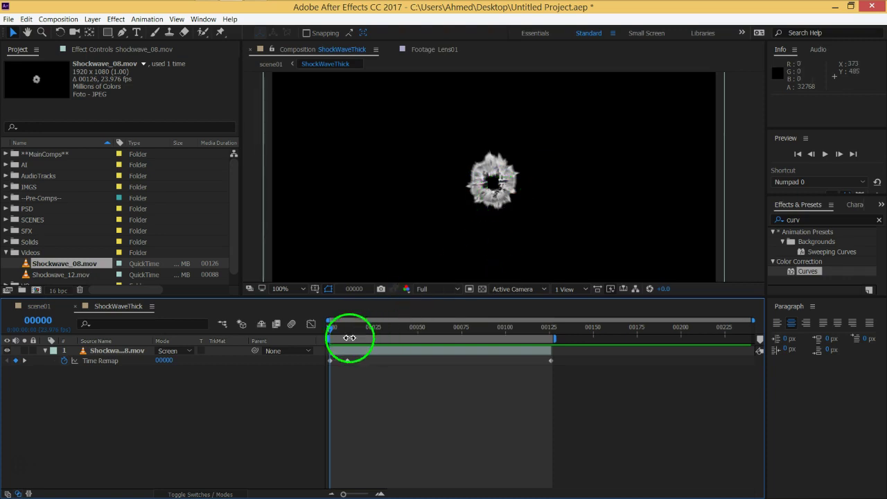
pyautogui.moveTo(330, 328); pyautogui.dragTo(322, 329)
pyautogui.click(339, 369)
pyautogui.moveTo(329, 330)
pyautogui.mouseDown()
pyautogui.moveTo(376, 336)
pyautogui.moveTo(349, 336)
pyautogui.moveTo(359, 336)
pyautogui.mouseUp()
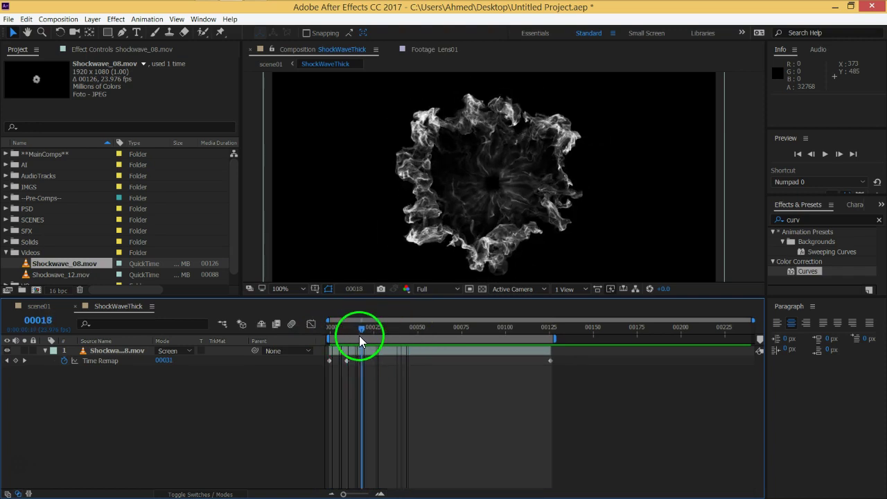
pyautogui.click(42, 308)
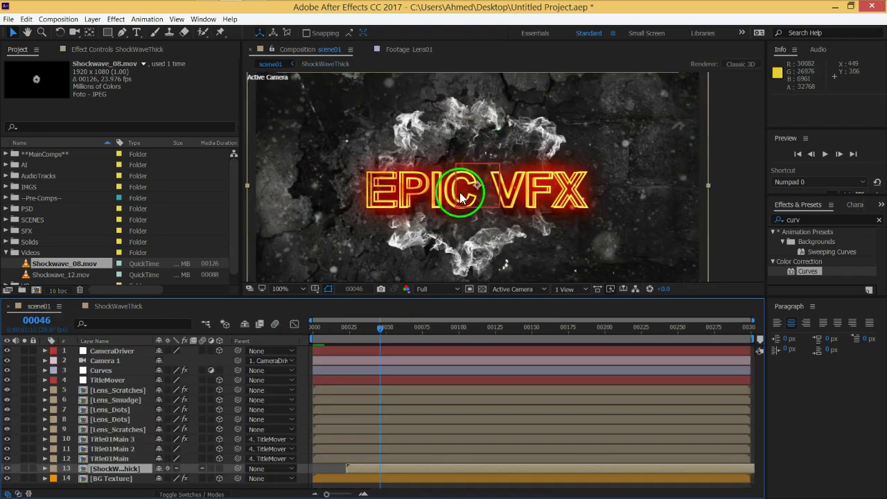
pyautogui.click(133, 306)
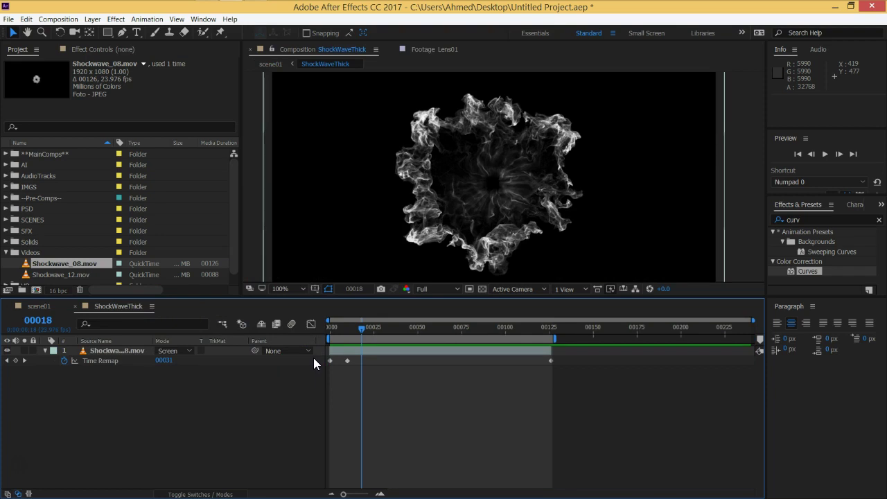
pyautogui.click(427, 346)
pyautogui.moveTo(351, 330); pyautogui.dragTo(117, 359)
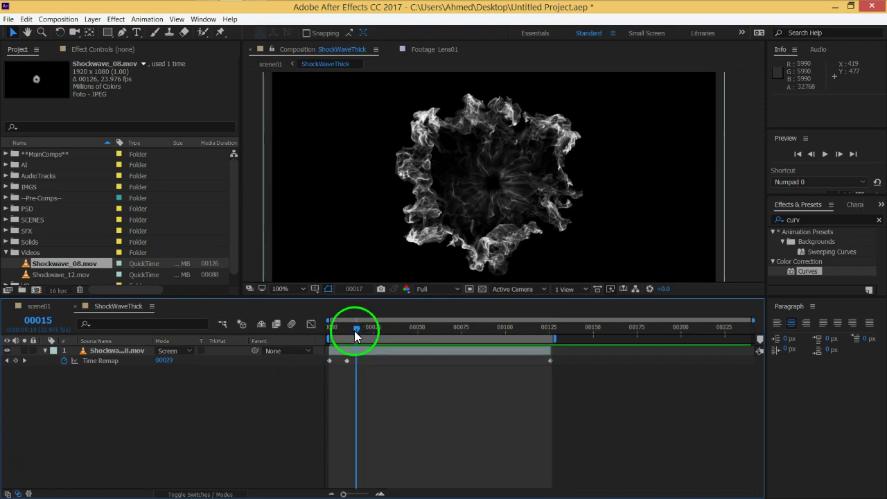
pyautogui.click(116, 352)
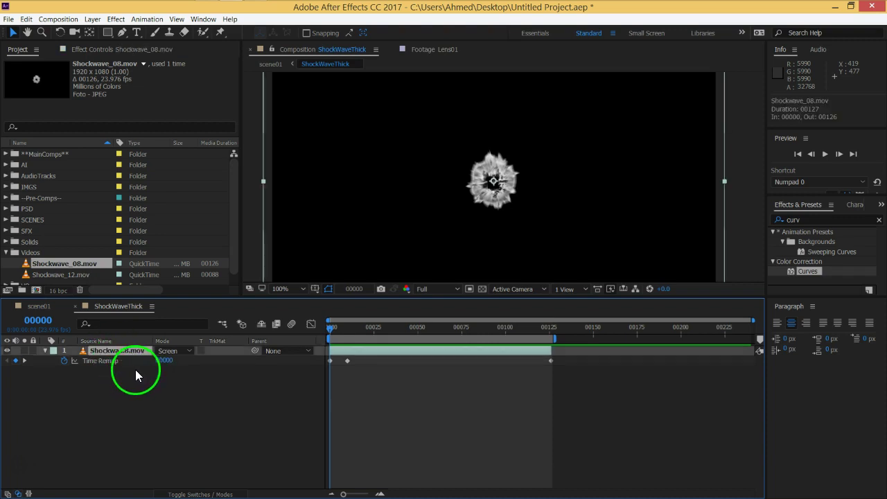
# Duplicate the shockwave layer, move the copy's Time Remap keyframe later to about frame 25, and preview
pyautogui.hotkey('ctrl', 'd')
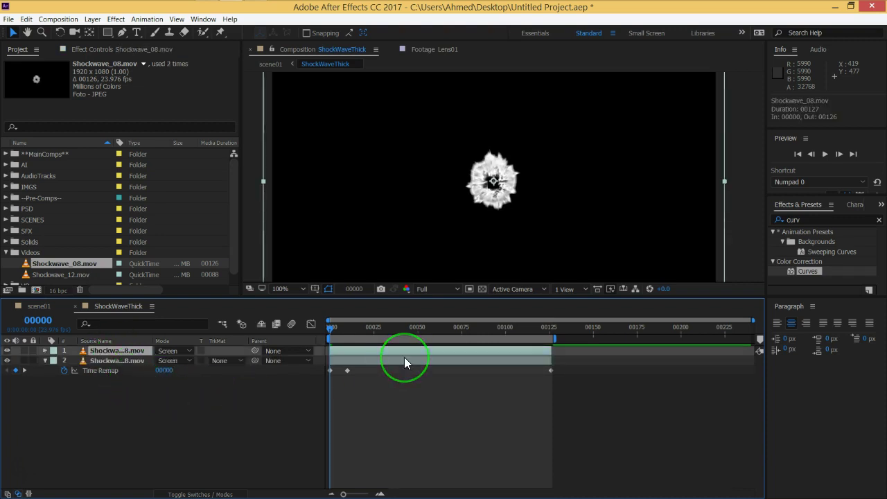
pyautogui.moveTo(367, 337)
pyautogui.mouseDown()
pyautogui.moveTo(331, 335)
pyautogui.moveTo(347, 328)
pyautogui.mouseUp()
pyautogui.click(301, 397)
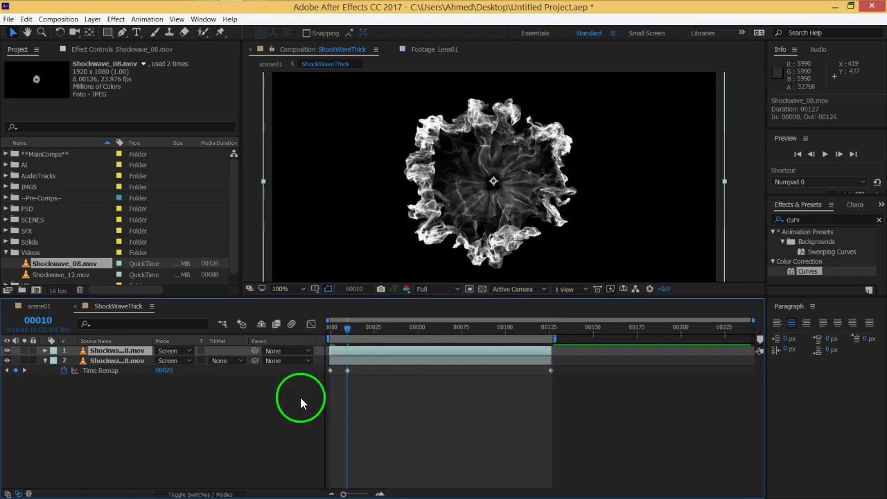
pyautogui.press('u')
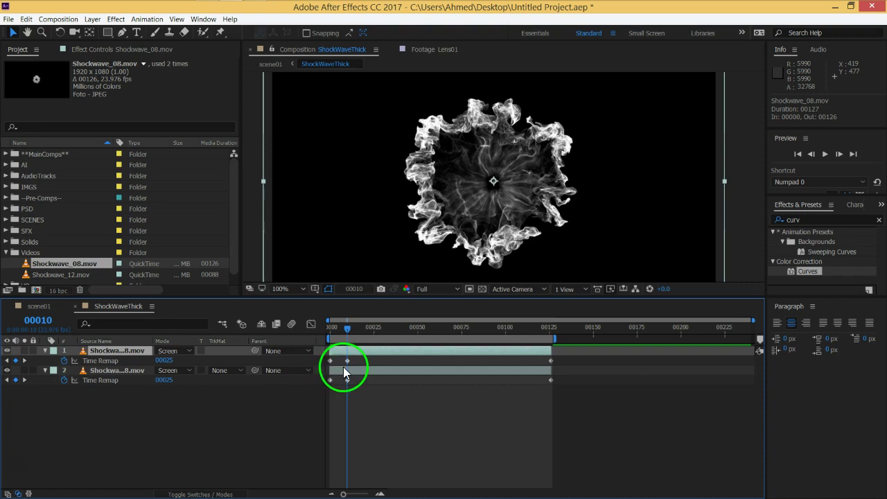
pyautogui.moveTo(348, 361)
pyautogui.mouseDown()
pyautogui.moveTo(393, 365)
pyautogui.moveTo(381, 362)
pyautogui.mouseUp()
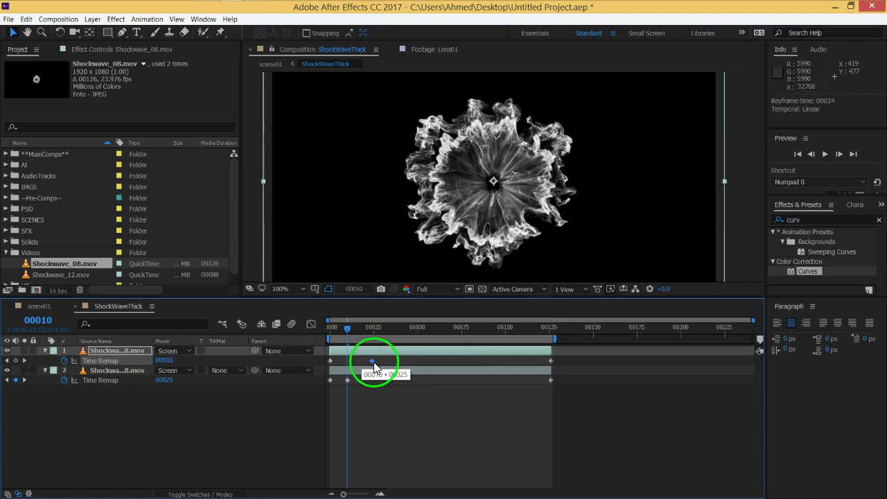
pyautogui.click(332, 326)
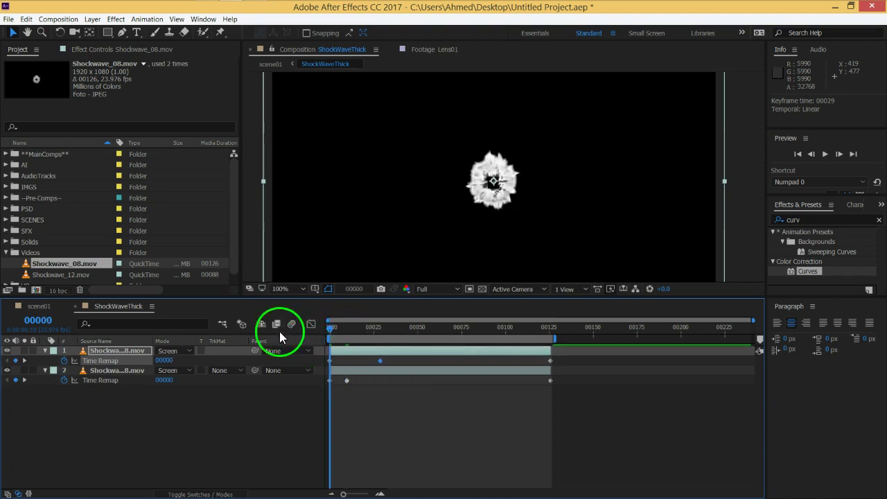
pyautogui.press('space')
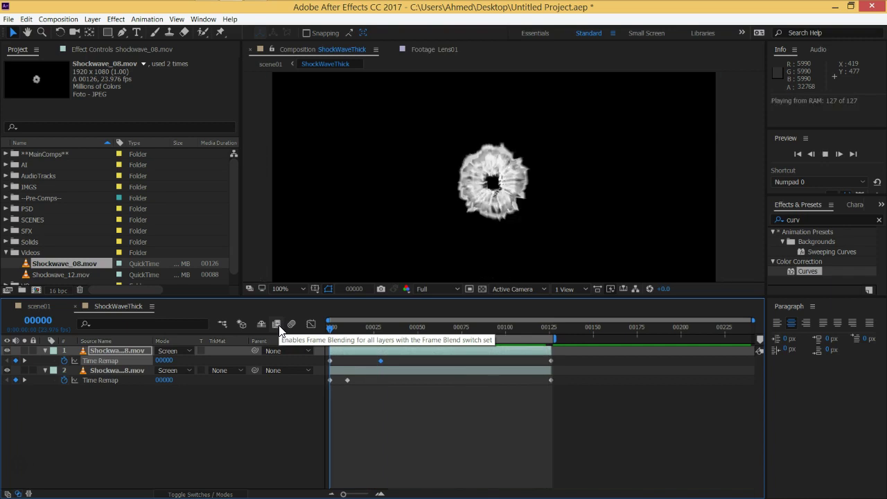
# Toggle the second shockwave layer's visibility and preview to compare the two bursts
pyautogui.press('space')
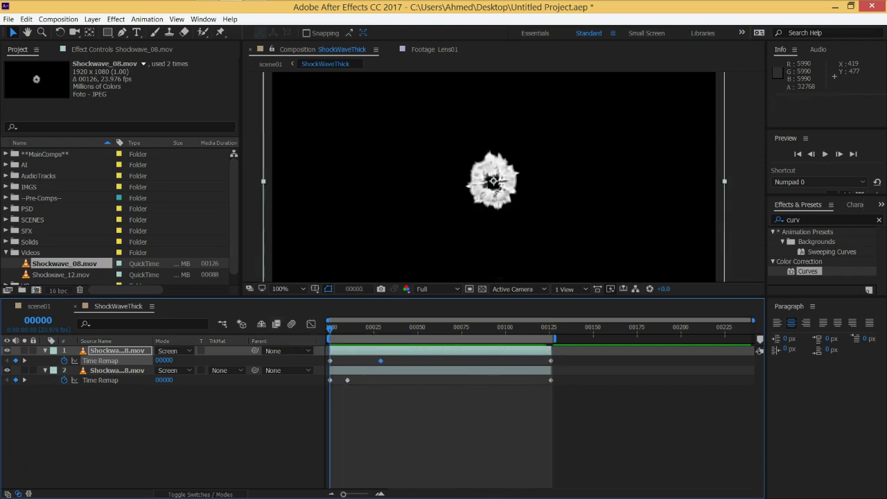
pyautogui.click(6, 371)
pyautogui.press('space')
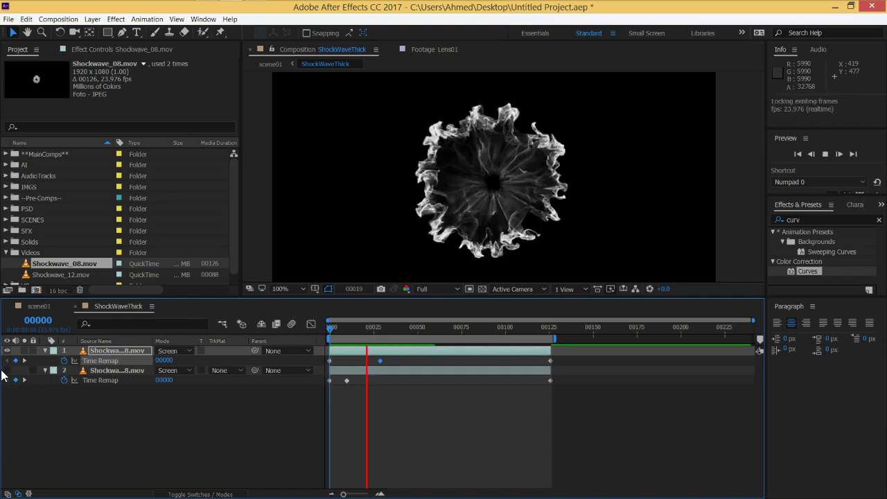
pyautogui.press('space')
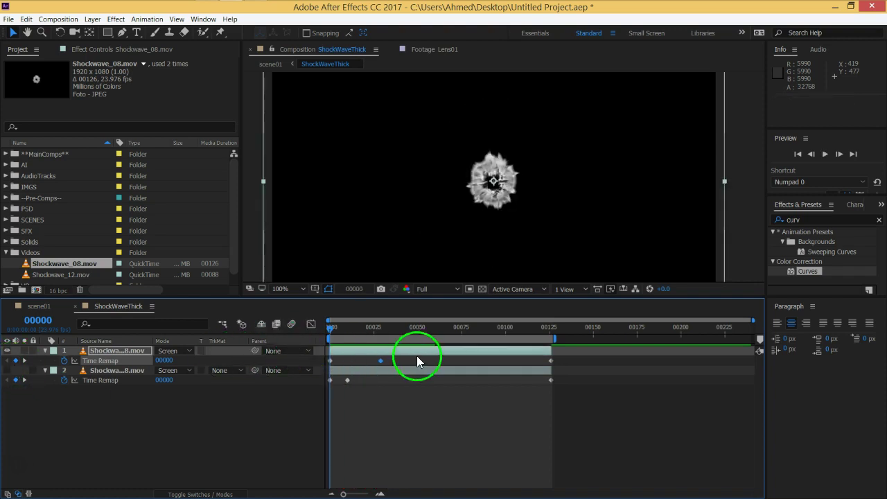
# Drag the top layer's second Time Remap keyframe back to frame 00006 and preview
pyautogui.click(380, 360)
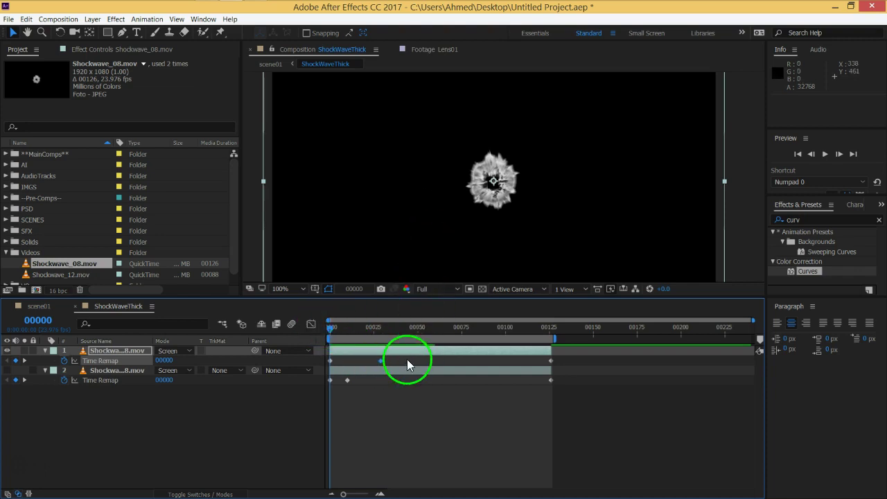
pyautogui.moveTo(384, 361); pyautogui.dragTo(346, 364)
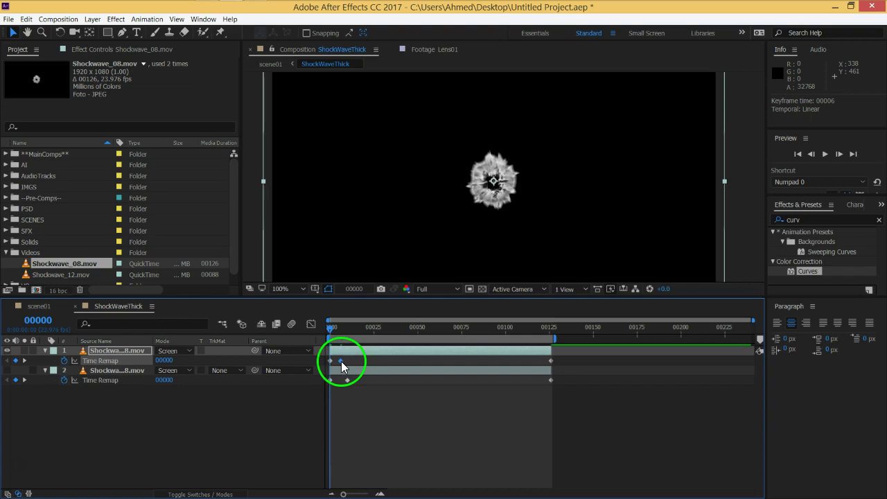
pyautogui.click(158, 414)
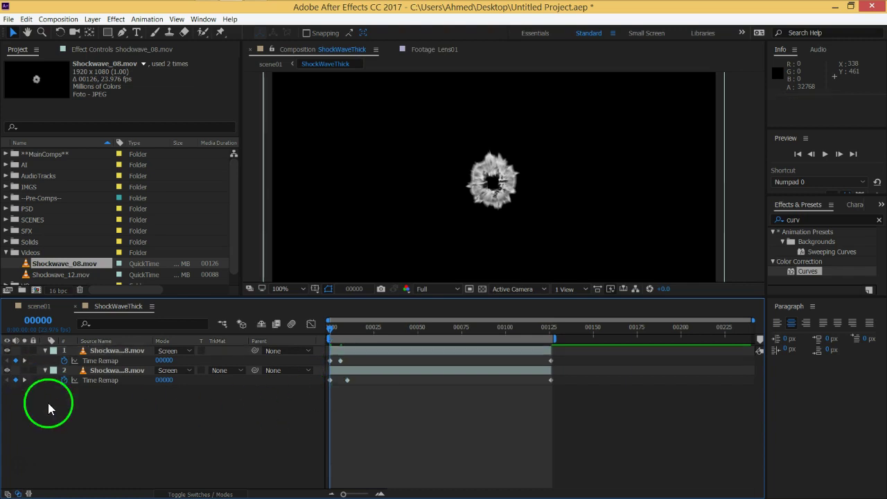
pyautogui.press('space')
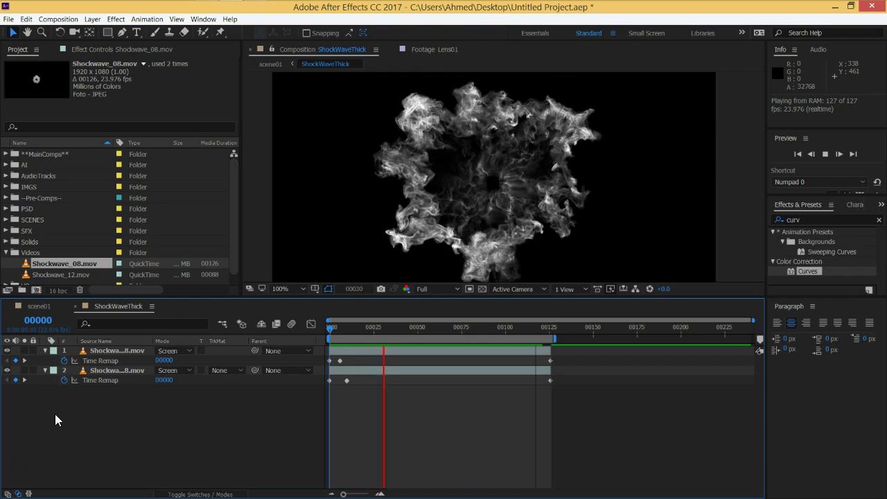
pyautogui.press('space')
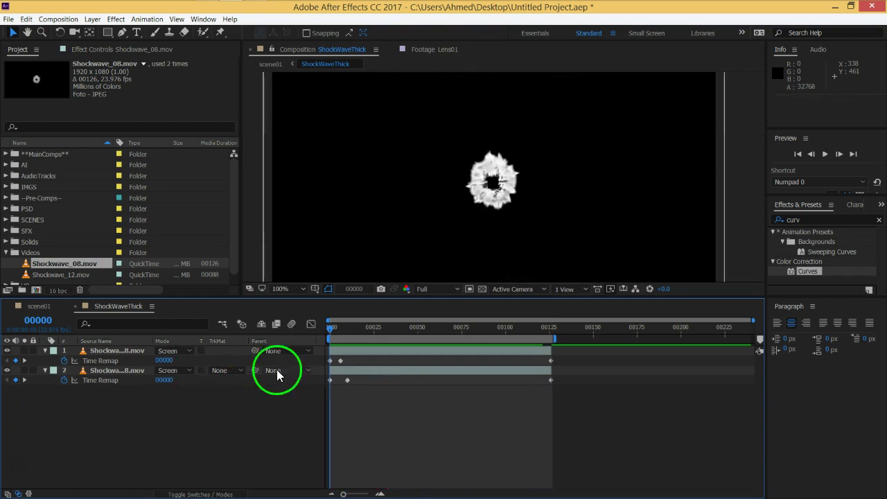
# Scrub through frames 1 to 5 and further into the burst to inspect it
pyautogui.click(332, 329)
pyautogui.moveTo(330, 329); pyautogui.dragTo(333, 328)
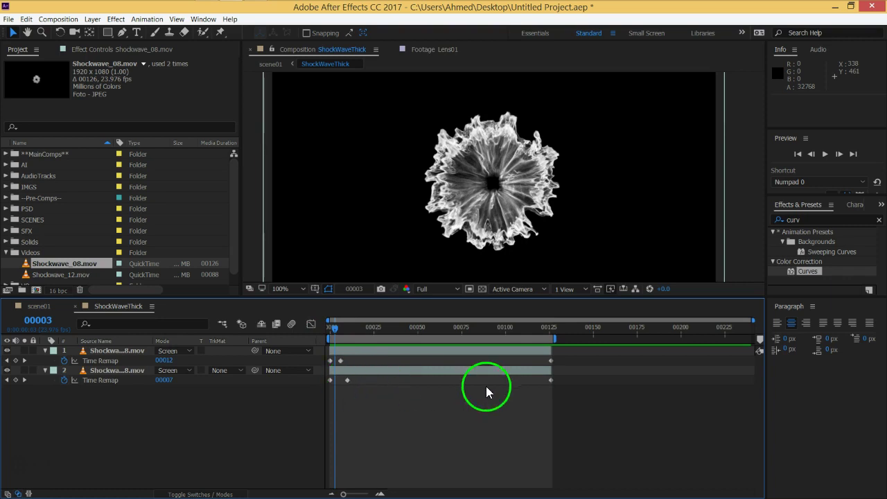
pyautogui.click(337, 328)
pyautogui.moveTo(337, 328)
pyautogui.mouseDown()
pyautogui.moveTo(323, 330)
pyautogui.moveTo(336, 330)
pyautogui.mouseUp()
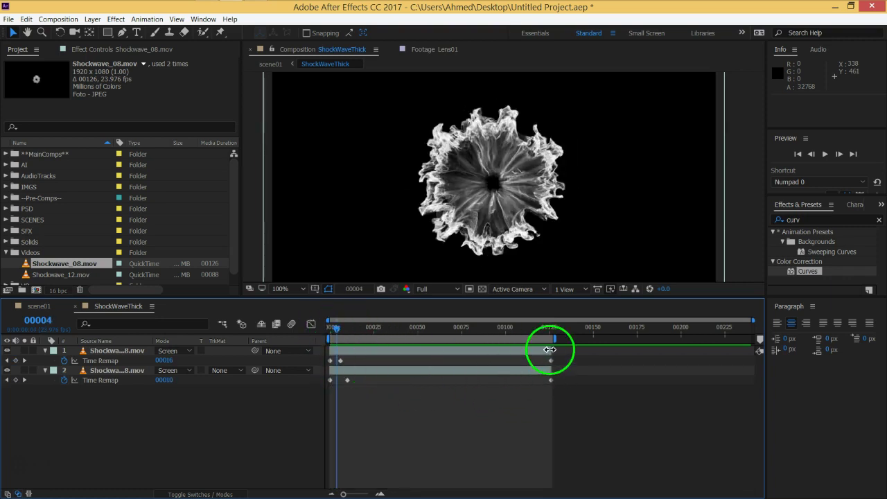
pyautogui.moveTo(338, 326); pyautogui.dragTo(441, 335)
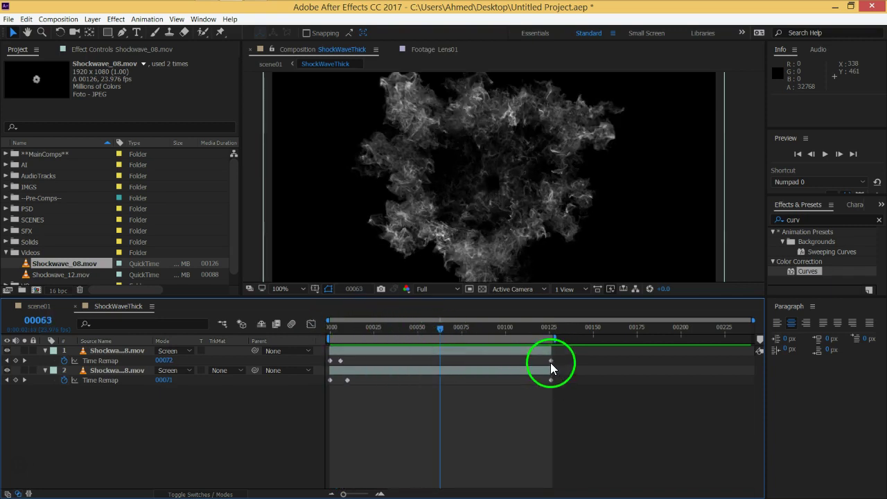
# Move the top layer's last Time Remap keyframe to frame 00116 and preview from frame 0
pyautogui.moveTo(551, 361); pyautogui.dragTo(527, 361)
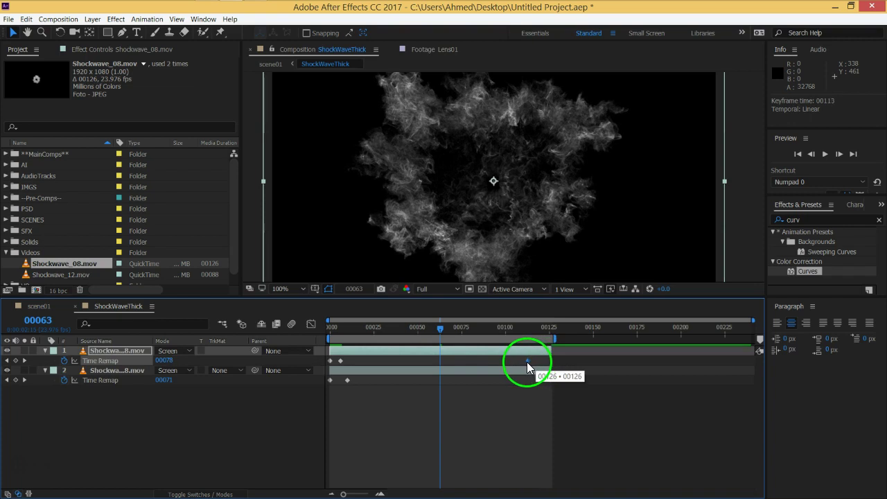
pyautogui.moveTo(528, 366); pyautogui.dragTo(534, 361)
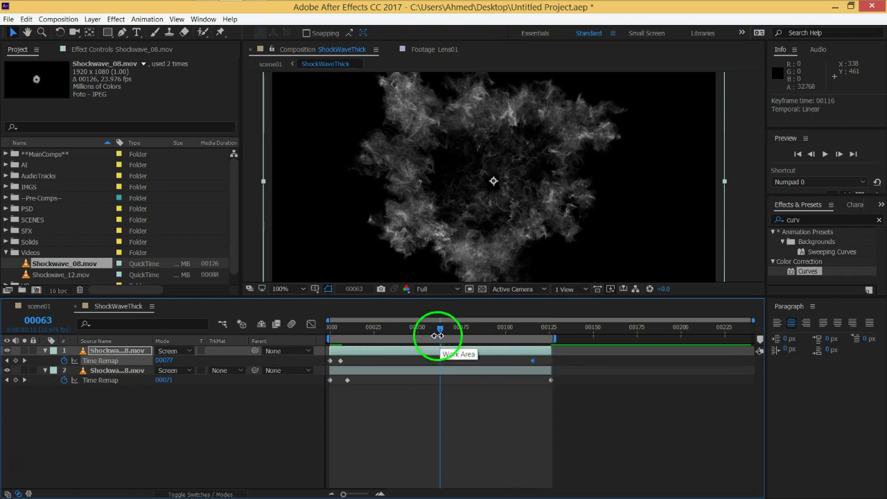
pyautogui.moveTo(434, 328); pyautogui.dragTo(331, 328)
pyautogui.press('space')
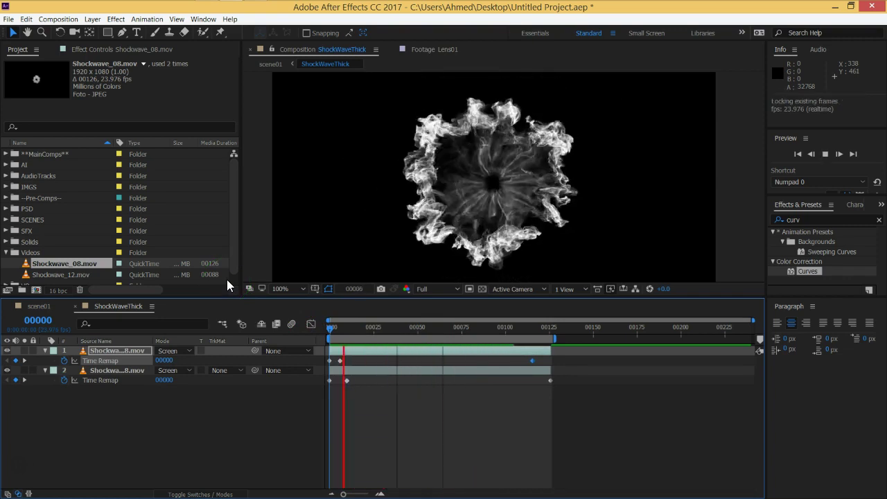
pyautogui.click(254, 403)
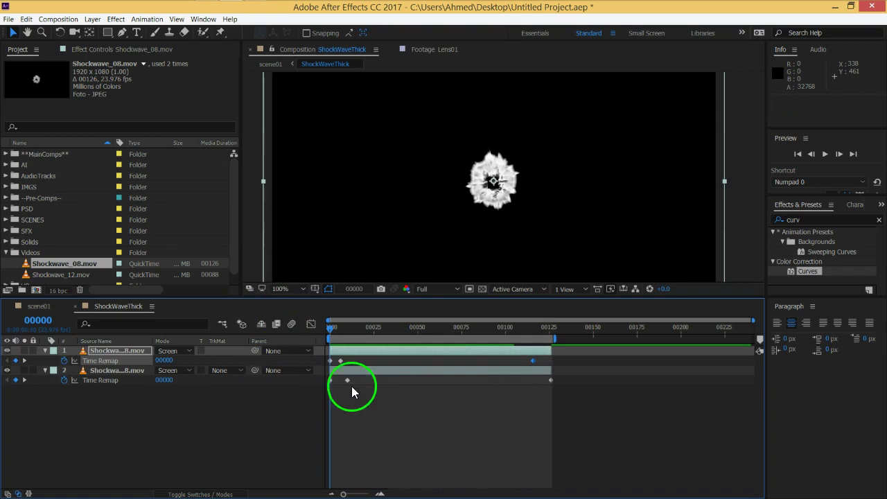
pyautogui.click(337, 331)
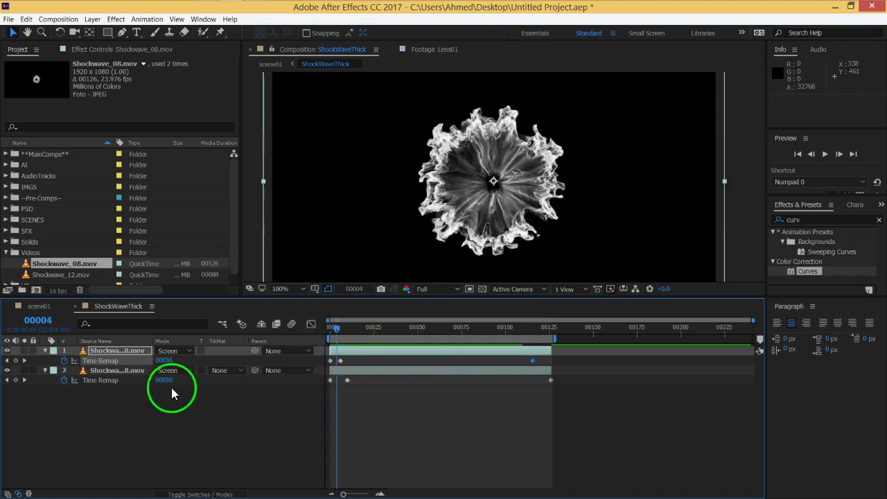
# Rotate the top shockwave layer +38°, enable composition motion blur, and preview
pyautogui.press('r')
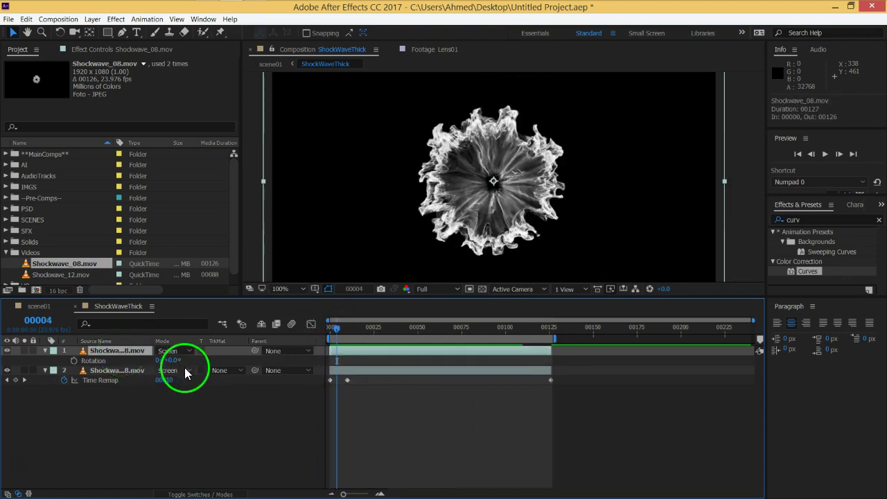
pyautogui.moveTo(169, 360); pyautogui.dragTo(197, 361)
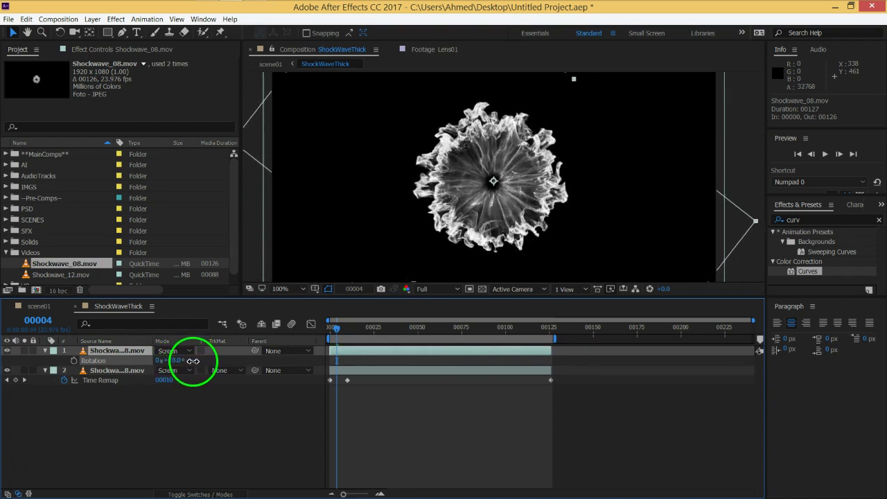
pyautogui.moveTo(338, 331); pyautogui.dragTo(321, 334)
pyautogui.click(289, 326)
pyautogui.press('space')
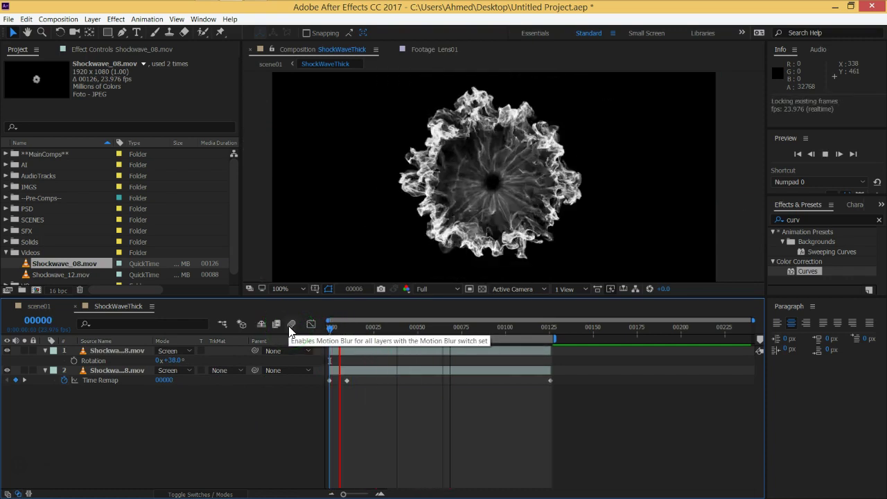
pyautogui.click(302, 453)
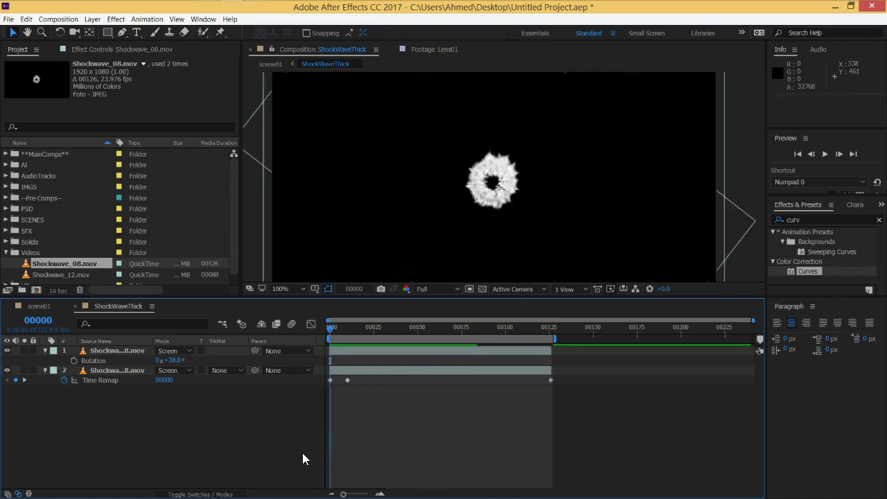
# Check the top layer's Time Remap keyframes across later frames, then collapse both layers
pyautogui.click(111, 351)
pyautogui.hotkey('ctrl', 'alt', 't')
pyautogui.moveTo(334, 328); pyautogui.dragTo(532, 339)
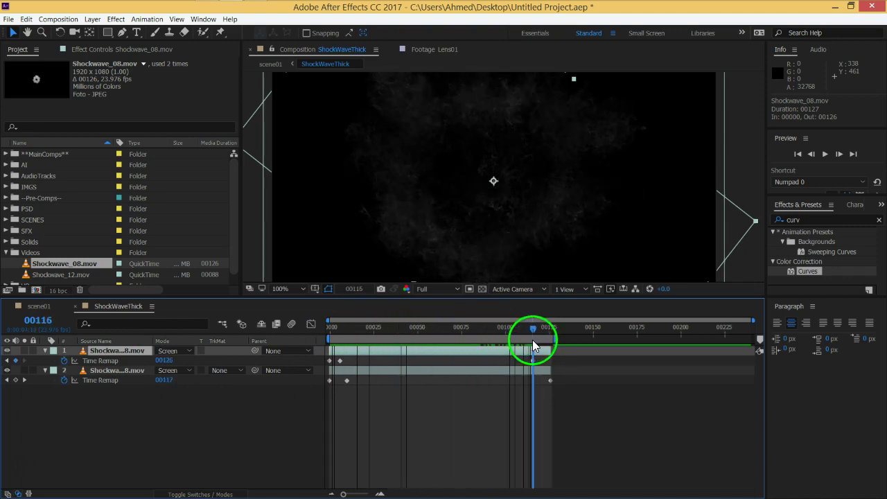
pyautogui.press('Home')
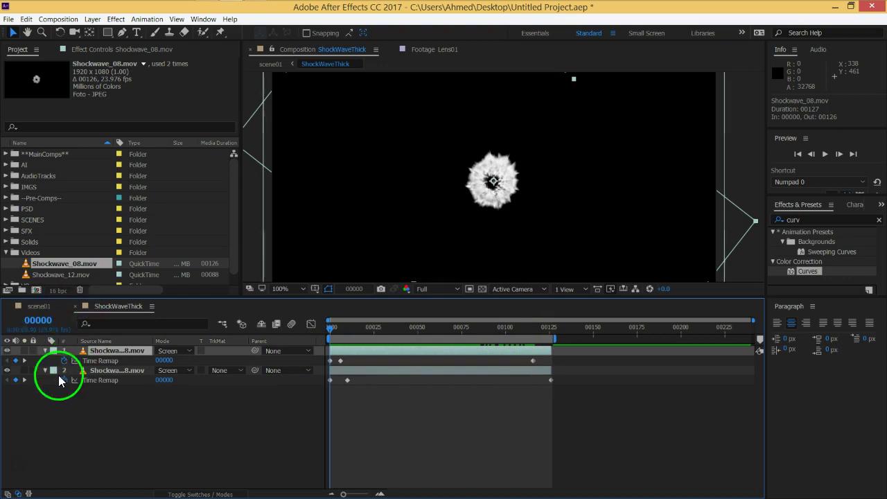
pyautogui.click(45, 351)
pyautogui.click(46, 361)
pyautogui.click(120, 401)
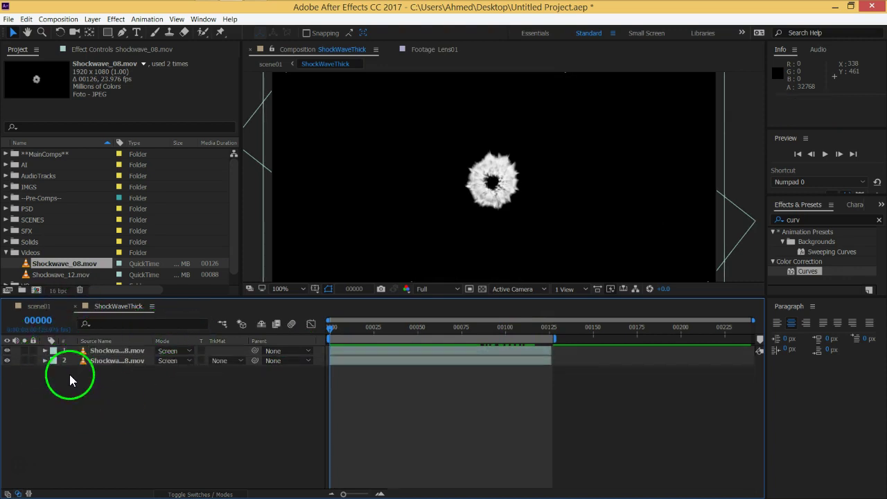
# Switch to scene01 at frame 00051 to see the doubled smoke burst around the EPIC VFX title
pyautogui.click(40, 308)
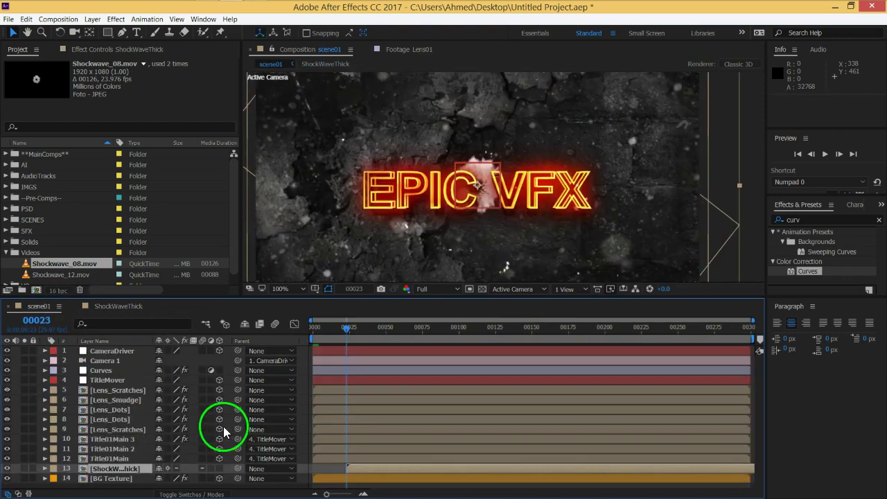
pyautogui.moveTo(348, 330); pyautogui.dragTo(388, 331)
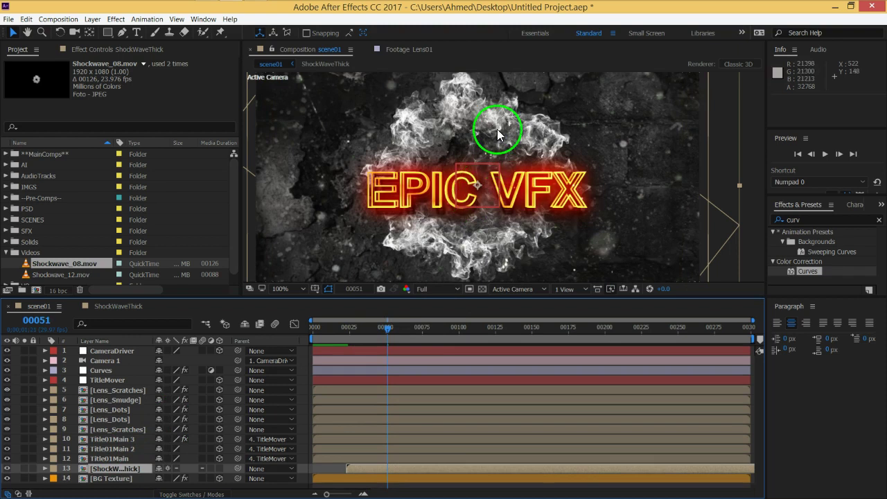
pyautogui.click(797, 220)
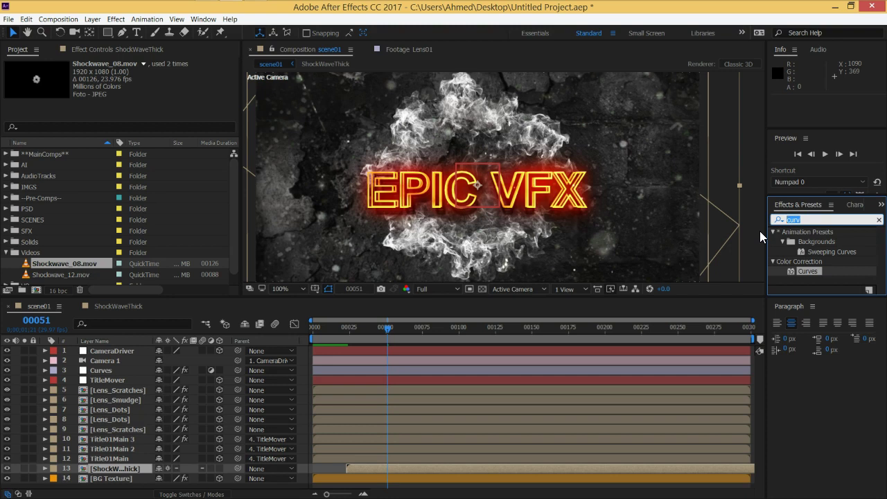
# Search for 'toner' in Effects & Presets and apply CC Toner to the ShockWaveThick layer
pyautogui.write('hue')
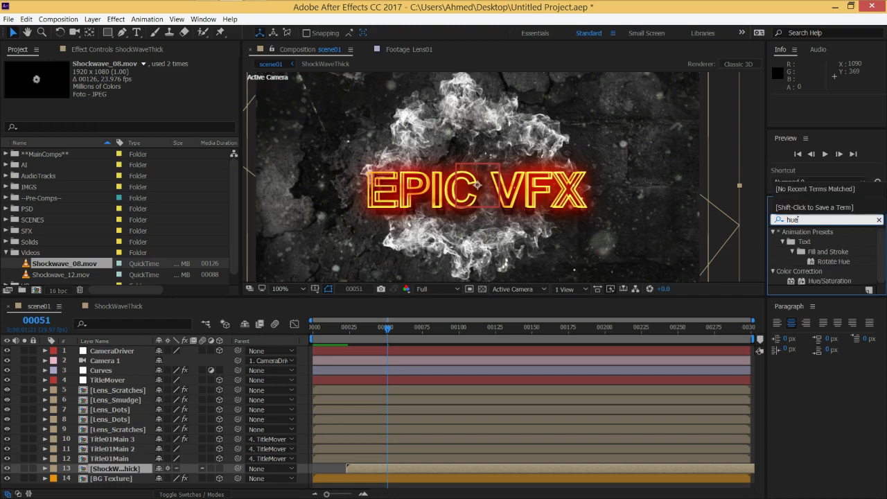
pyautogui.press('BackSpace')
pyautogui.press('BackSpace')
pyautogui.press('BackSpace')
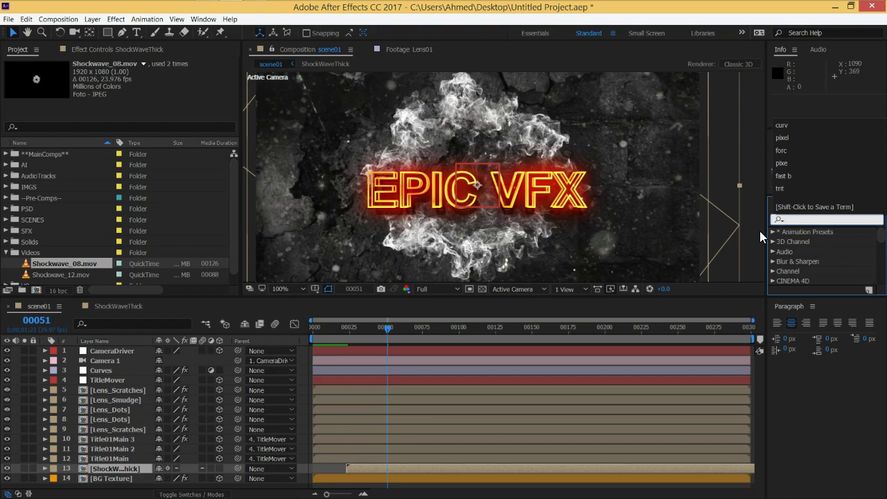
pyautogui.write('toner')
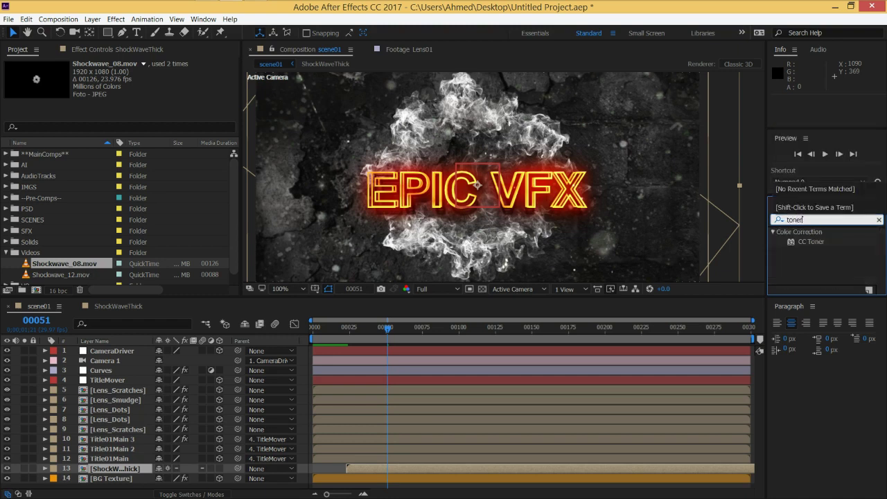
pyautogui.click(819, 241)
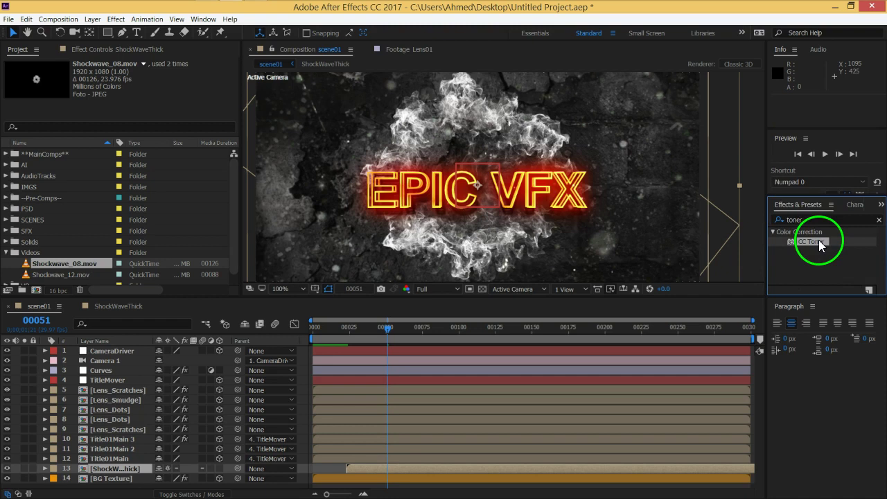
pyautogui.doubleClick(819, 239)
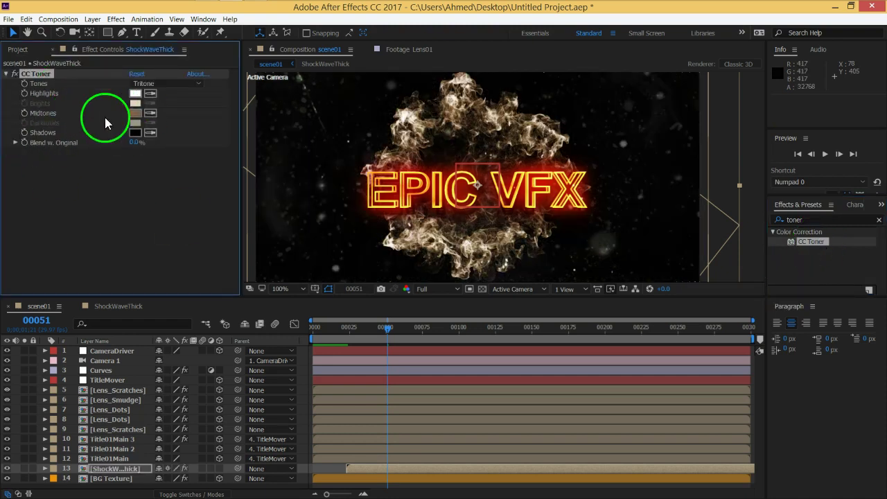
# Try Duotone, Pentone and Solid in CC Toner's Tones, then return to Tritone
pyautogui.scroll(-3, 451, 158)
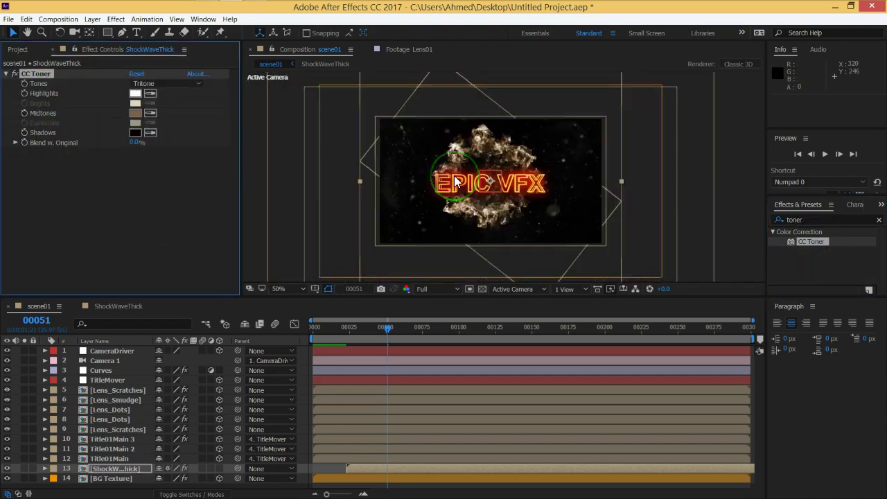
pyautogui.scroll(3, 474, 142)
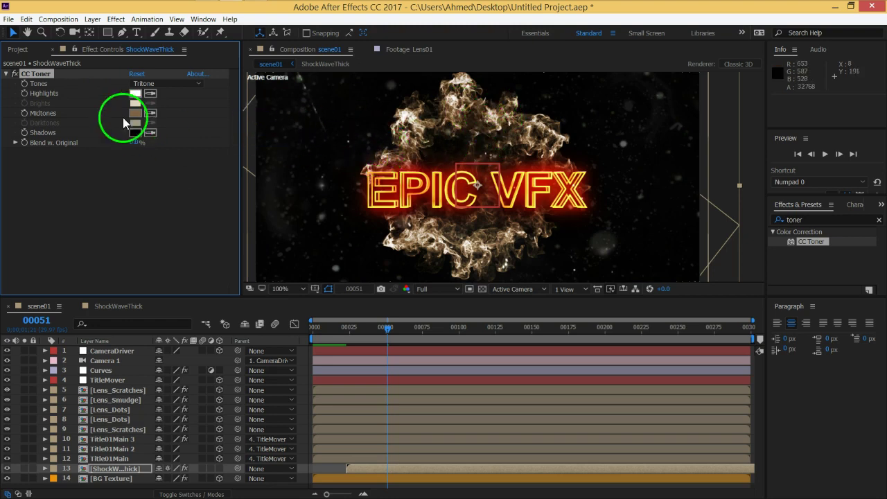
pyautogui.click(165, 86)
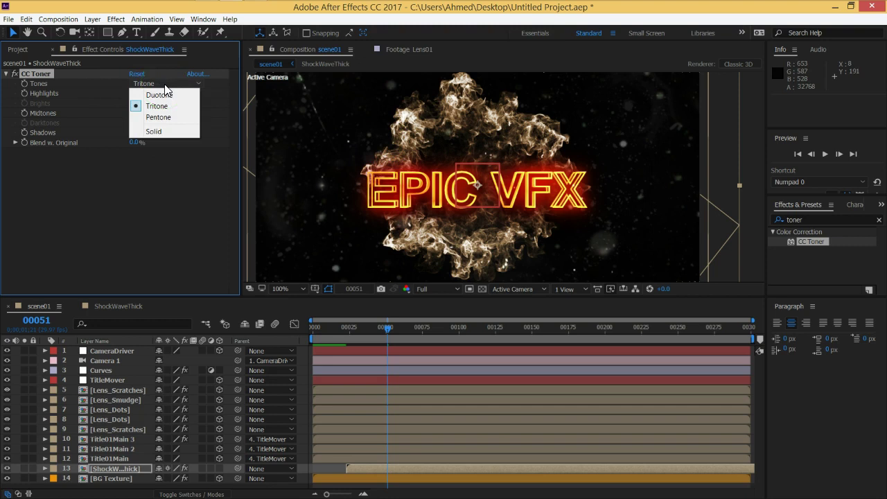
pyautogui.click(167, 91)
pyautogui.click(163, 83)
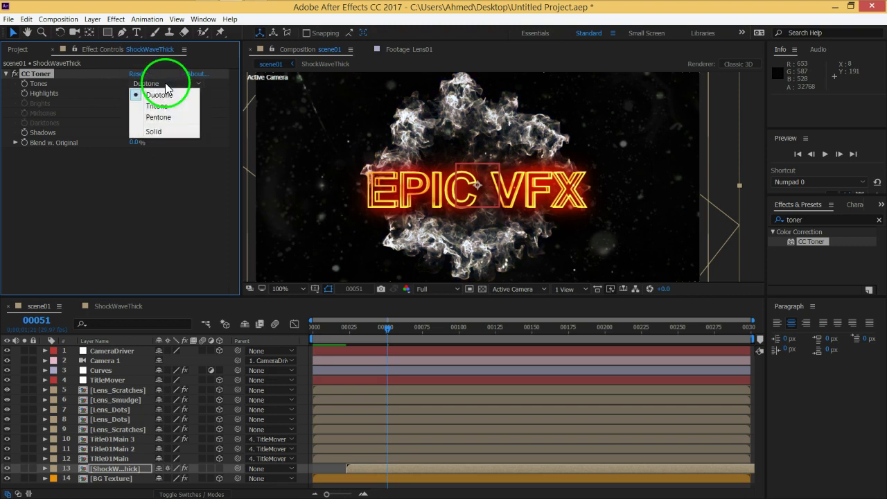
pyautogui.click(168, 119)
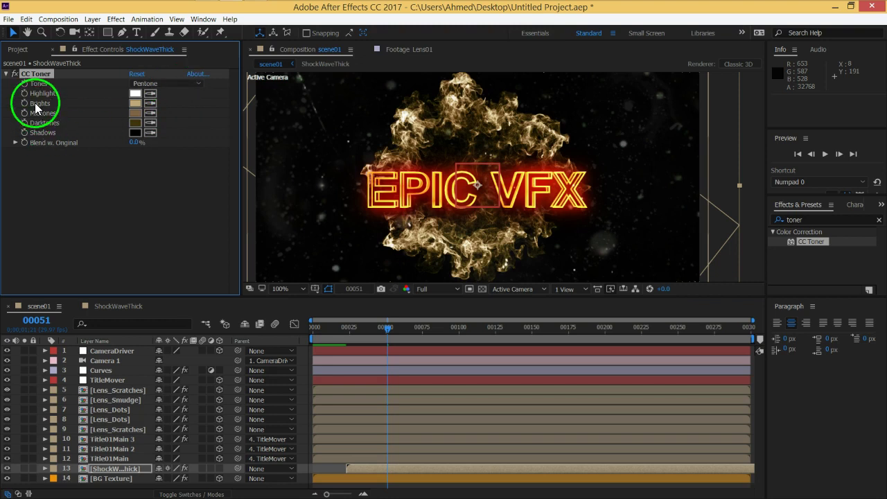
pyautogui.click(181, 84)
pyautogui.click(184, 132)
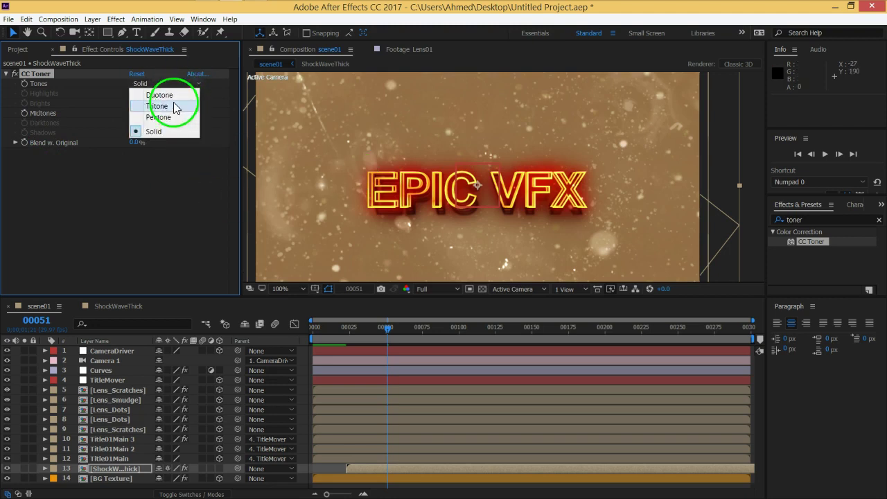
pyautogui.click(175, 108)
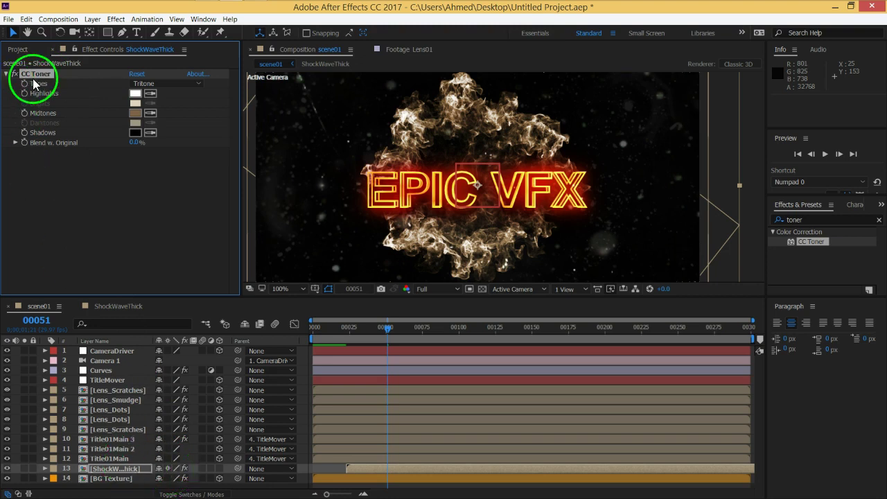
# Cut the CC Toner effect off the ShockWaveThick layer in scene01
pyautogui.click(124, 309)
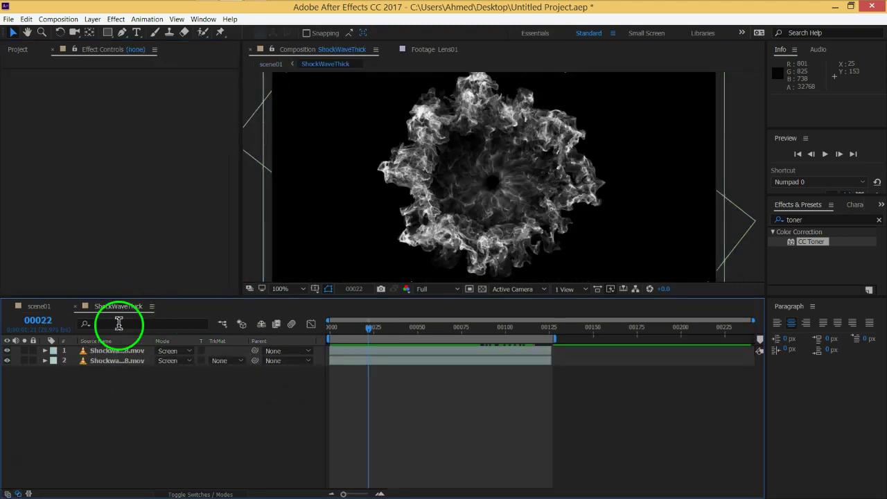
pyautogui.click(43, 307)
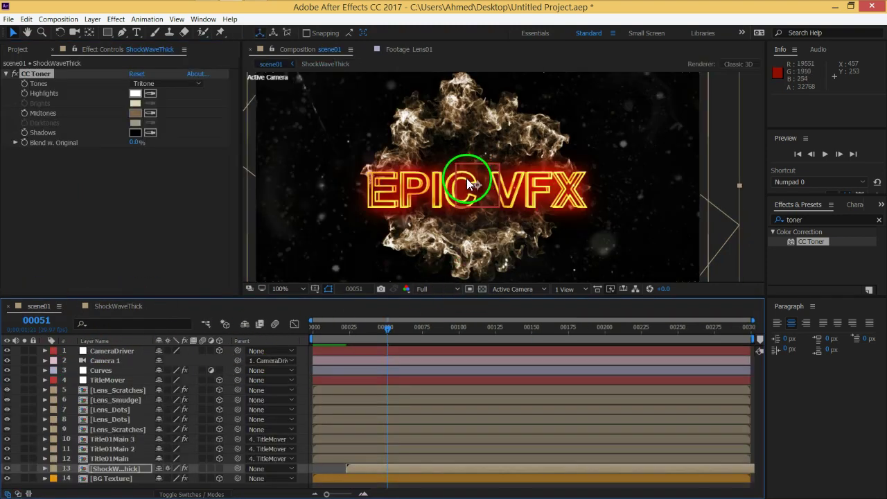
pyautogui.click(45, 73)
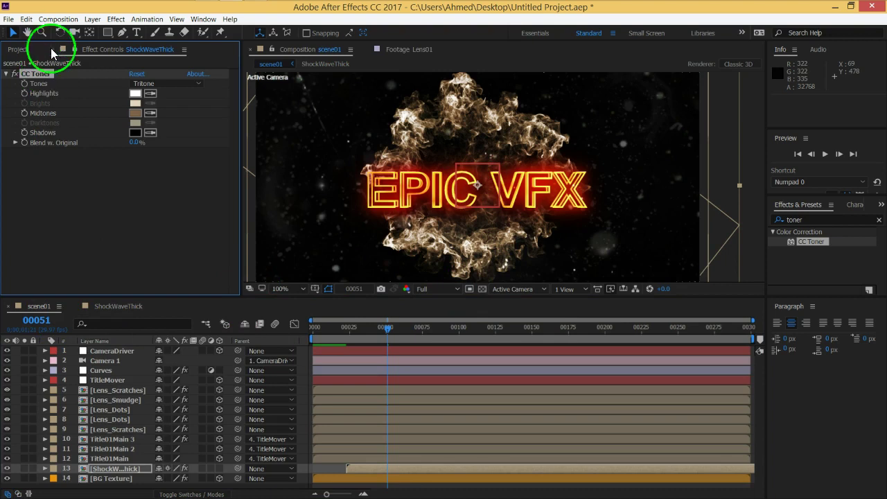
pyautogui.click(26, 19)
pyautogui.click(43, 69)
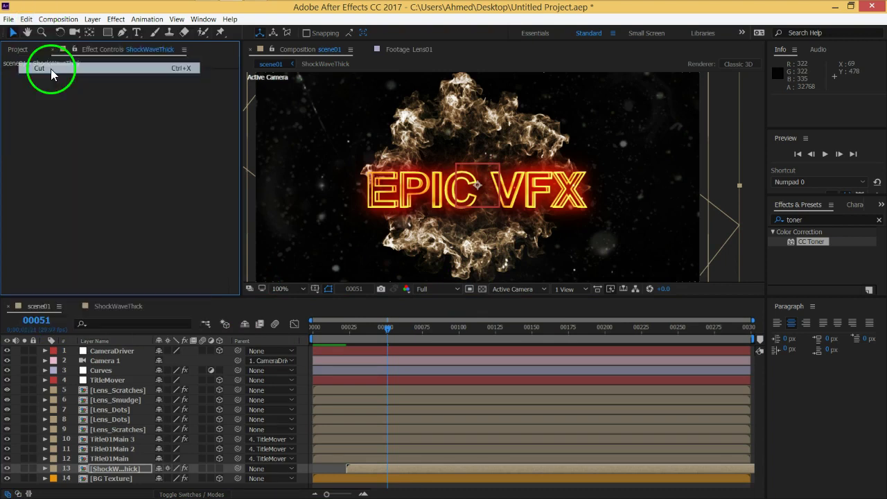
# Inside ShockWaveThick, add an adjustment layer, paste CC Toner onto it, then return to scene01
pyautogui.click(116, 306)
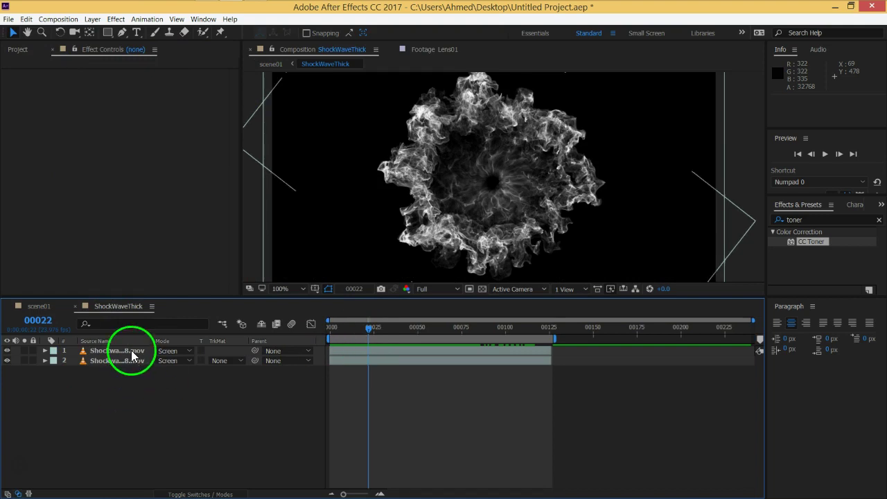
pyautogui.click(130, 351)
pyautogui.click(130, 360)
pyautogui.click(130, 385)
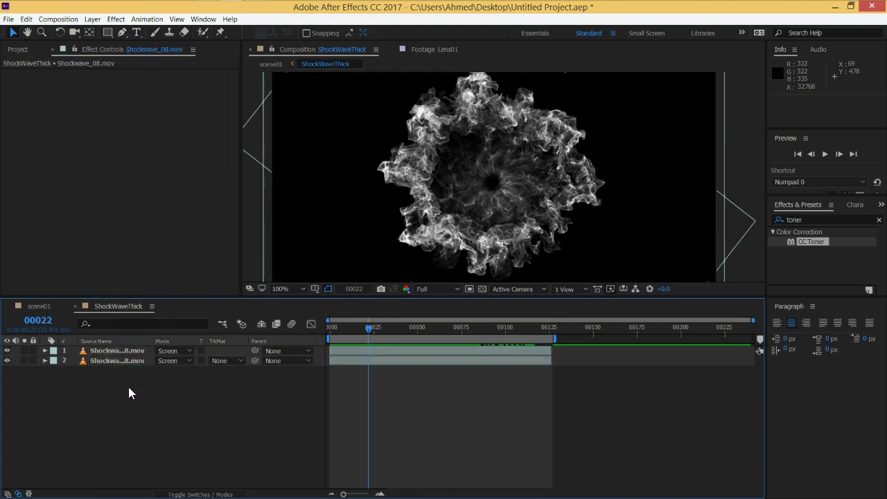
pyautogui.hotkey('ctrl', 'alt', 'y')
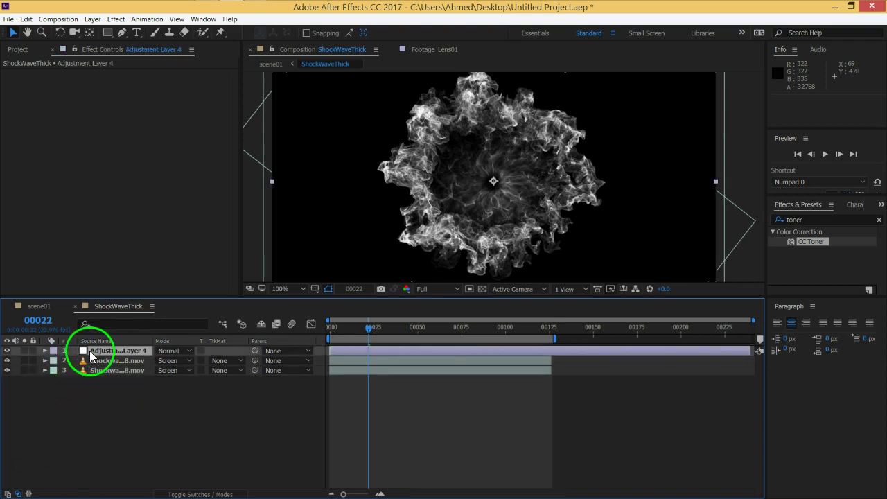
pyautogui.click(26, 19)
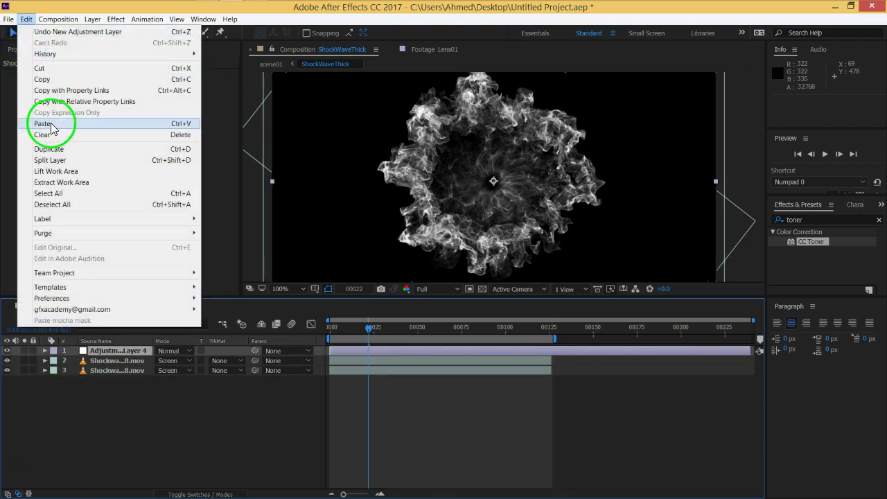
pyautogui.click(31, 121)
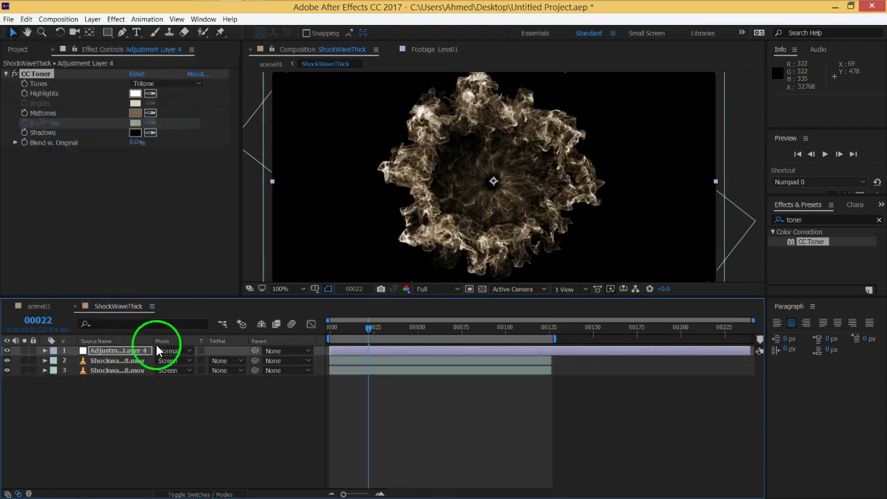
pyautogui.click(183, 406)
pyautogui.click(42, 305)
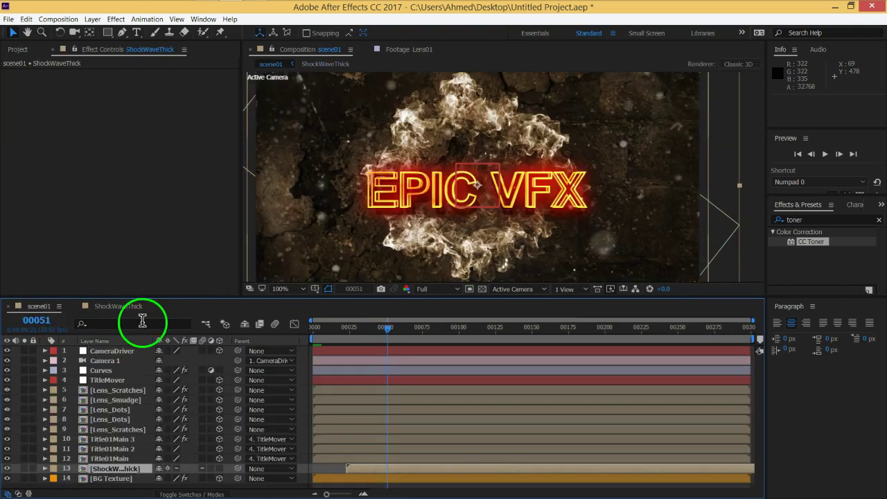
# Open ShockWaveThick and inspect Adjustment Layer 4 and its Tritone CC Toner effect
pyautogui.press(',')
pyautogui.press(',')
pyautogui.press('.')
pyautogui.press('.')
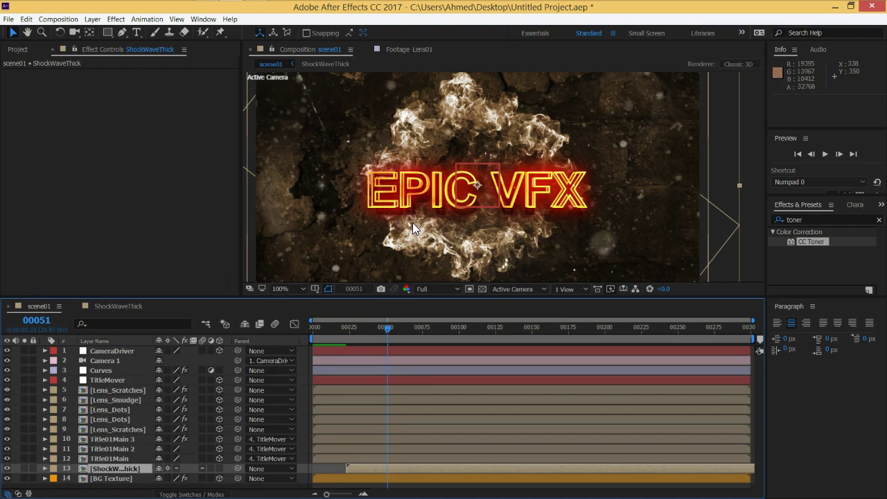
pyautogui.press(',')
pyautogui.press(',')
pyautogui.click(132, 305)
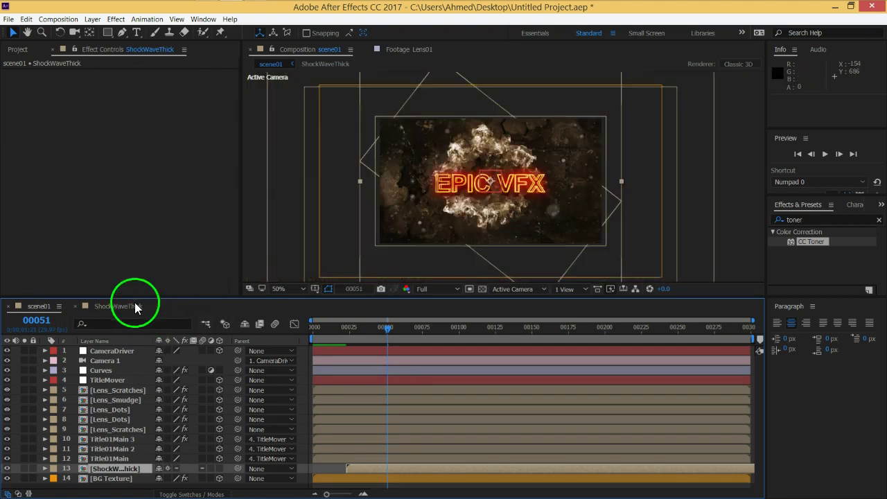
pyautogui.click(327, 270)
pyautogui.press(',')
pyautogui.press(',')
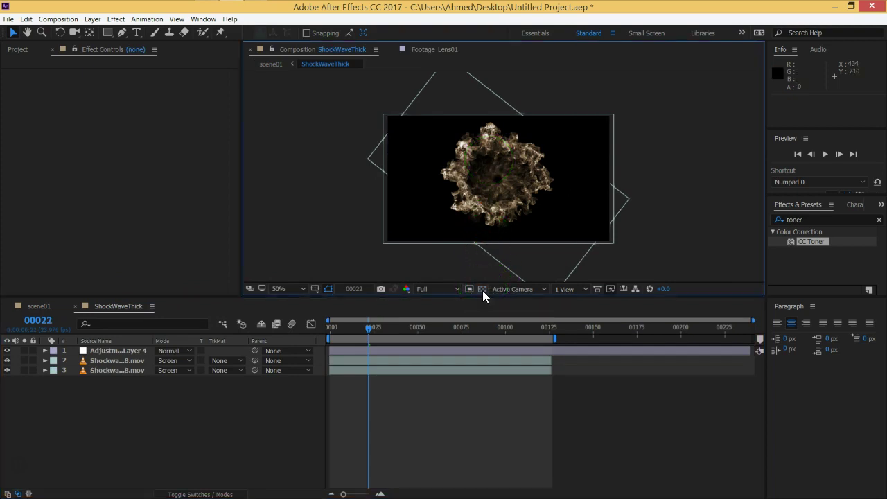
pyautogui.press('.')
pyautogui.press('.')
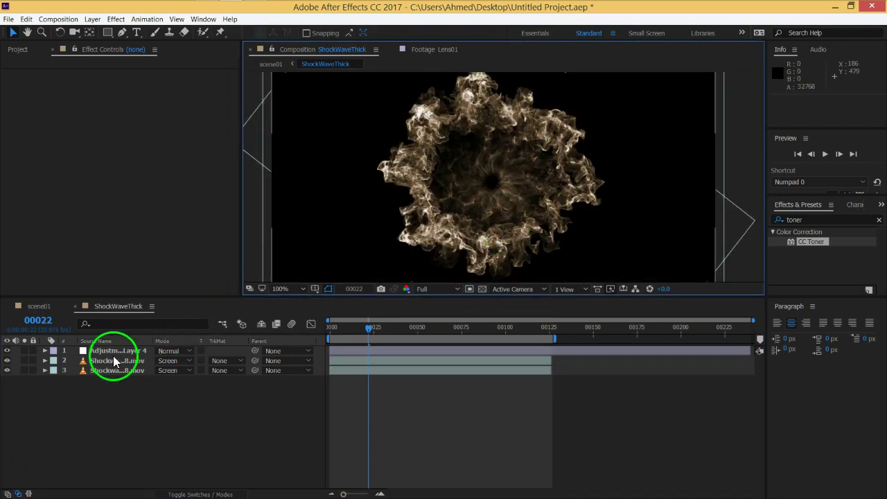
pyautogui.click(114, 353)
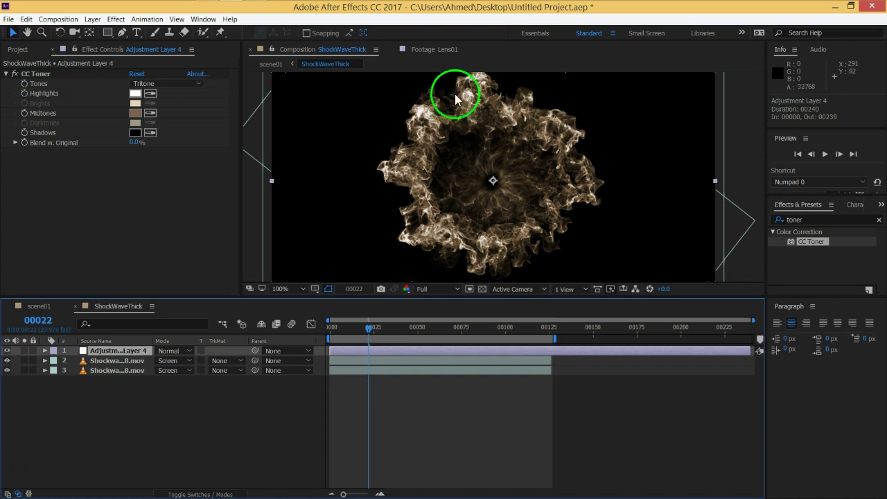
pyautogui.click(46, 76)
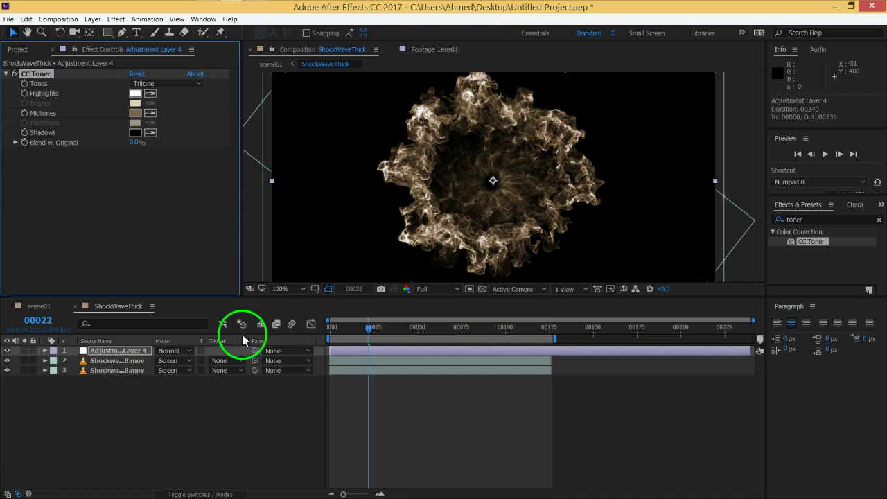
pyautogui.click(126, 352)
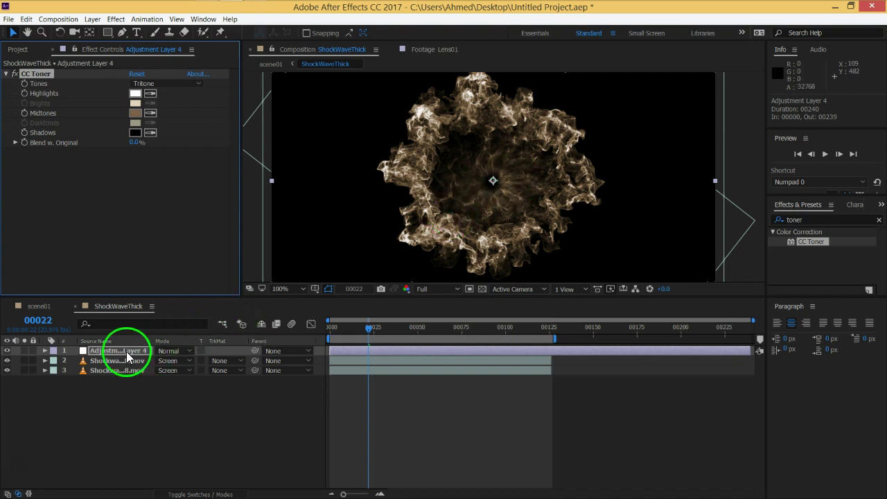
# Delete the toner adjustment layer and pre-compose both shockwave layers as 'Shocwave01-Thick'
pyautogui.press('Delete')
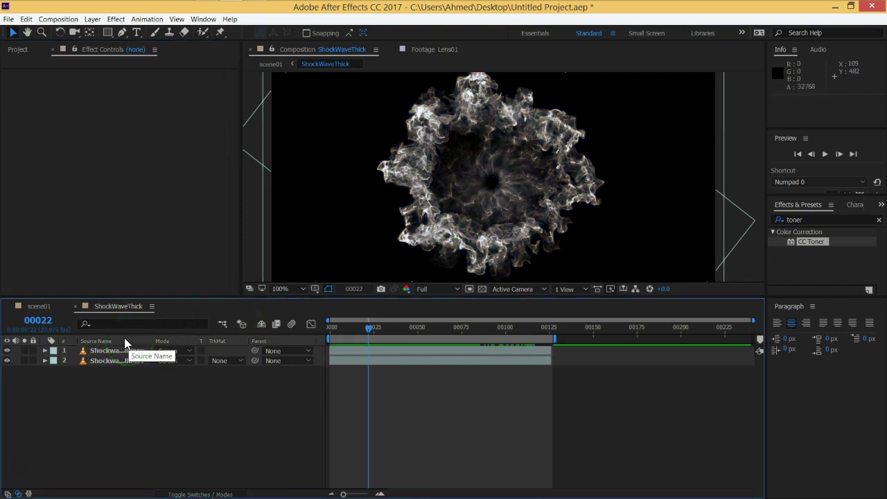
pyautogui.click(142, 402)
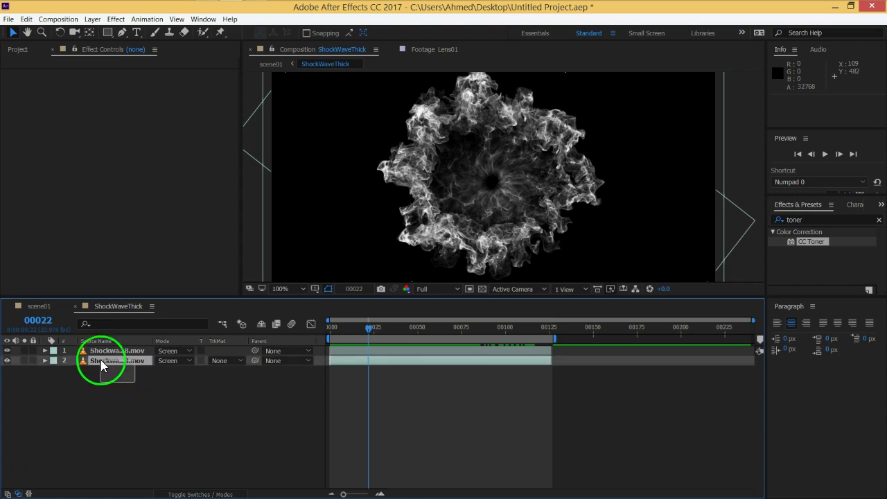
pyautogui.moveTo(141, 403); pyautogui.dragTo(100, 352)
pyautogui.hotkey('ctrl', 'shift', 'c')
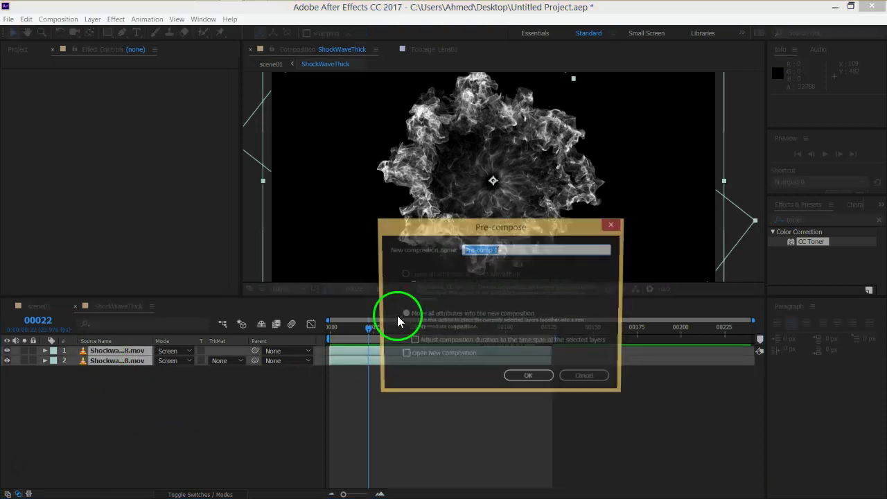
pyautogui.write('Shocwave01-Thick')
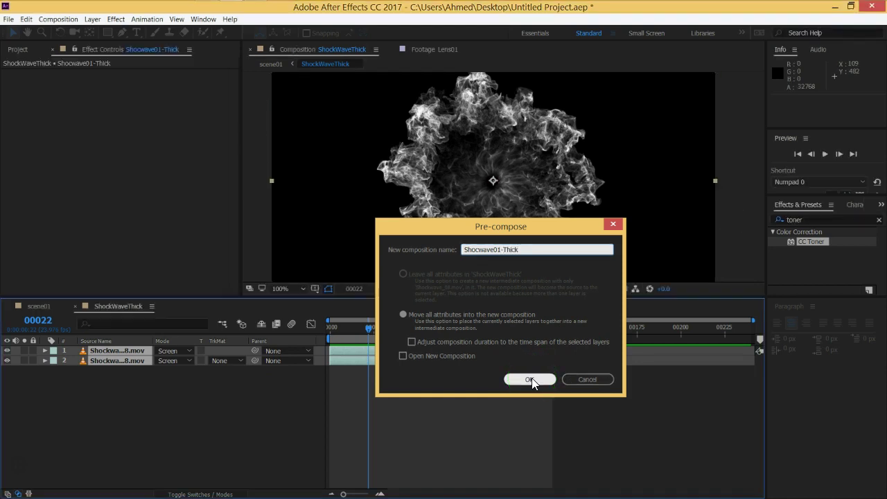
pyautogui.click(530, 380)
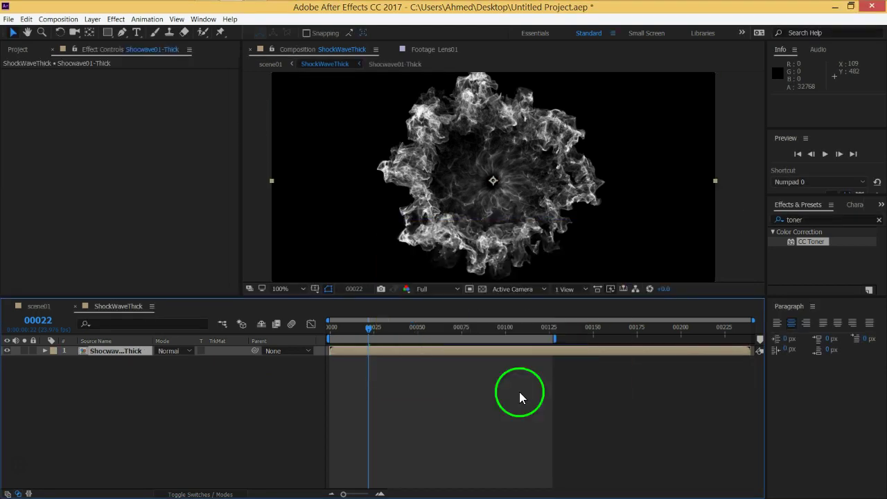
pyautogui.click(26, 19)
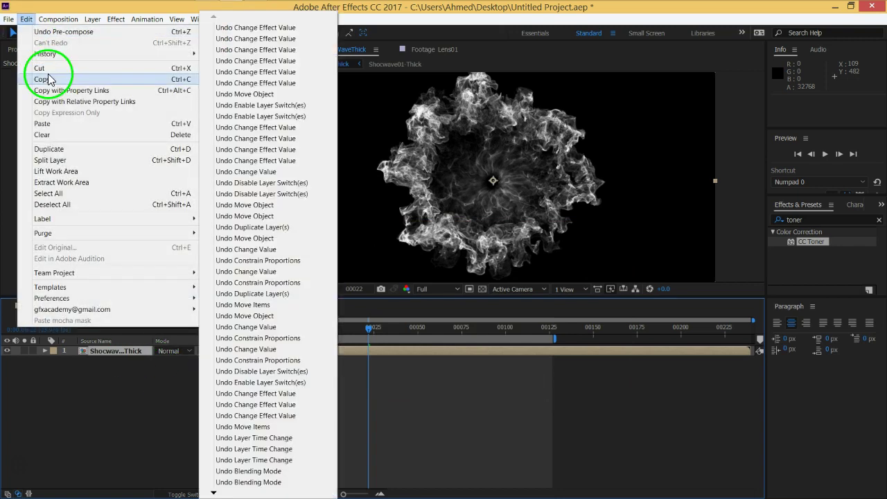
pyautogui.click(55, 122)
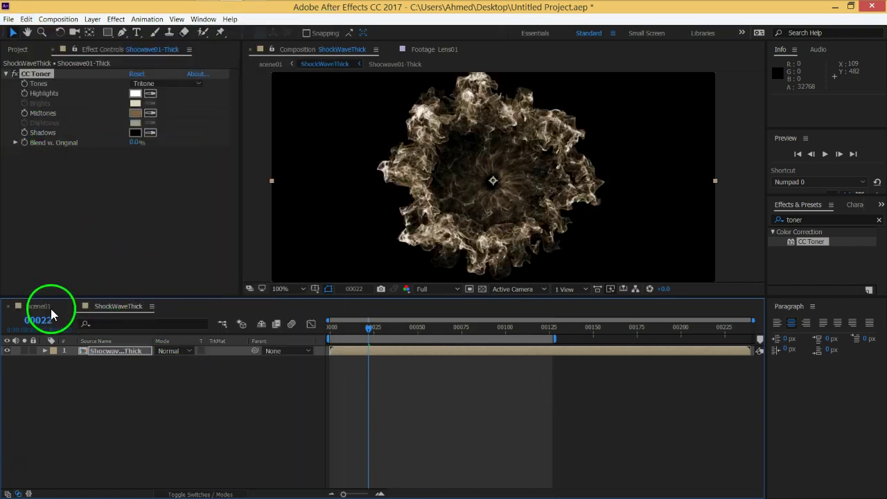
pyautogui.click(46, 307)
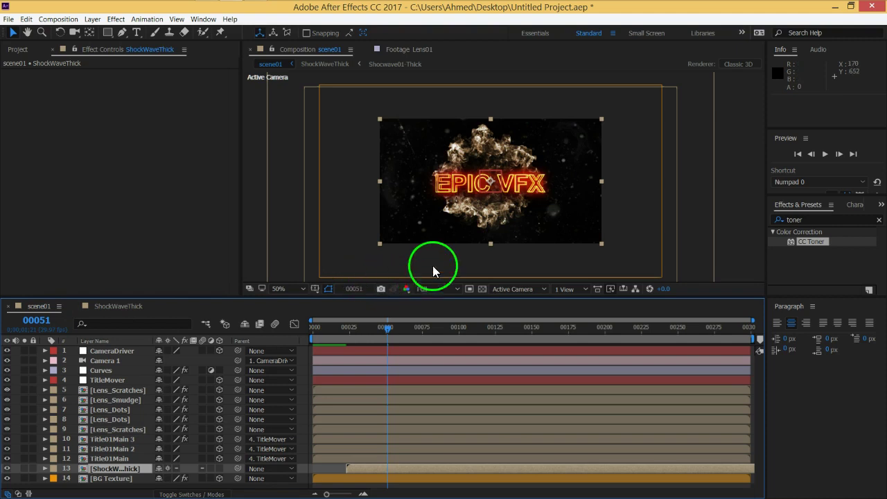
pyautogui.press('/')
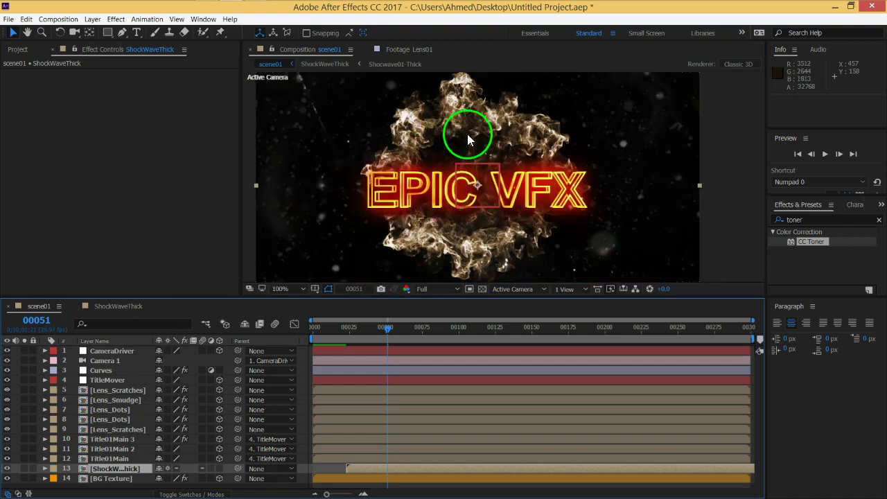
pyautogui.click(114, 307)
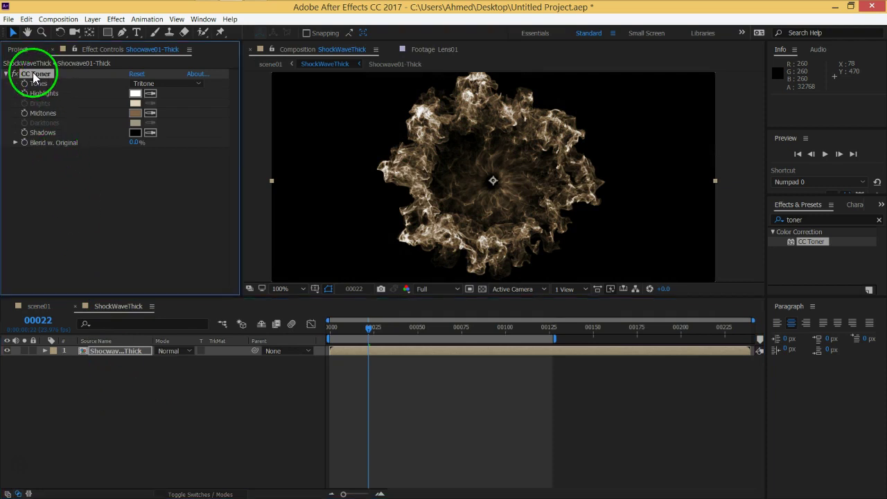
pyautogui.press('Delete')
pyautogui.click(133, 386)
# Undo the pre-compose and paste CC Toner onto the ShockWaveThick layer in scene01
pyautogui.click(107, 369)
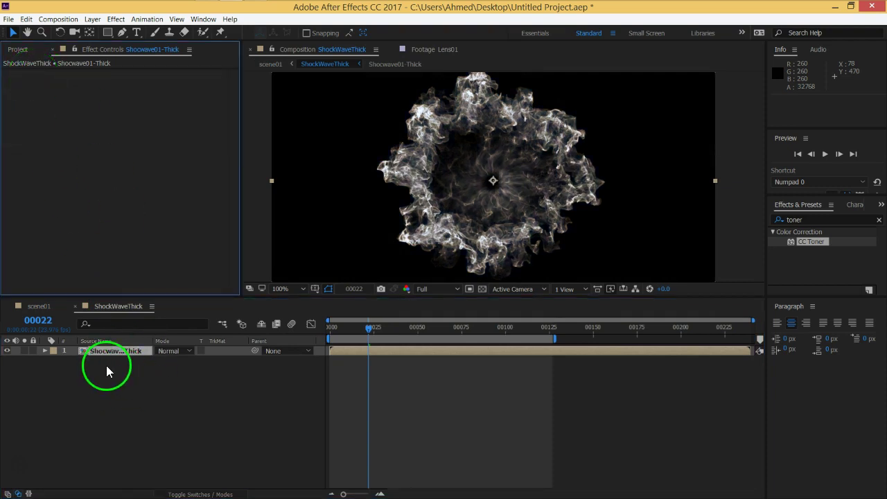
pyautogui.hotkey('ctrl', 'z')
pyautogui.hotkey('ctrl', 'z')
pyautogui.hotkey('ctrl', 'z')
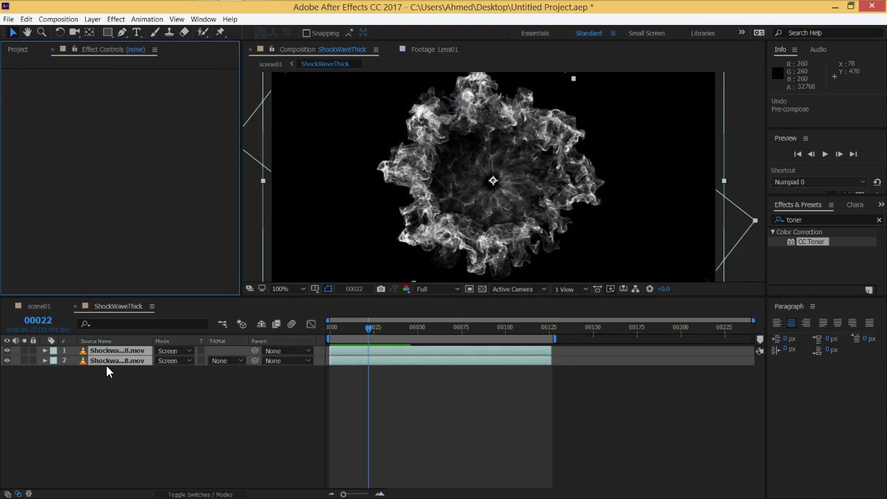
pyautogui.click(39, 307)
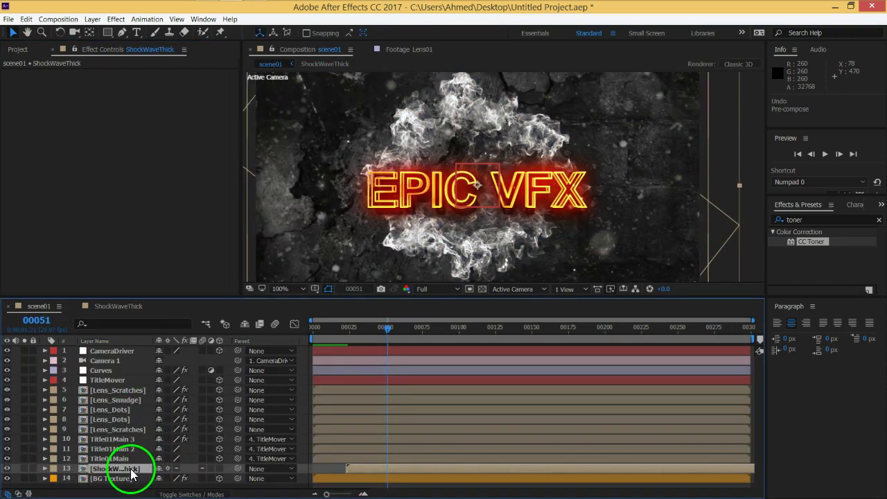
pyautogui.click(26, 19)
pyautogui.click(42, 124)
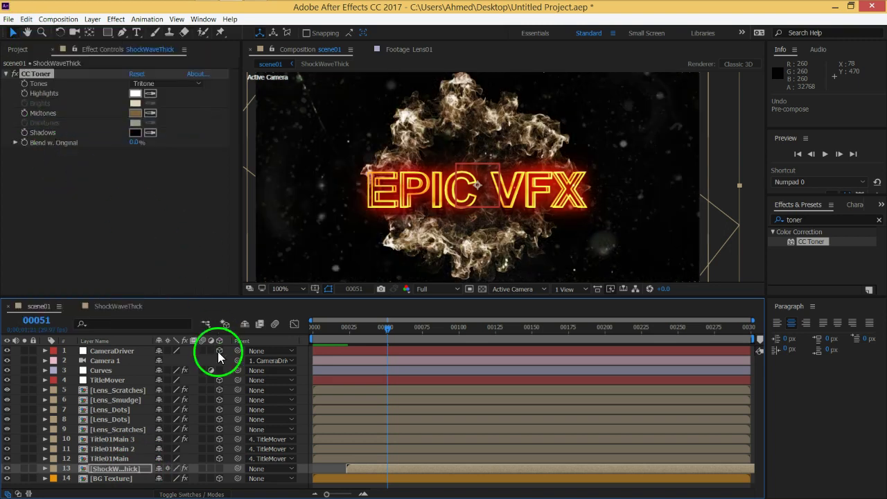
# Set the ShockWaveThick layer's blending mode to Screen
pyautogui.press('F4')
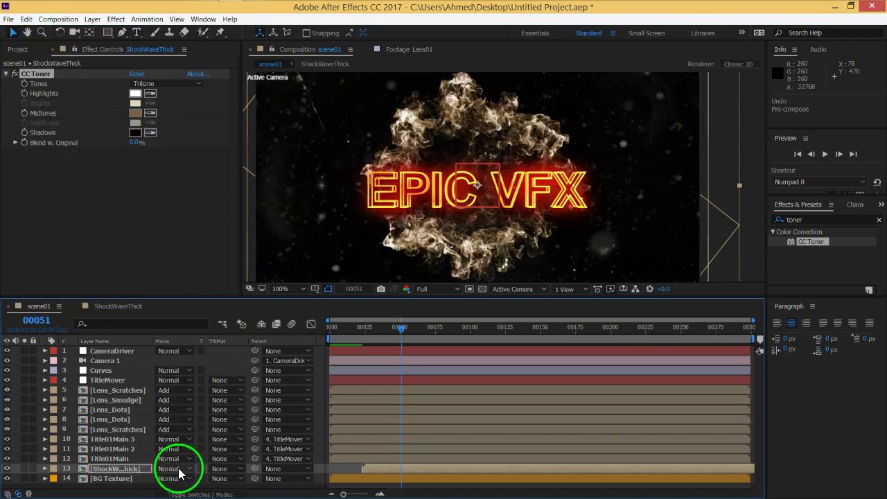
pyautogui.click(169, 469)
pyautogui.click(174, 180)
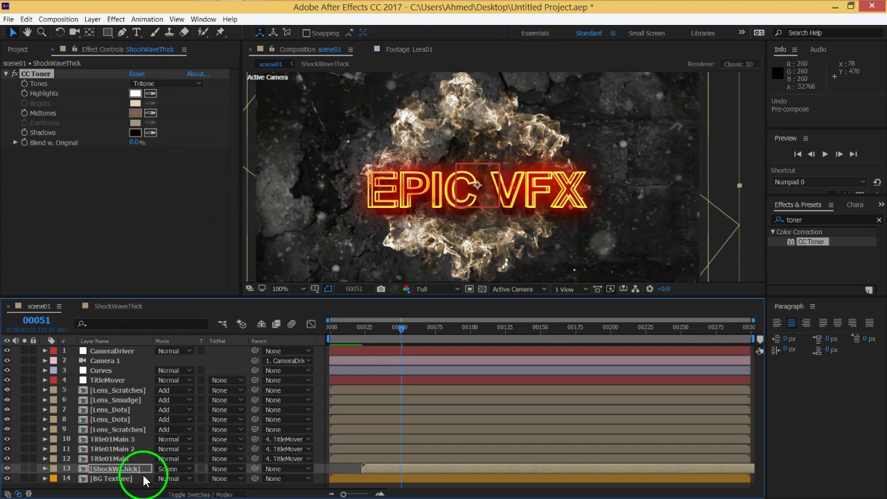
pyautogui.press('F4')
pyautogui.click(168, 469)
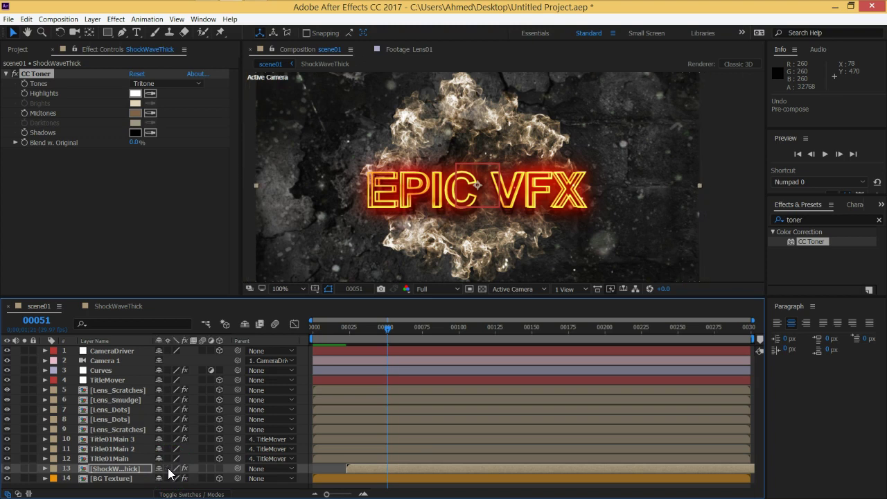
pyautogui.press('F4')
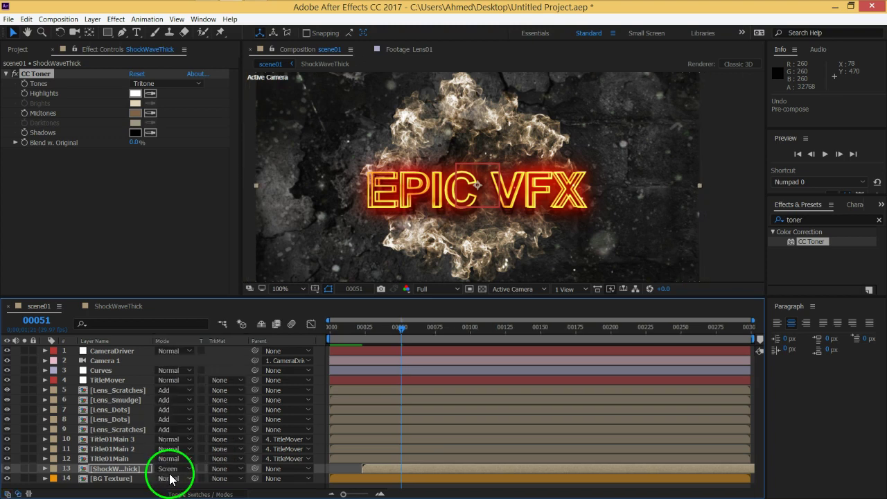
pyautogui.press('F4')
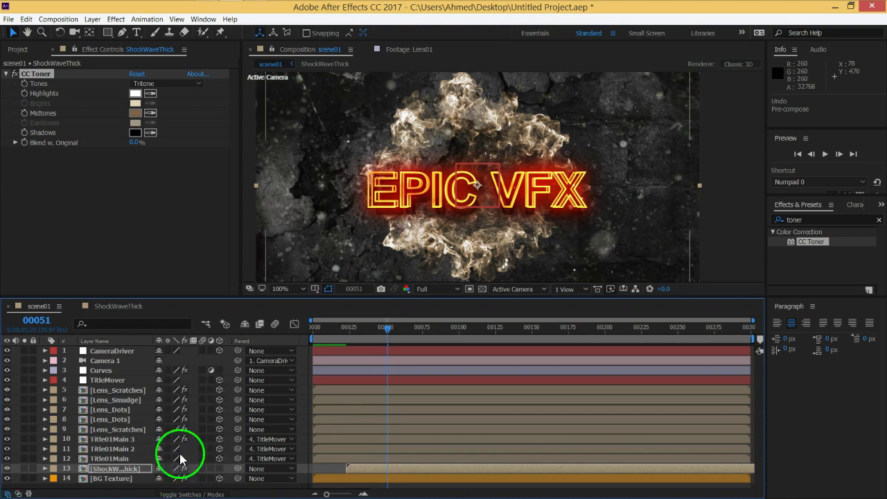
# Inside ShockWaveThick, set the top shockwave layer's mode to Add, then return to scene01
pyautogui.click(125, 307)
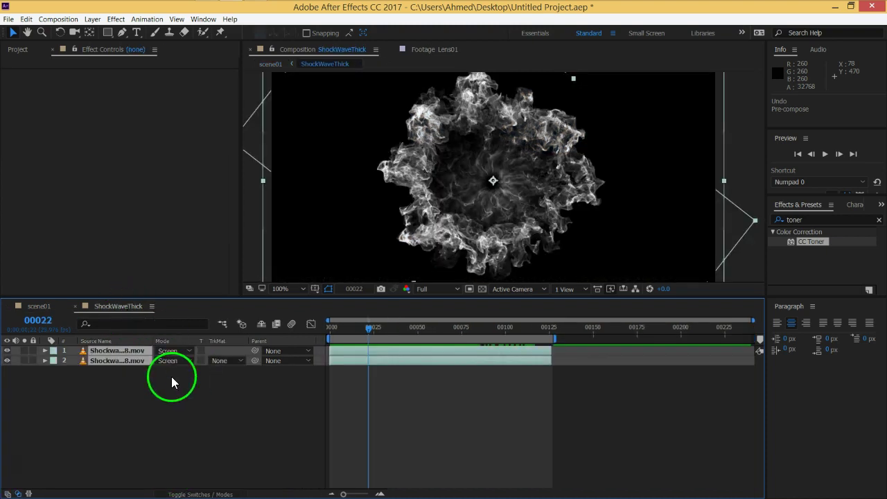
pyautogui.click(182, 351)
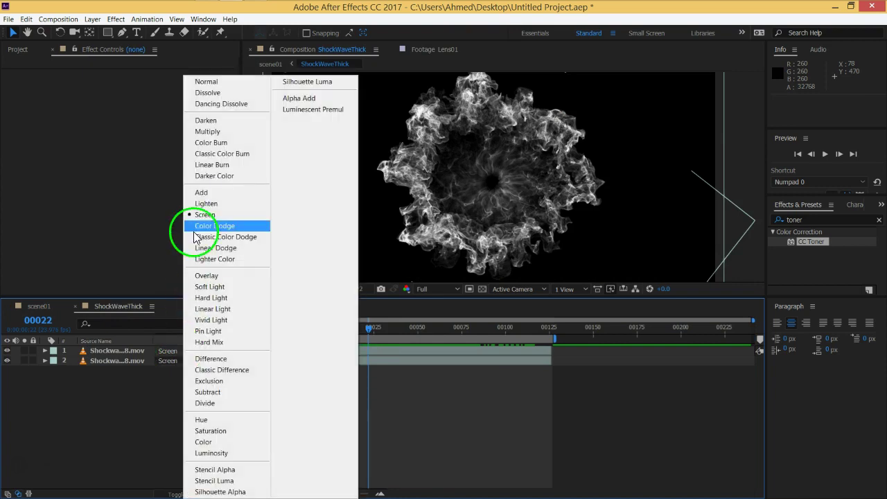
pyautogui.click(202, 194)
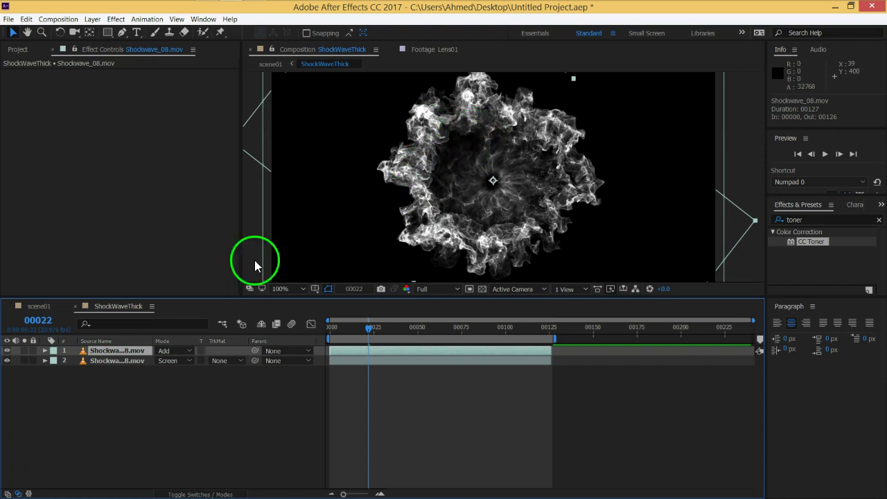
pyautogui.click(43, 306)
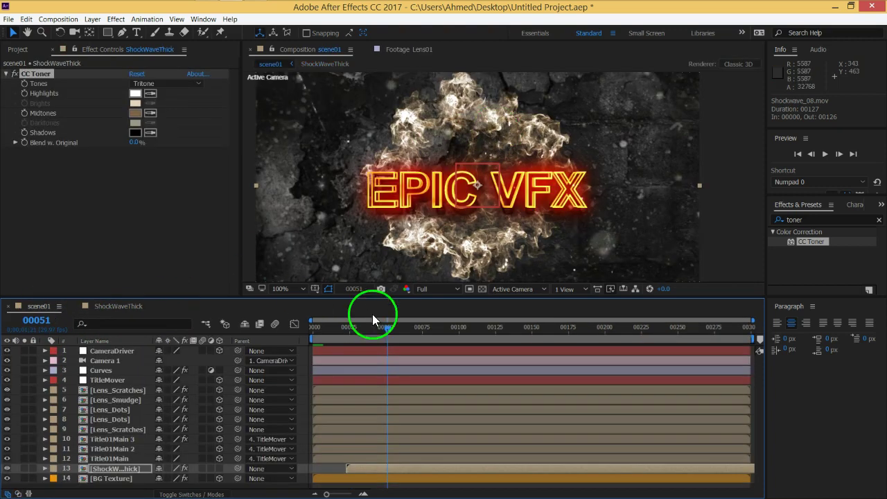
pyautogui.moveTo(348, 334); pyautogui.dragTo(308, 331)
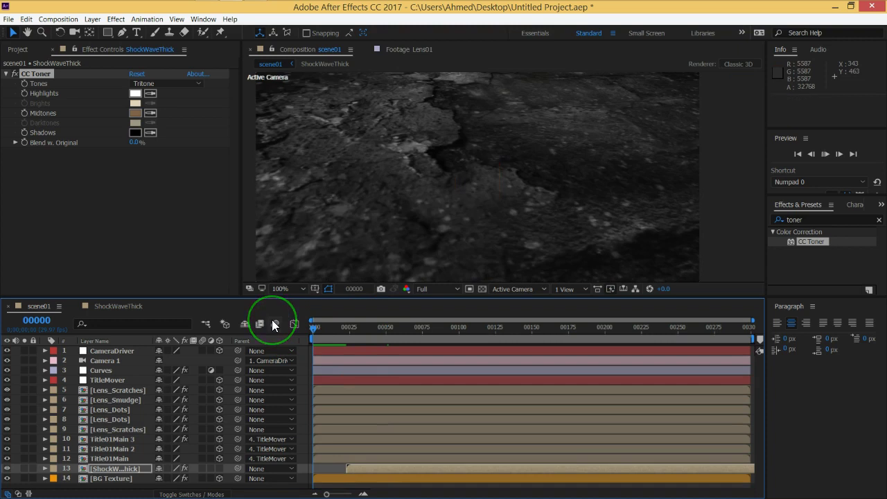
pyautogui.press('space')
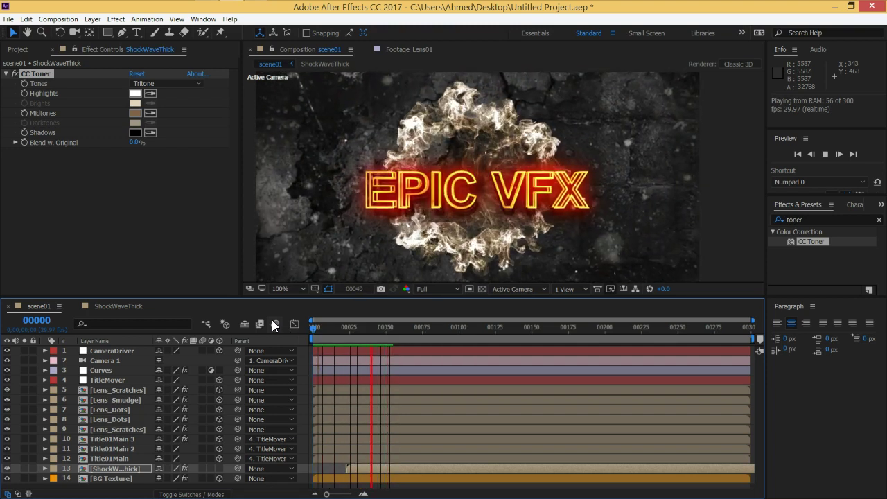
pyautogui.press('space')
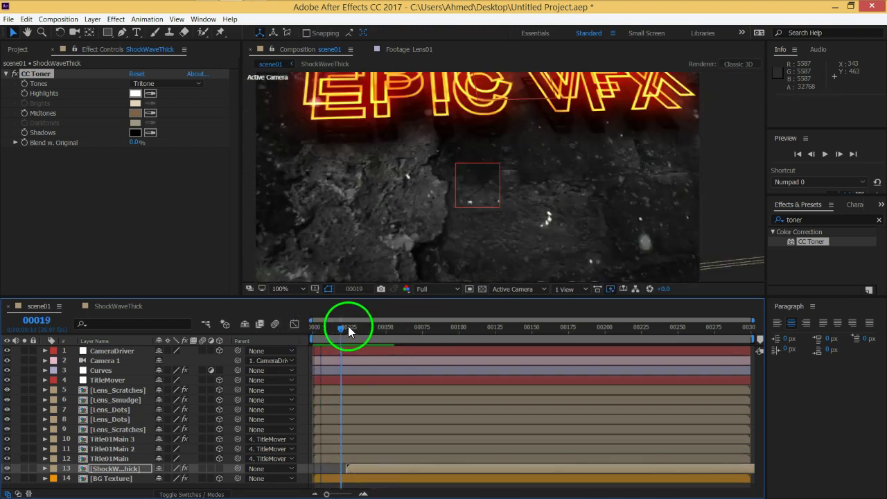
pyautogui.moveTo(314, 329); pyautogui.dragTo(380, 326)
pyautogui.scroll(-2, 444, 188)
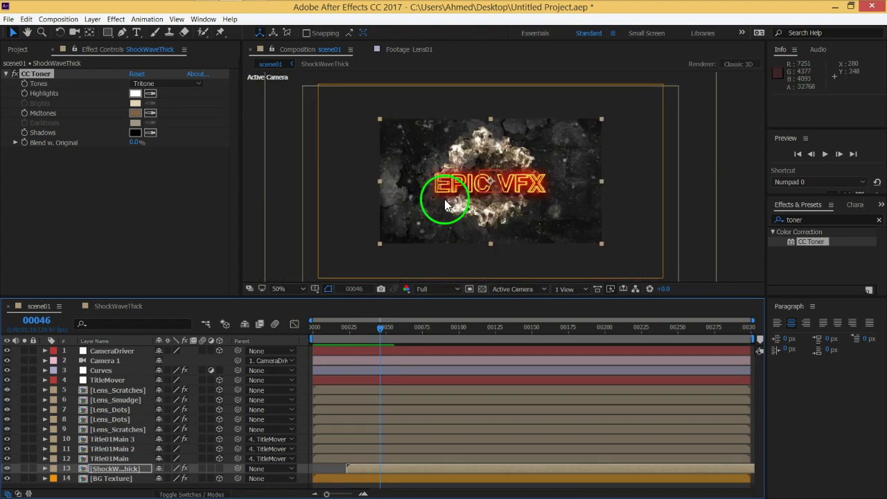
pyautogui.scroll(2, 445, 199)
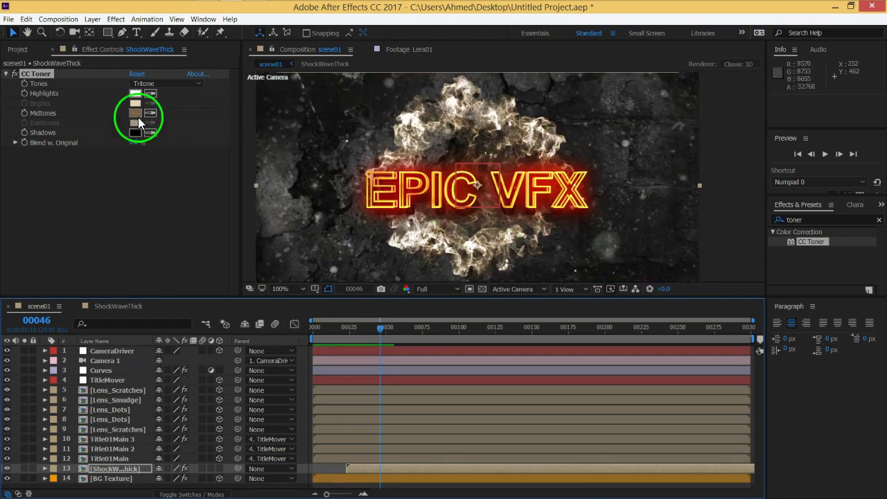
# Change CC Toner's Midtones colour to a saturated red-orange, E03C19
pyautogui.click(138, 117)
pyautogui.click(215, 267)
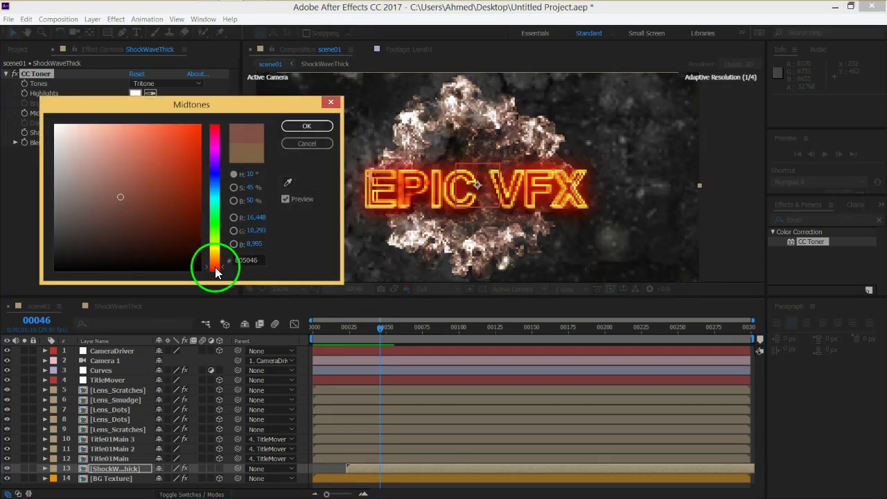
pyautogui.click(181, 143)
pyautogui.moveTo(181, 142); pyautogui.dragTo(184, 141)
pyautogui.click(218, 246)
pyautogui.moveTo(219, 251); pyautogui.dragTo(215, 268)
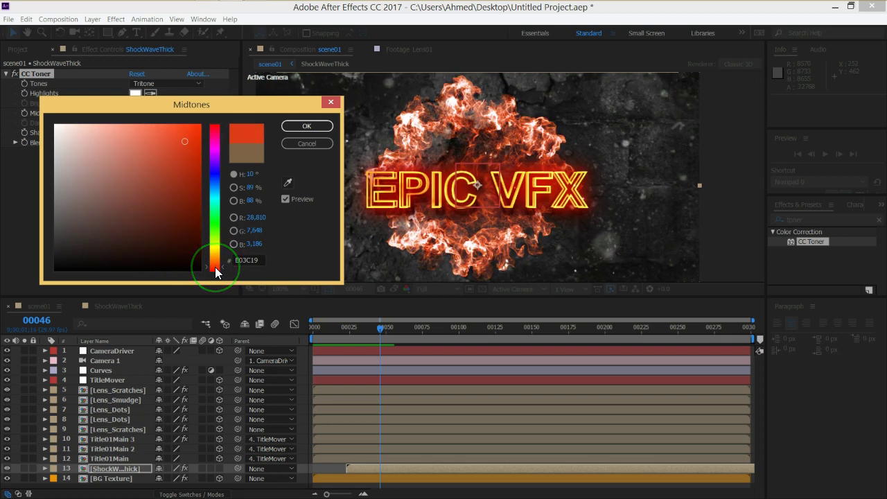
pyautogui.click(307, 126)
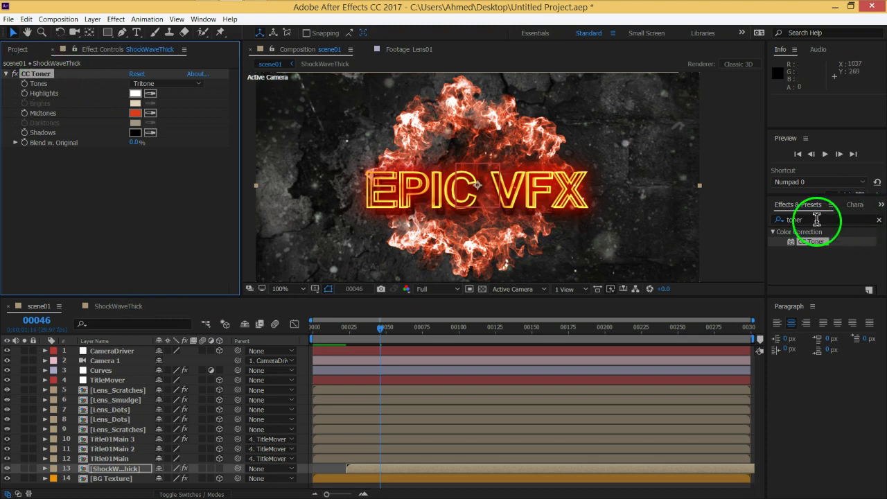
pyautogui.doubleClick(795, 219)
# Add Hue/Saturation to the ShockWaveThick layer and toggle CC Toner off to compare
pyautogui.write('hue')
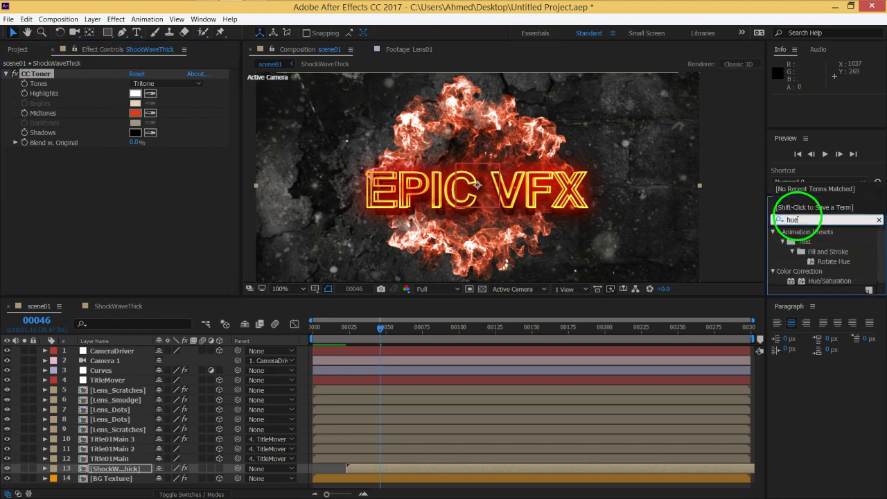
pyautogui.moveTo(830, 281)
pyautogui.mouseDown()
pyautogui.moveTo(569, 317)
pyautogui.moveTo(141, 470)
pyautogui.mouseUp()
pyautogui.scroll(2, 21, 97)
pyautogui.click(14, 73)
pyautogui.scroll(-2, 119, 186)
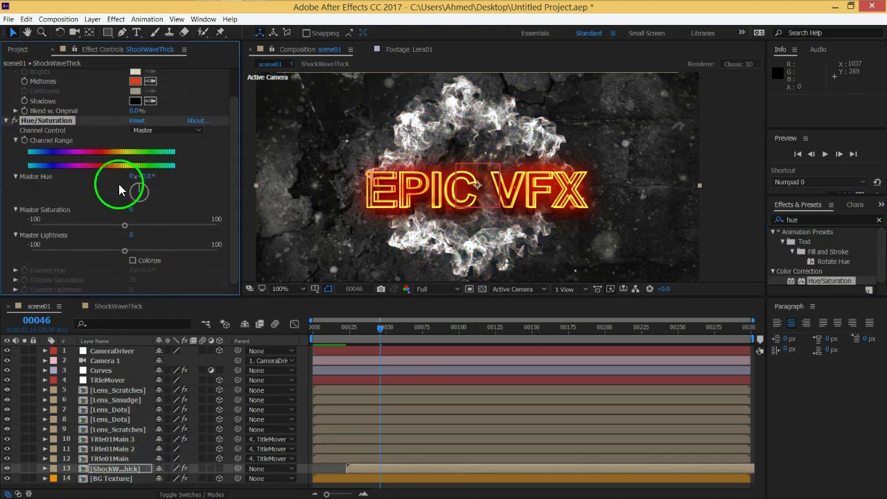
# Enable Colorize with hue +20° and saturation 98 for a fiery orange tint
pyautogui.click(133, 261)
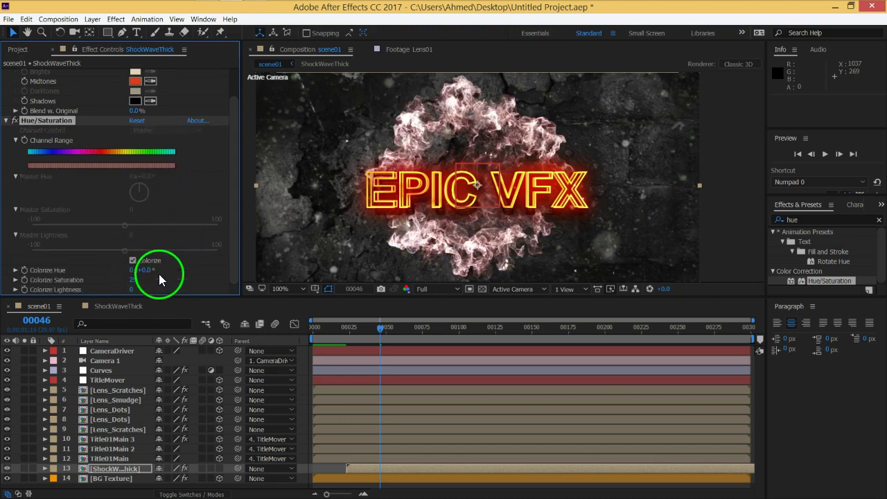
pyautogui.moveTo(144, 274)
pyautogui.mouseDown()
pyautogui.moveTo(211, 274)
pyautogui.moveTo(79, 288)
pyautogui.mouseUp()
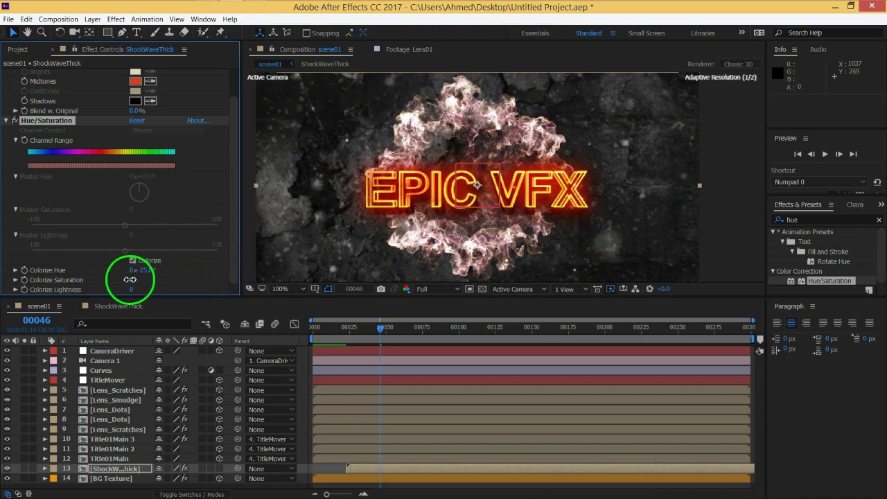
pyautogui.moveTo(135, 284); pyautogui.dragTo(233, 263)
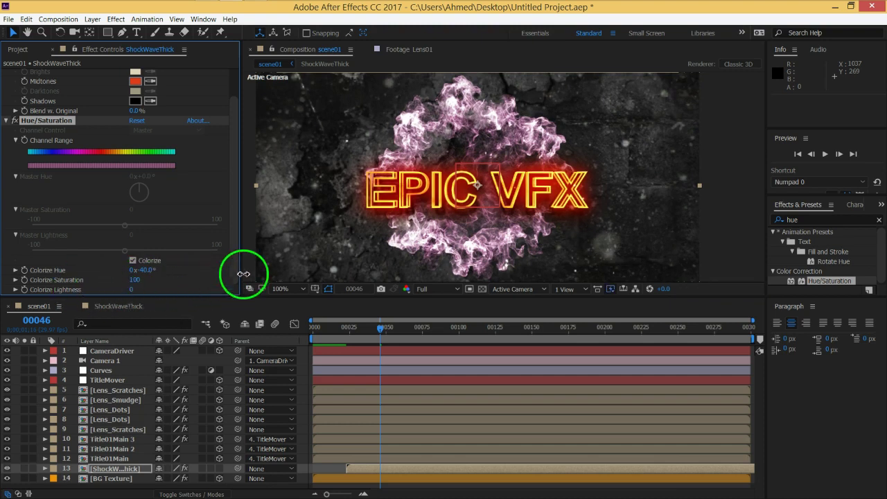
pyautogui.moveTo(142, 270); pyautogui.dragTo(177, 272)
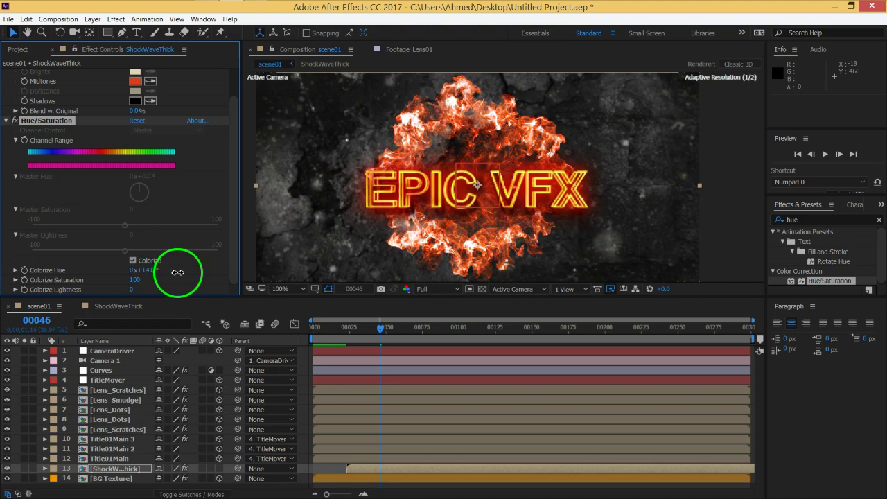
pyautogui.moveTo(134, 282)
pyautogui.mouseDown()
pyautogui.moveTo(152, 271)
pyautogui.moveTo(171, 276)
pyautogui.moveTo(158, 275)
pyautogui.mouseUp()
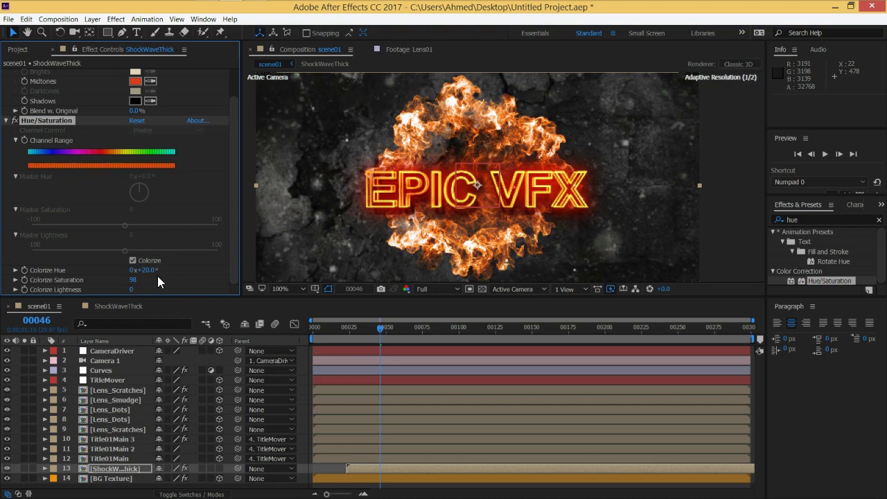
# Collapse the CC Toner settings and show the Project item list
pyautogui.scroll(2, 25, 150)
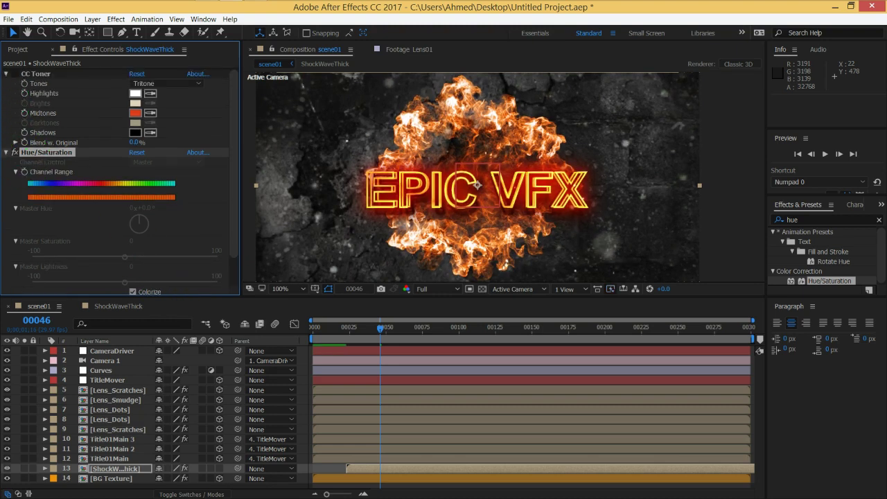
pyautogui.click(5, 74)
pyautogui.click(15, 51)
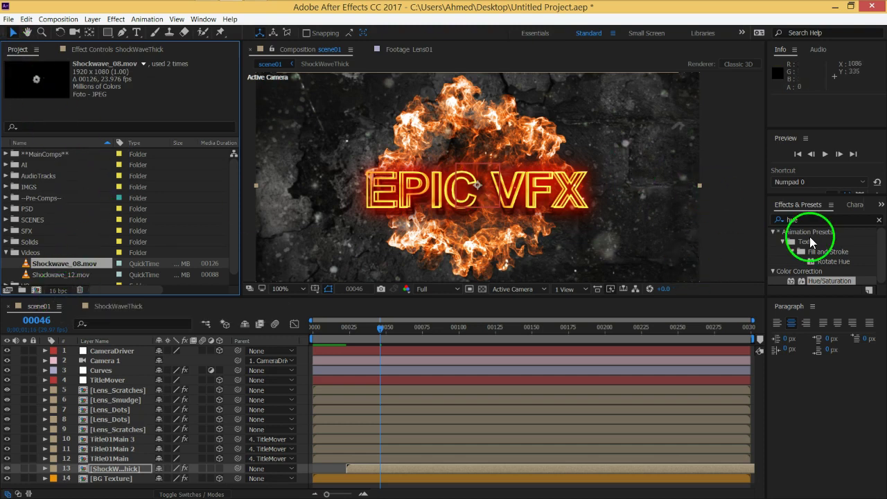
pyautogui.click(799, 219)
# Search for 'glow' and apply the Glow effect to ShockWaveThick
pyautogui.doubleClick(799, 219)
pyautogui.write('glow')
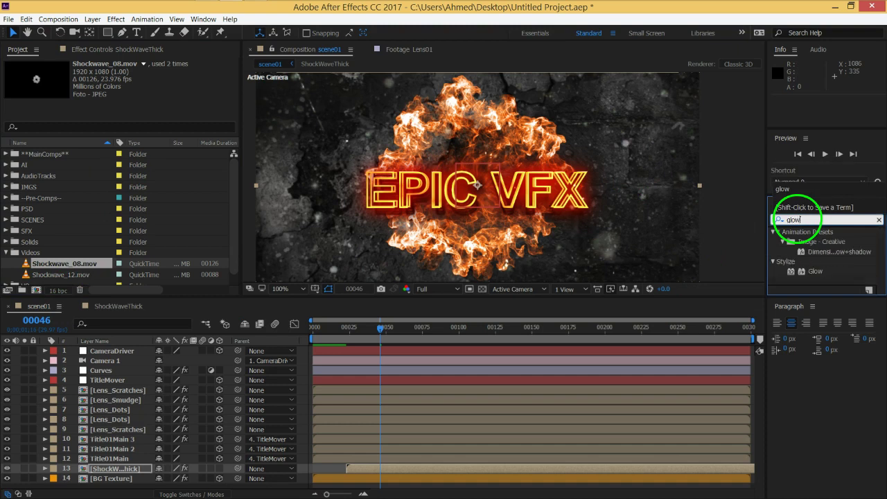
pyautogui.click(818, 274)
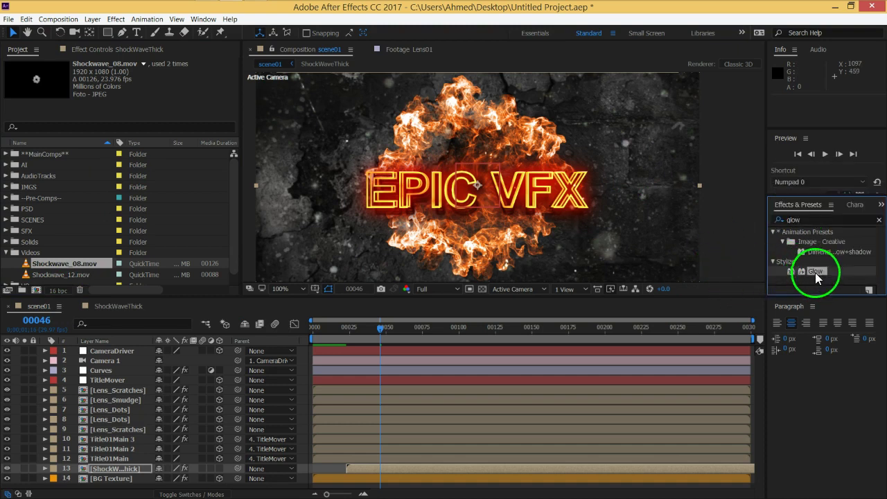
pyautogui.doubleClick(815, 272)
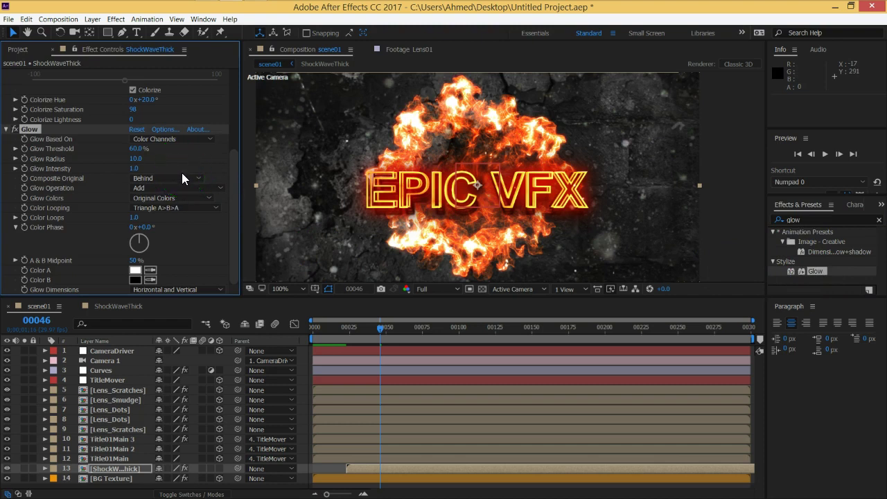
# Set Glow Threshold to 29.4% and Glow Radius to 187
pyautogui.click(50, 153)
pyautogui.moveTo(138, 156); pyautogui.dragTo(111, 149)
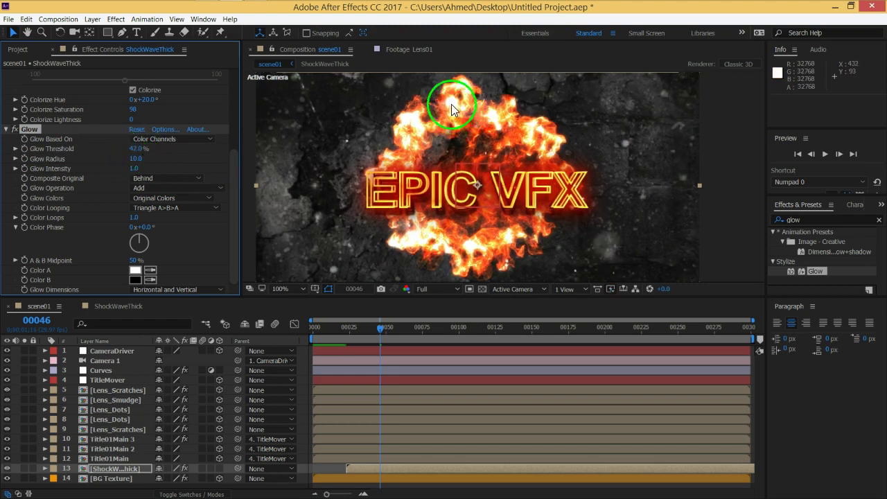
pyautogui.moveTo(138, 149)
pyautogui.mouseDown()
pyautogui.moveTo(290, 158)
pyautogui.moveTo(247, 157)
pyautogui.mouseUp()
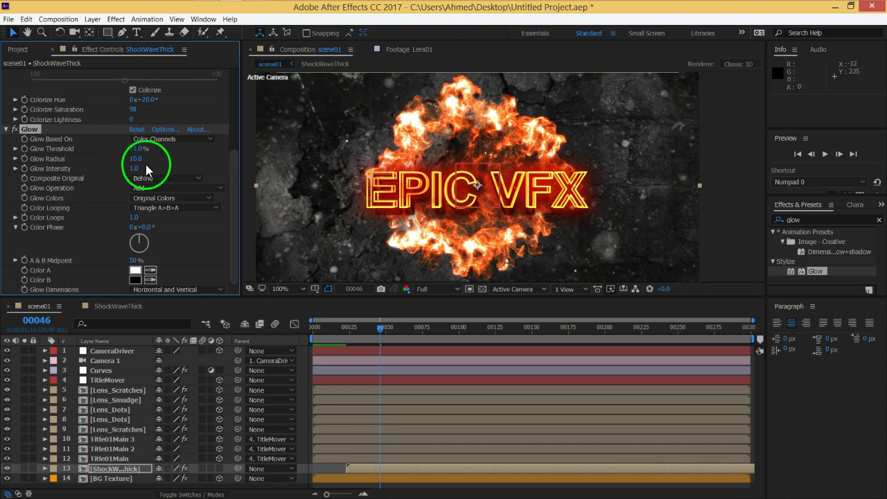
pyautogui.moveTo(136, 158); pyautogui.dragTo(238, 163)
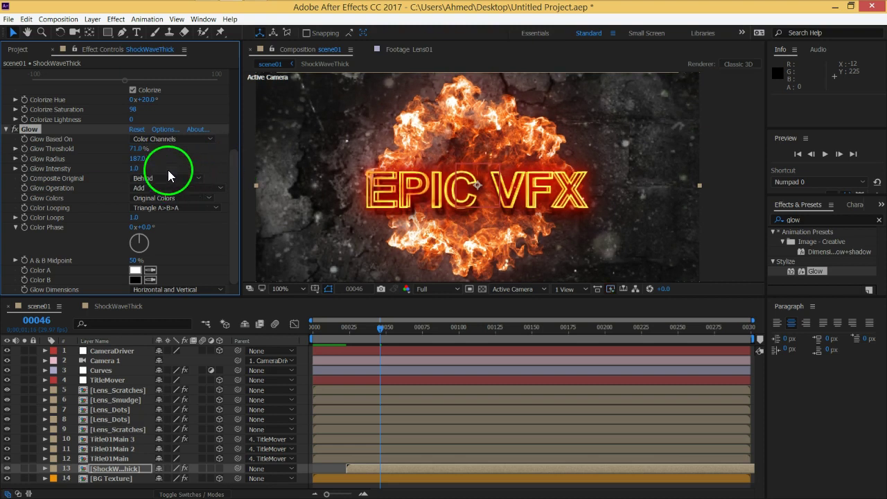
pyautogui.moveTo(138, 149); pyautogui.dragTo(83, 158)
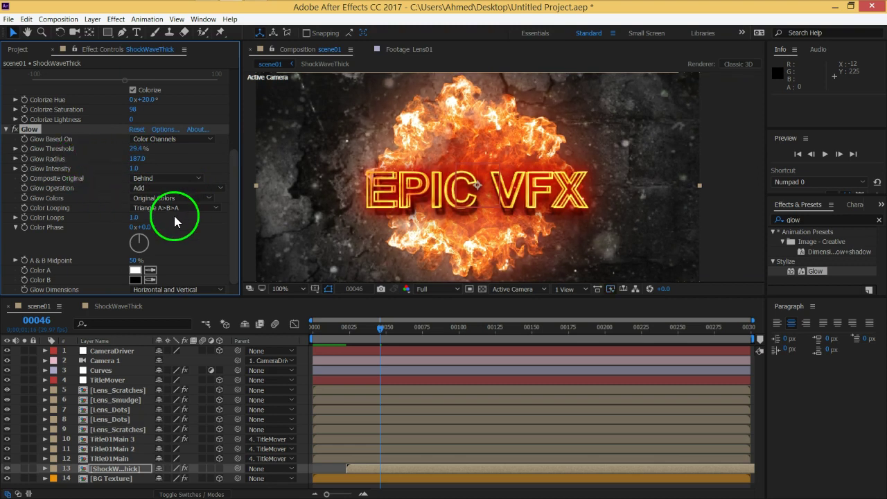
pyautogui.scroll(2, 181, 182)
pyautogui.scroll(3, 187, 163)
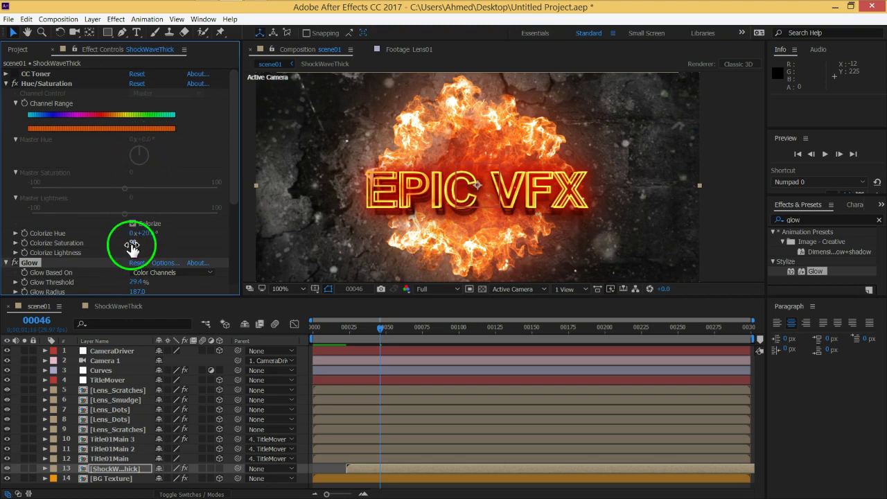
# Adjust the Colorize hue to +21° and saturation to 100
pyautogui.click(133, 223)
pyautogui.moveTo(194, 239); pyautogui.dragTo(149, 237)
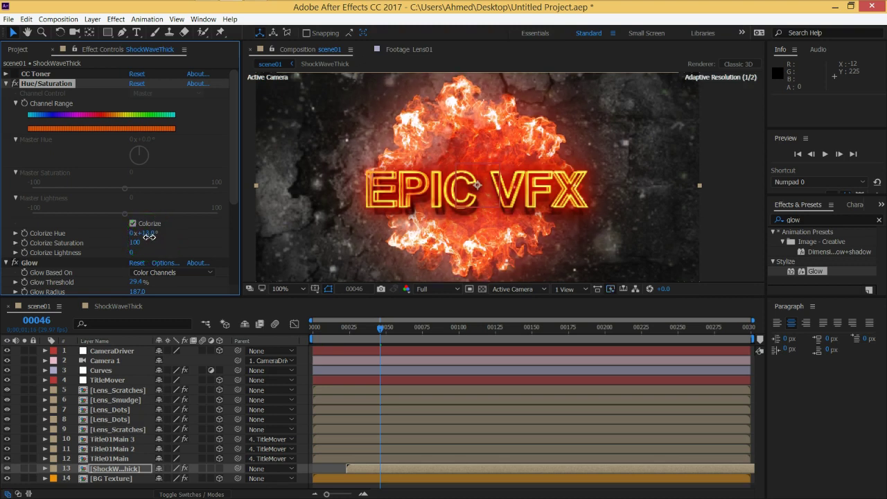
pyautogui.moveTo(149, 236)
pyautogui.mouseDown()
pyautogui.moveTo(159, 239)
pyautogui.moveTo(138, 235)
pyautogui.moveTo(168, 238)
pyautogui.moveTo(159, 238)
pyautogui.mouseUp()
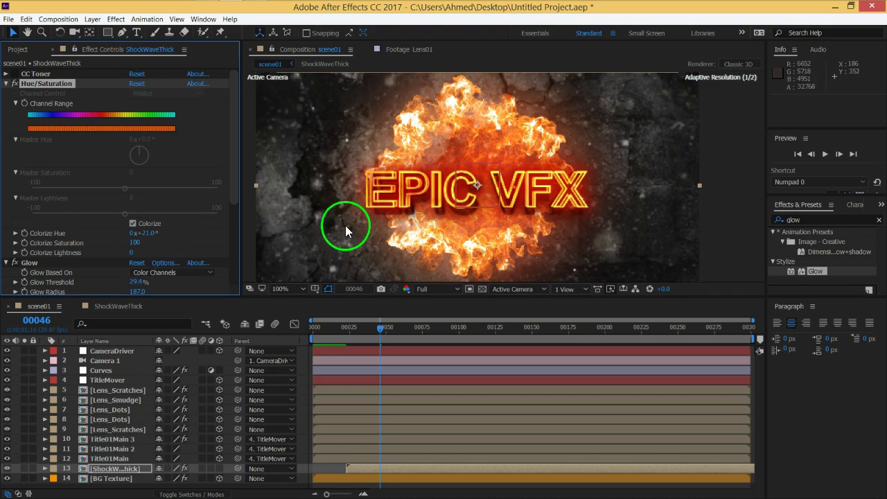
# Inspect the Curves, TitleMover and CameraDriver layers' settings
pyautogui.click(109, 373)
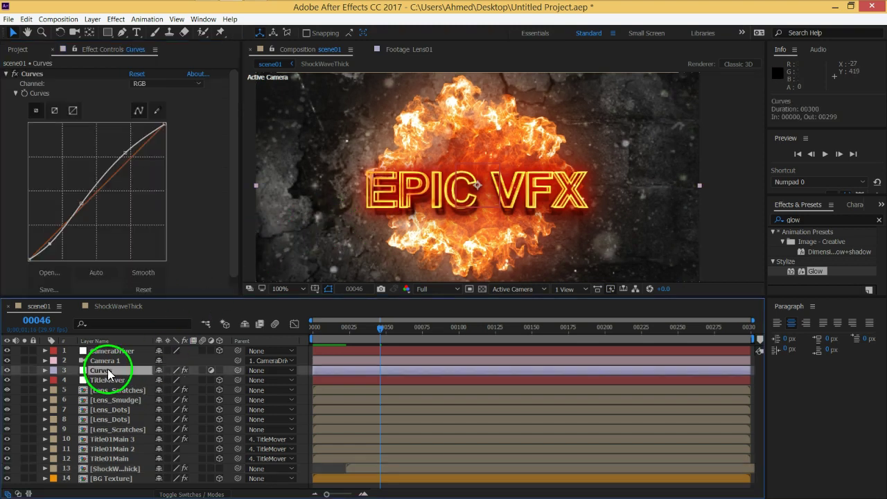
pyautogui.click(143, 273)
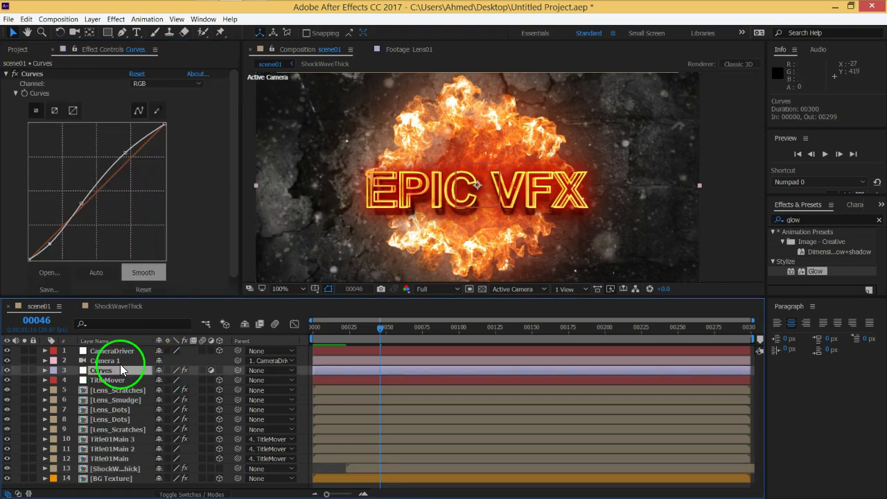
pyautogui.click(111, 380)
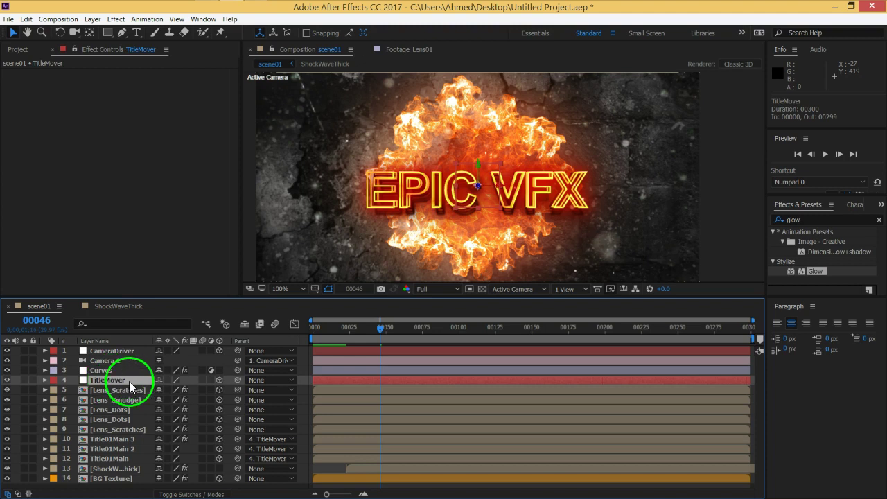
pyautogui.click(111, 370)
pyautogui.click(113, 351)
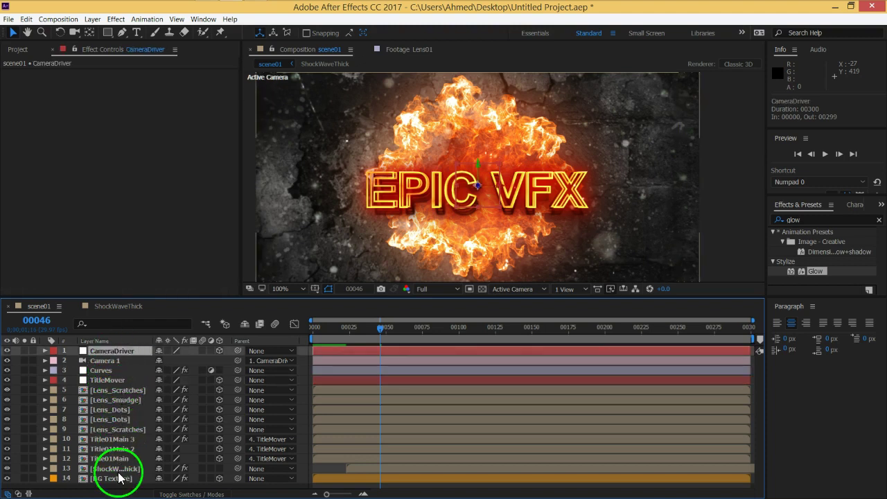
# Set the ShockWaveThick Glow Operation to Screen
pyautogui.click(117, 469)
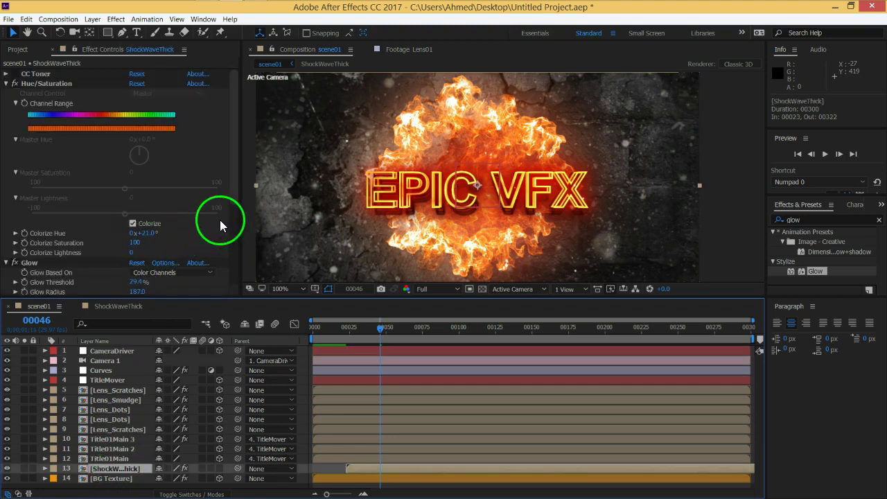
pyautogui.scroll(-4, 220, 220)
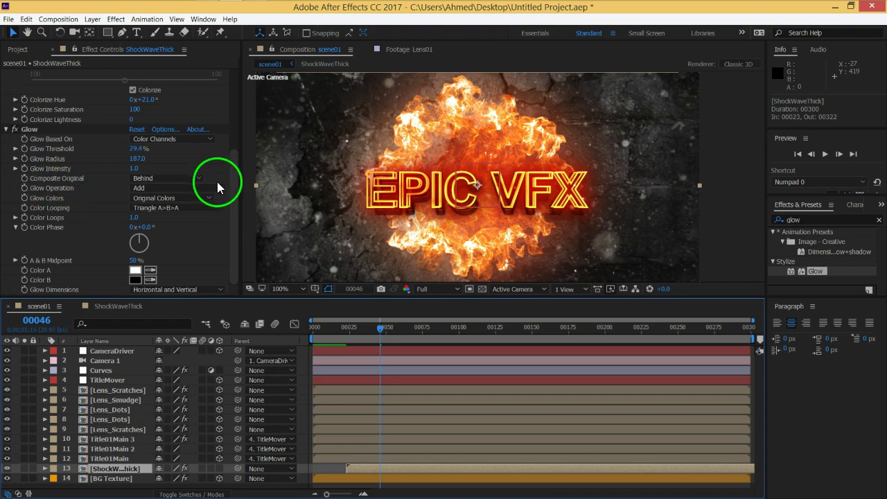
pyautogui.click(217, 188)
pyautogui.click(167, 253)
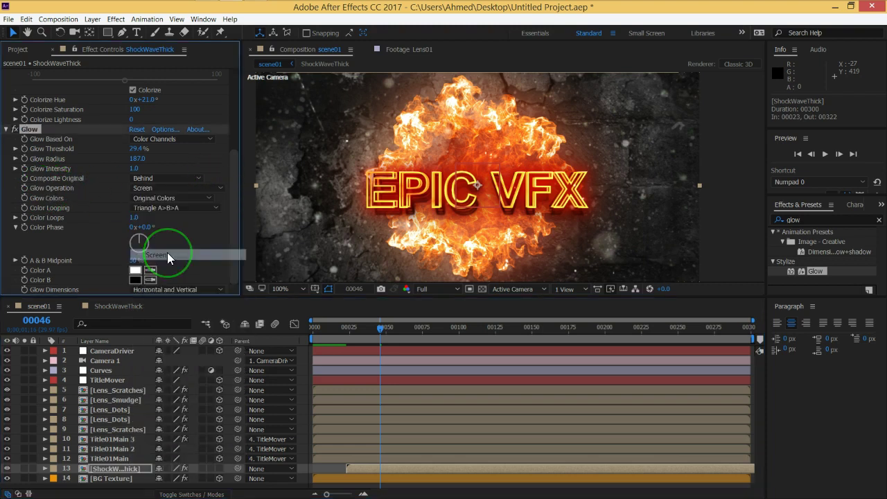
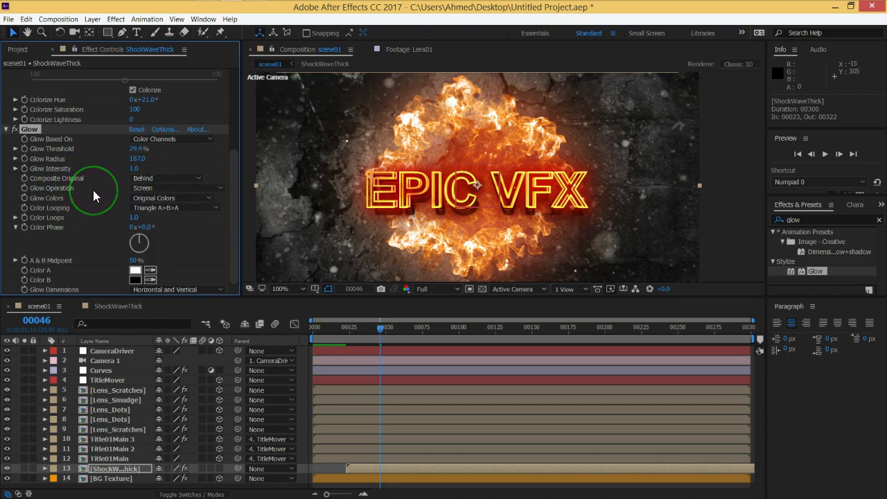
# Scrub the ShockWaveThick Glow to a 286 radius and a 39.6% threshold
pyautogui.moveTo(136, 159)
pyautogui.mouseDown()
pyautogui.moveTo(122, 161)
pyautogui.moveTo(198, 160)
pyautogui.mouseUp()
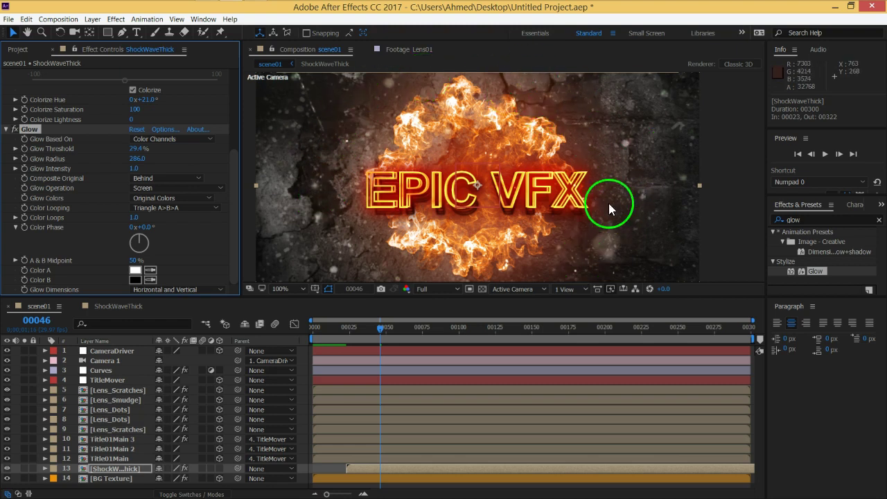
pyautogui.moveTo(134, 149)
pyautogui.mouseDown()
pyautogui.moveTo(150, 152)
pyautogui.moveTo(147, 159)
pyautogui.mouseUp()
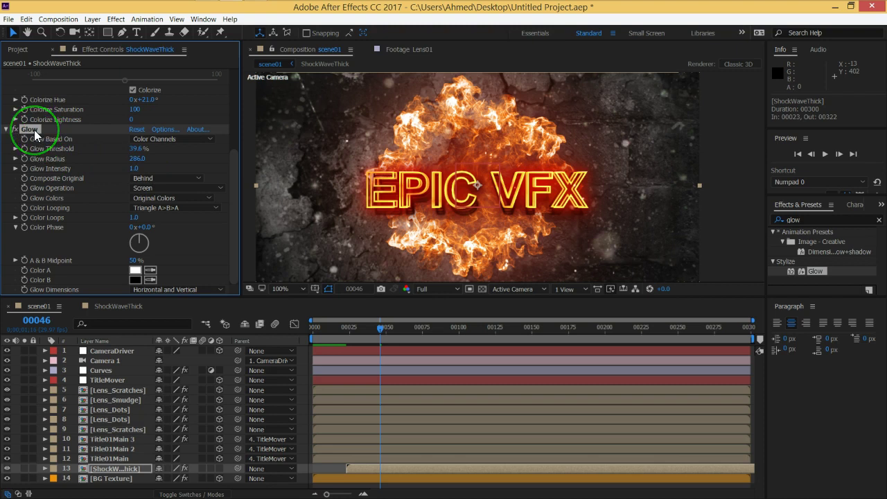
# Duplicate the Glow as Glow 2 with radius 100 and threshold 41.6%
pyautogui.hotkey('ctrl', 'd')
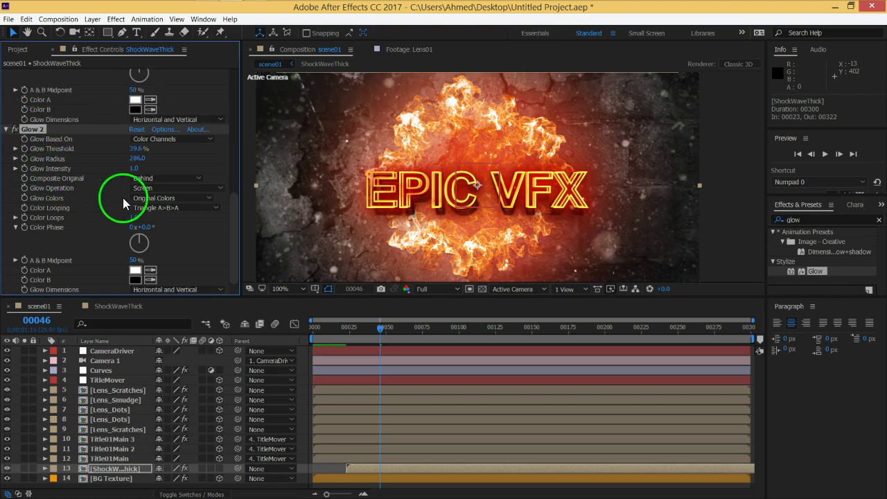
pyautogui.moveTo(151, 160); pyautogui.dragTo(49, 169)
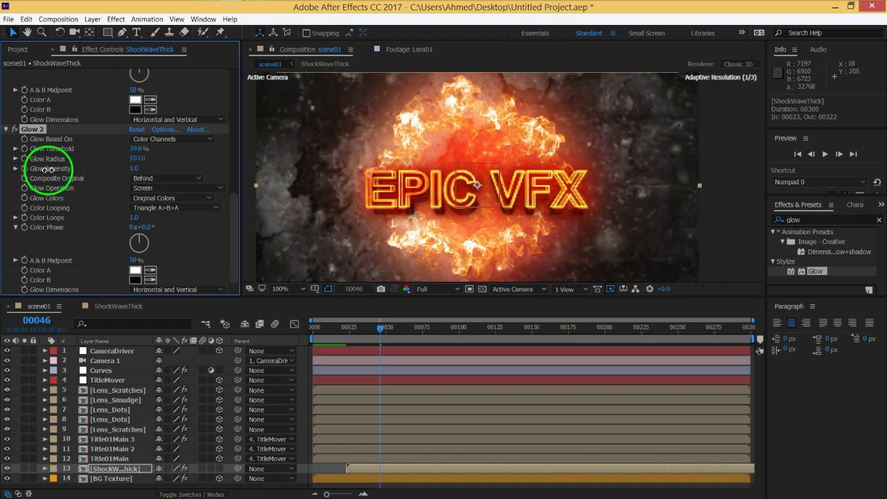
pyautogui.click(410, 138)
pyautogui.moveTo(137, 149)
pyautogui.mouseDown()
pyautogui.moveTo(119, 152)
pyautogui.moveTo(160, 153)
pyautogui.moveTo(150, 155)
pyautogui.mouseUp()
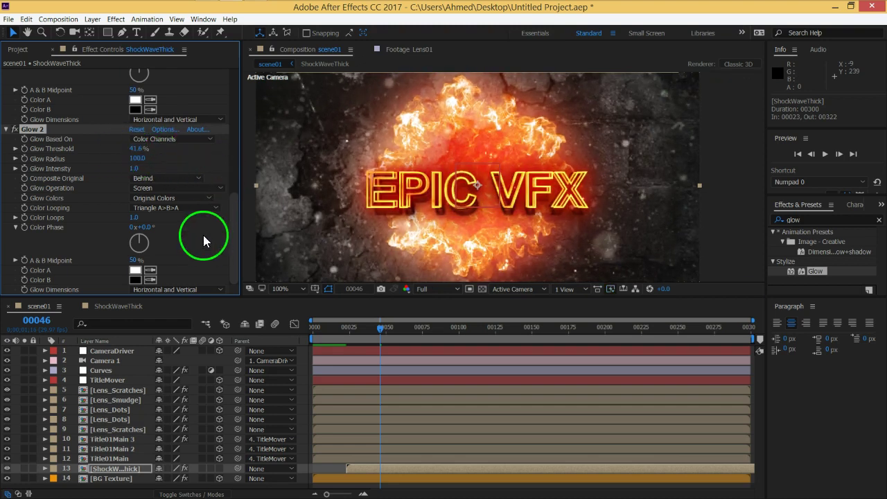
# Raise the first Glow's threshold to 76.9%
pyautogui.scroll(2, 204, 234)
pyautogui.scroll(3, 204, 235)
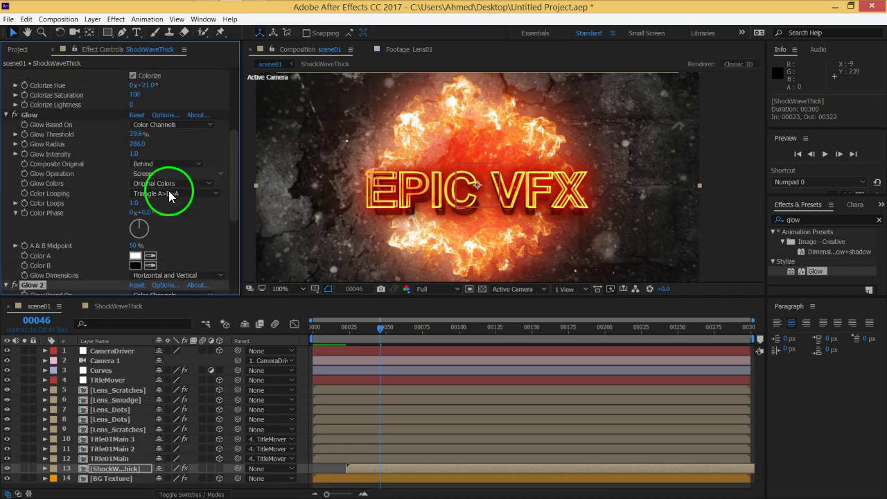
pyautogui.scroll(-2, 192, 236)
pyautogui.scroll(3, 154, 175)
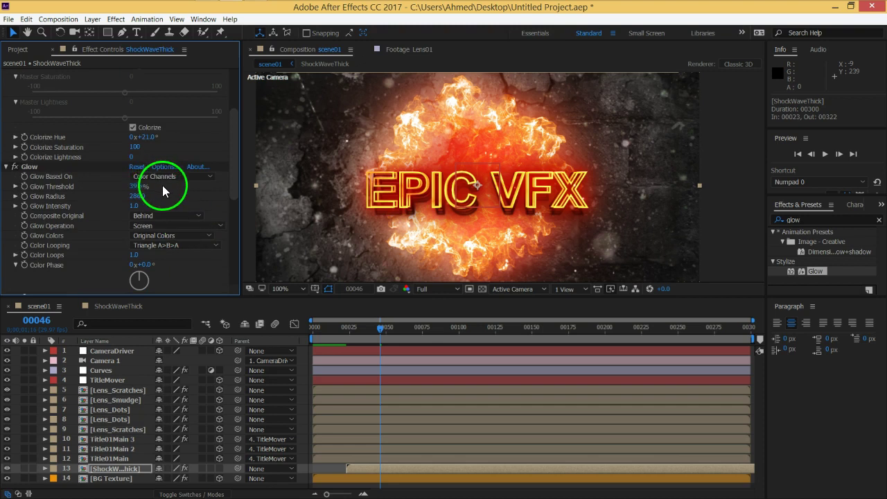
pyautogui.scroll(-4, 167, 187)
pyautogui.scroll(2, 183, 160)
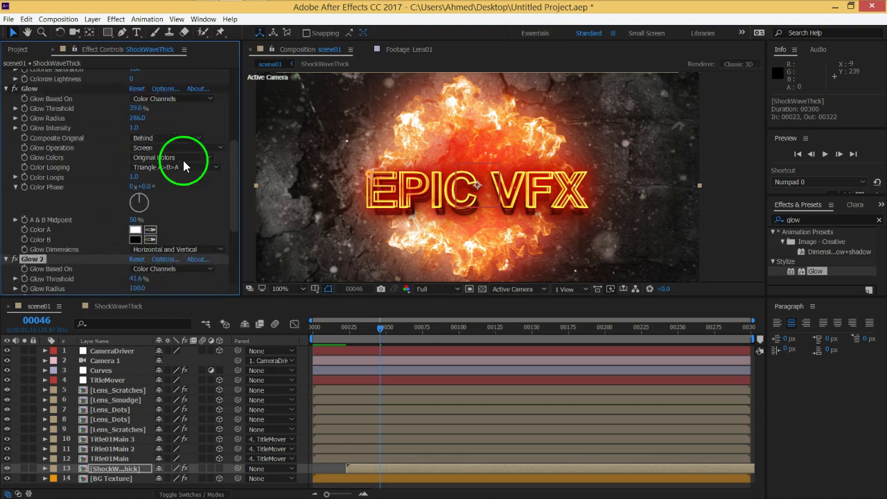
pyautogui.scroll(1, 148, 142)
pyautogui.moveTo(137, 134); pyautogui.dragTo(197, 137)
pyautogui.scroll(-2, 192, 141)
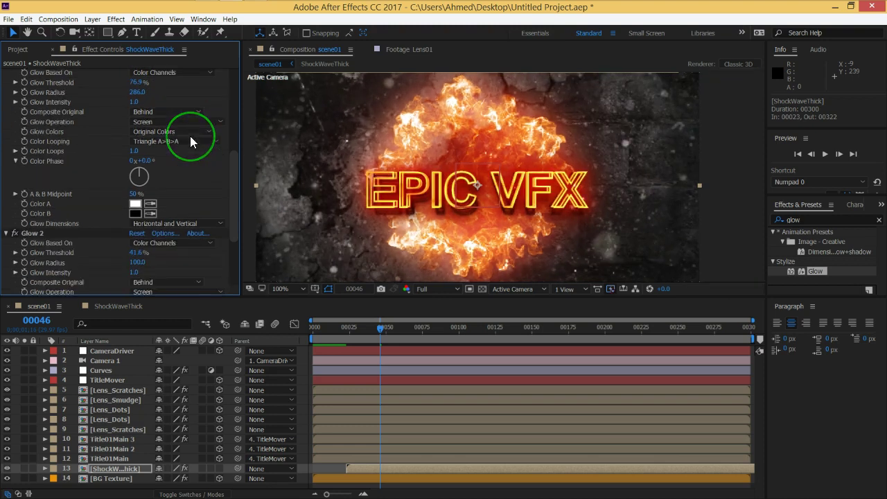
pyautogui.click(268, 192)
pyautogui.click(482, 199)
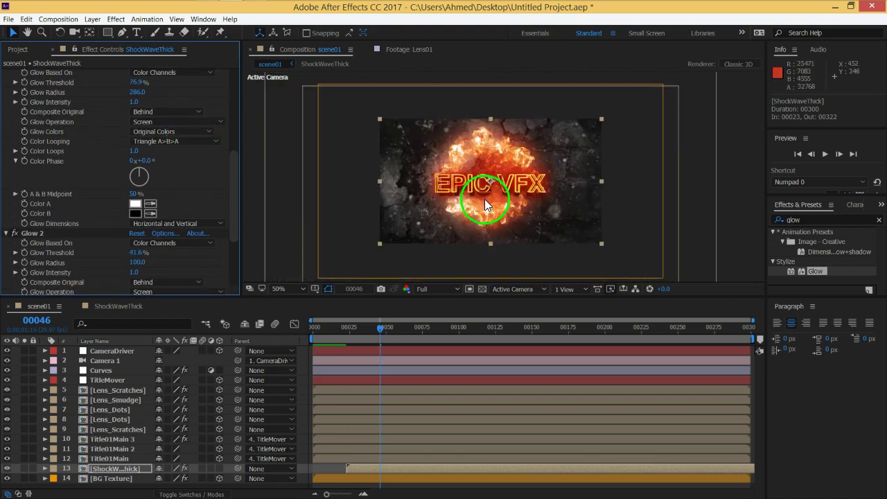
pyautogui.scroll(6, 192, 188)
pyautogui.scroll(2, 192, 188)
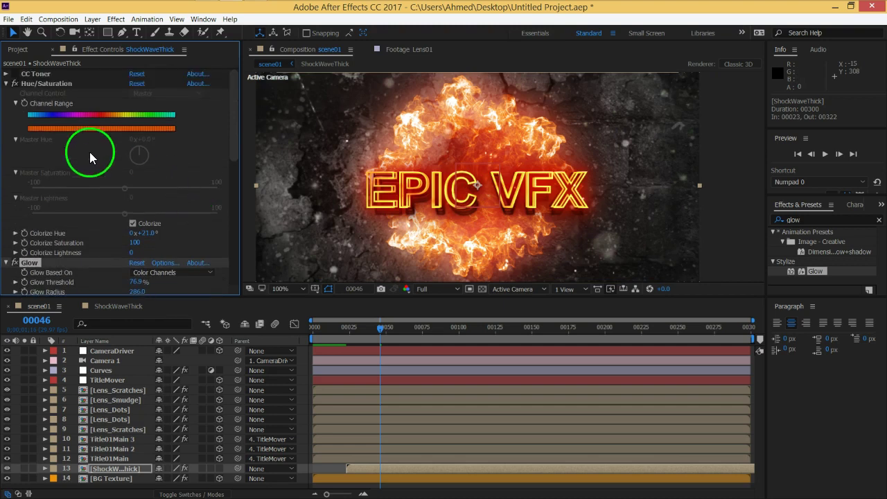
# Collapse the Hue/Saturation, Glow and Glow 2 effects on ShockWaveThick
pyautogui.click(7, 84)
pyautogui.click(7, 93)
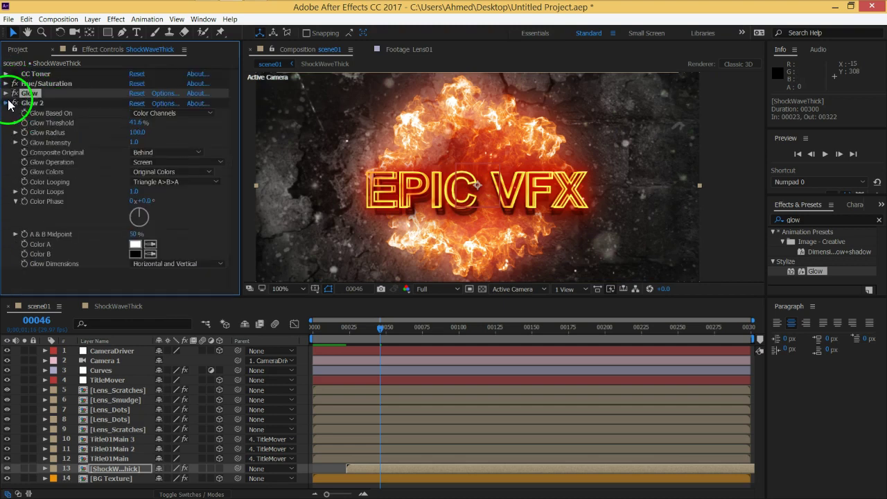
pyautogui.click(7, 103)
pyautogui.click(122, 472)
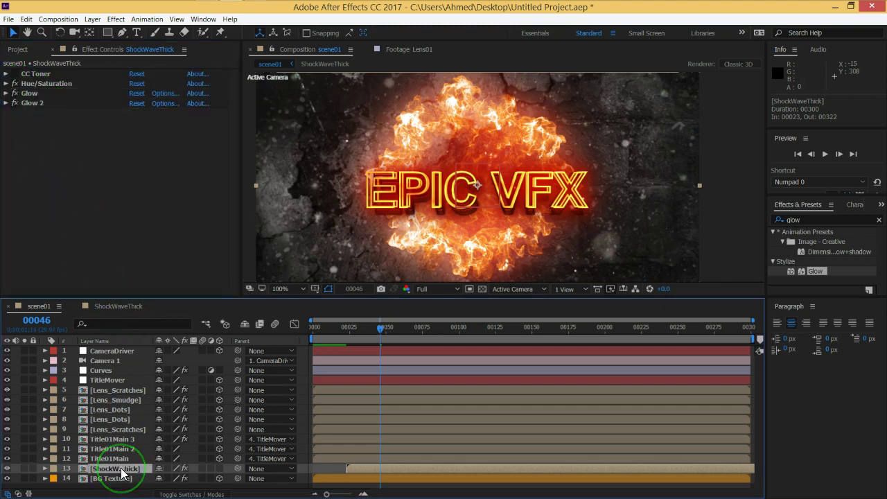
# Search 'curv' in Effects & Presets and apply Curves to ShockWaveThick
pyautogui.click(810, 219)
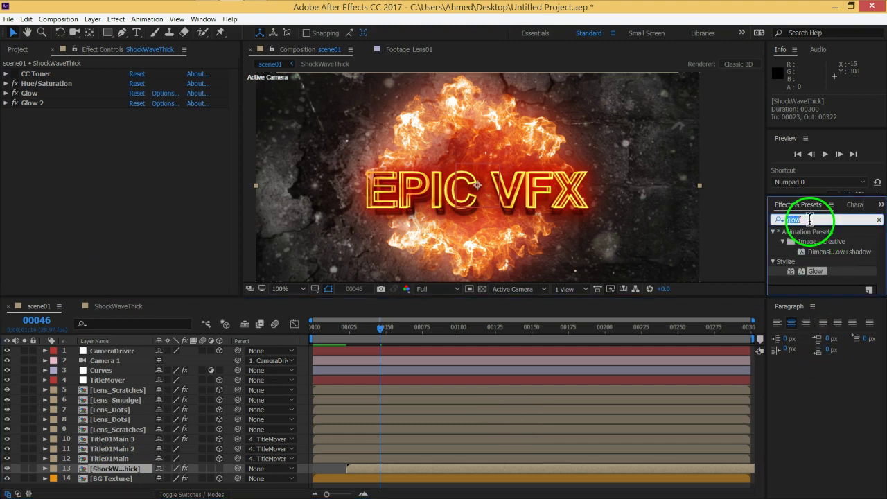
pyautogui.write('curv')
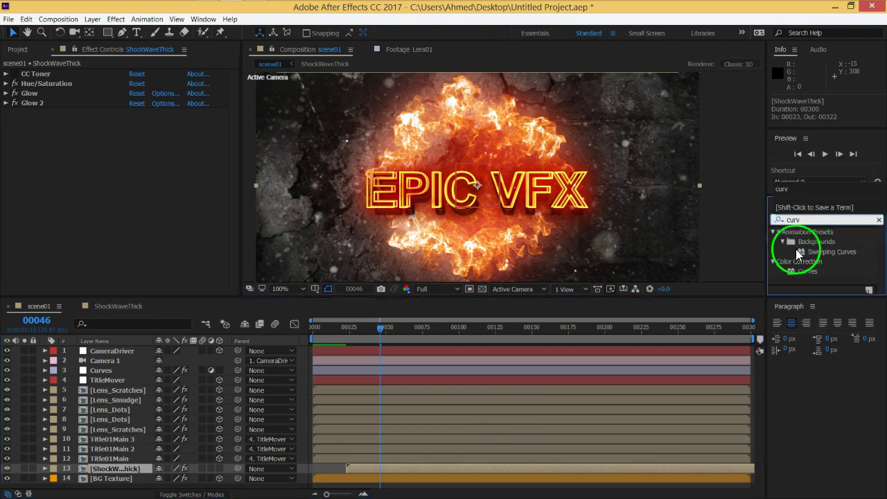
pyautogui.doubleClick(807, 272)
# Bend the Curves graph into a contrast S-curve with deeper shadows
pyautogui.moveTo(81, 232); pyautogui.dragTo(64, 242)
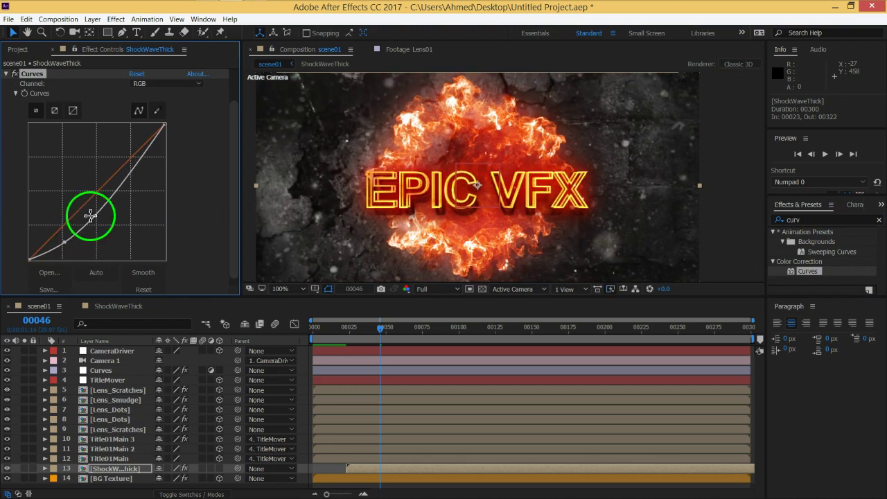
pyautogui.moveTo(122, 184); pyautogui.dragTo(115, 176)
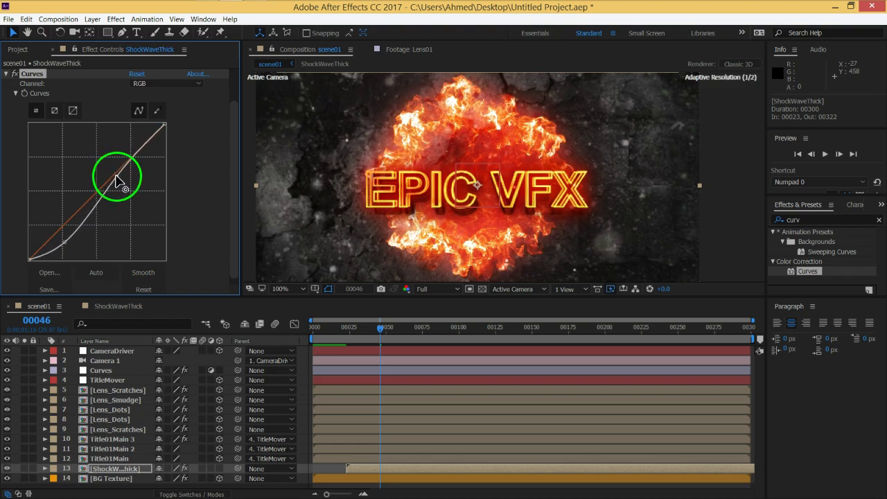
pyautogui.moveTo(381, 333)
pyautogui.mouseDown()
pyautogui.moveTo(458, 335)
pyautogui.moveTo(303, 334)
pyautogui.moveTo(423, 334)
pyautogui.moveTo(389, 338)
pyautogui.mouseUp()
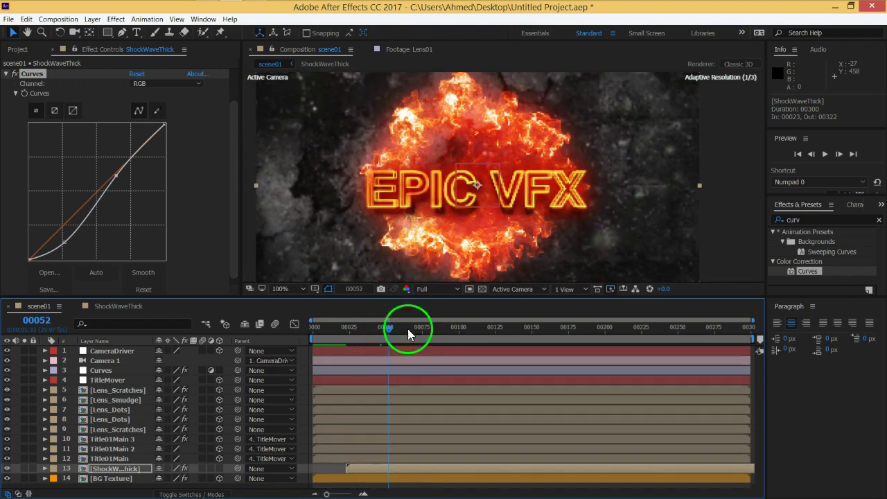
pyautogui.click(483, 217)
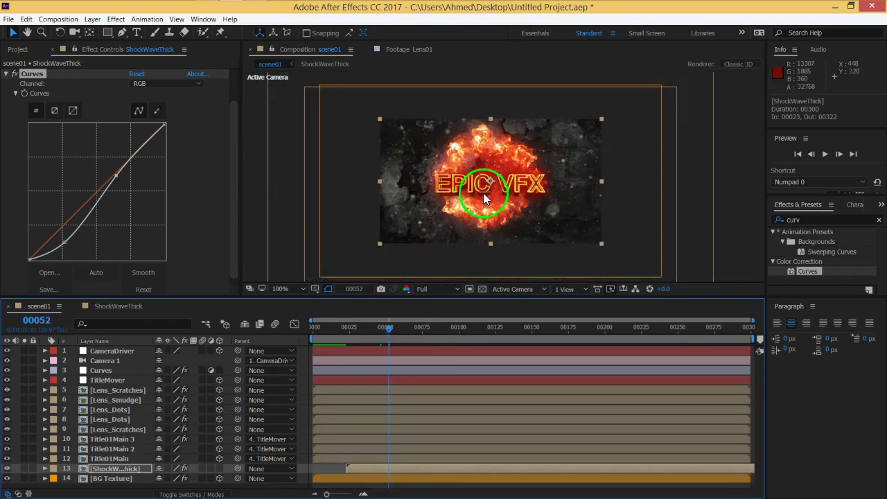
pyautogui.click(418, 305)
pyautogui.click(108, 380)
pyautogui.click(104, 370)
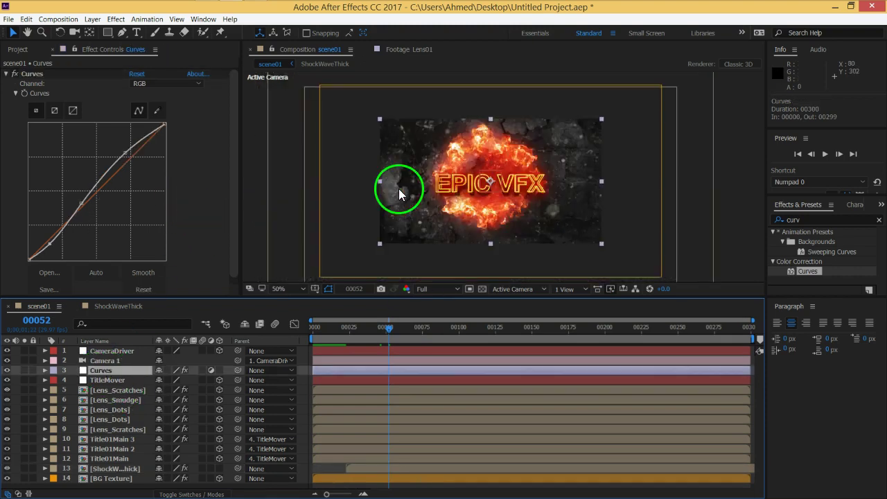
pyautogui.click(97, 424)
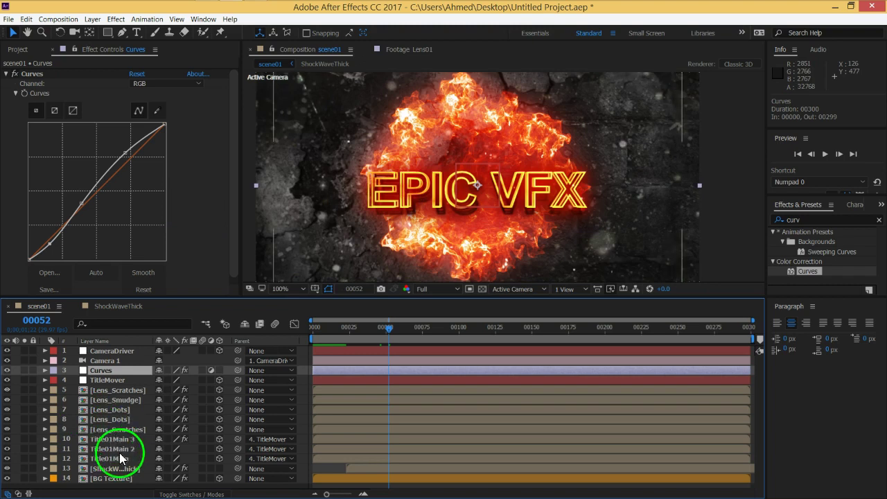
pyautogui.click(114, 431)
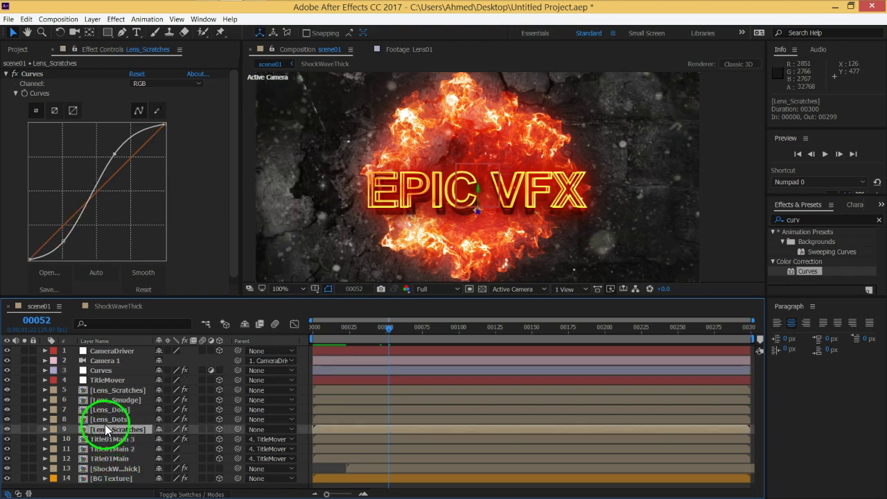
pyautogui.moveTo(114, 431); pyautogui.dragTo(104, 394)
pyautogui.click(8, 392)
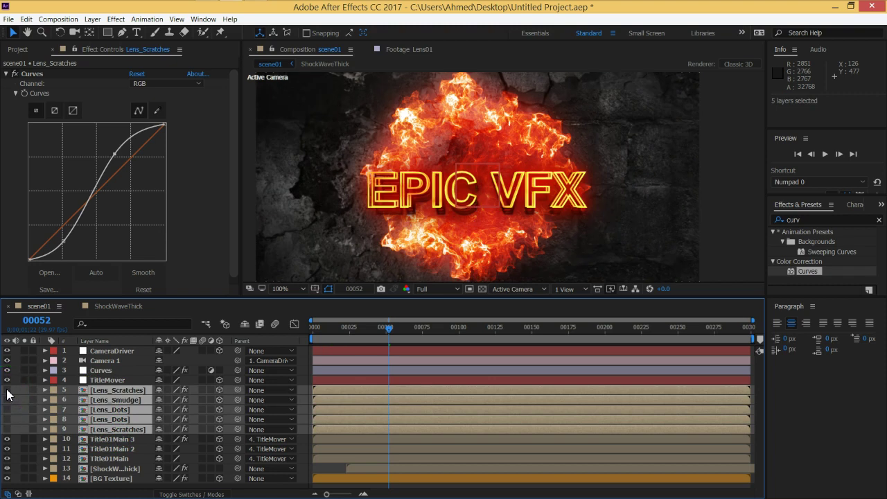
pyautogui.click(8, 391)
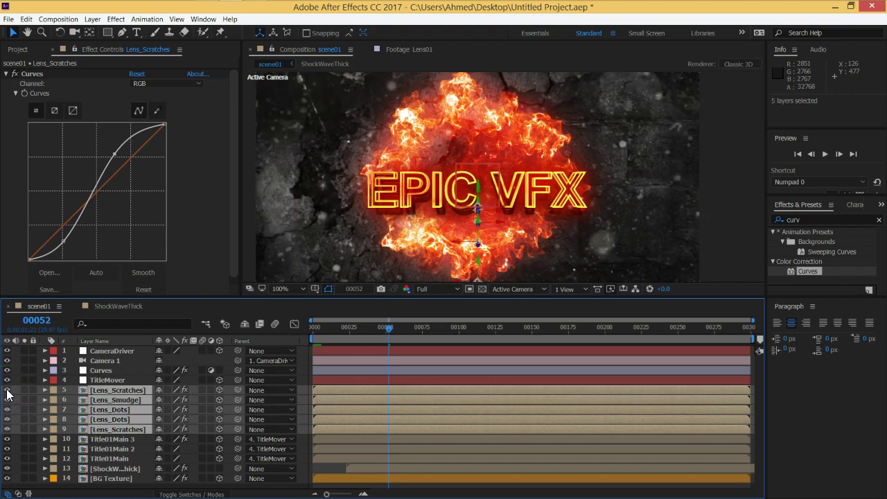
pyautogui.click(7, 469)
pyautogui.click(120, 433)
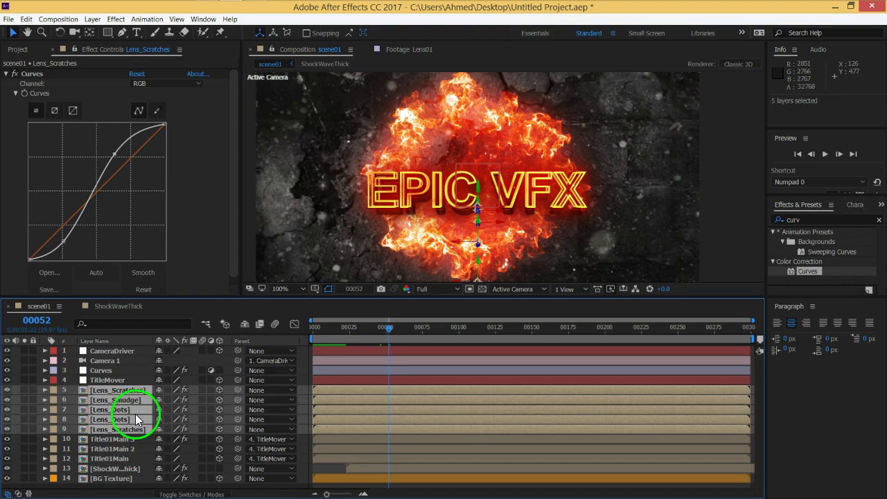
pyautogui.click(117, 372)
# Rework the Curves: raise the shadow point, darken midtones, lift the highlights
pyautogui.hotkey('ctrl', 'z')
pyautogui.hotkey('ctrl', 'shift', 'z')
pyautogui.moveTo(50, 244); pyautogui.dragTo(55, 254)
pyautogui.moveTo(128, 154); pyautogui.dragTo(123, 171)
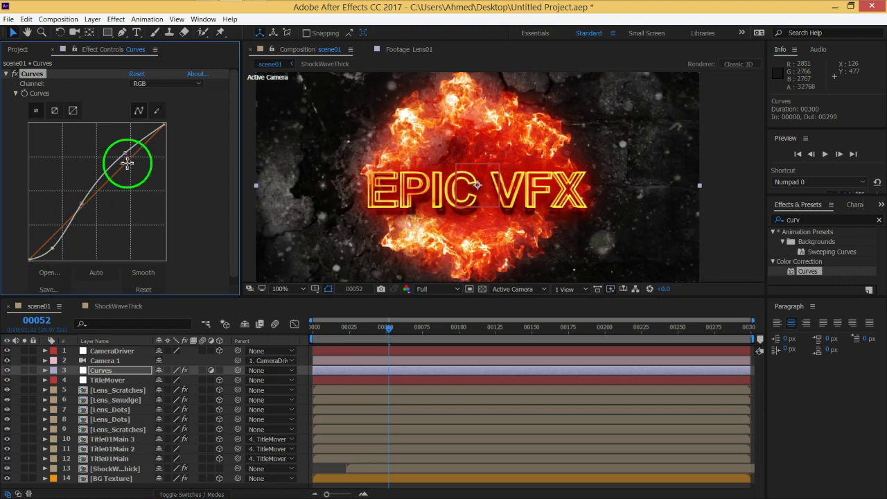
pyautogui.moveTo(83, 198); pyautogui.dragTo(89, 206)
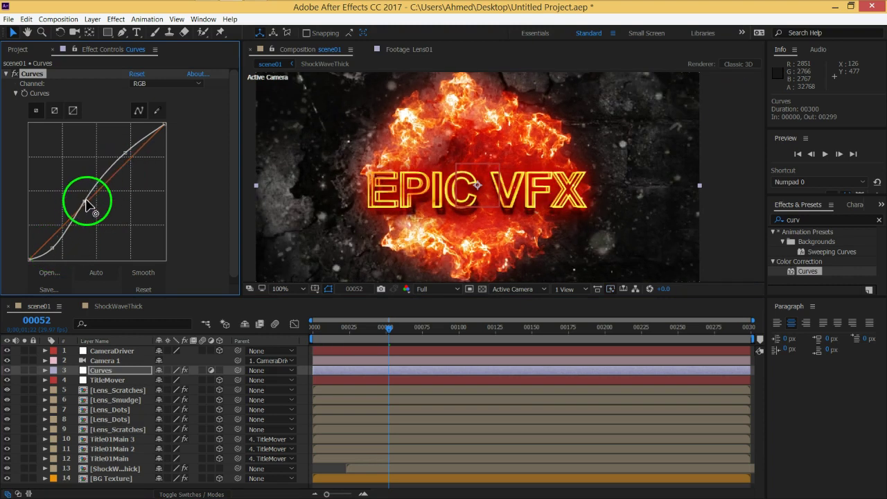
pyautogui.moveTo(127, 154); pyautogui.dragTo(124, 149)
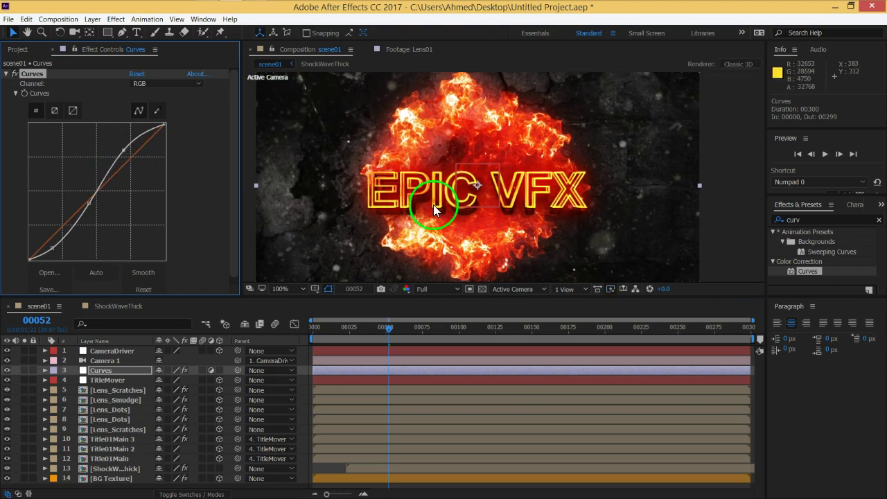
# Preview the title around frame 00047, then open the ShockWaveThick precomp
pyautogui.moveTo(390, 332); pyautogui.dragTo(481, 333)
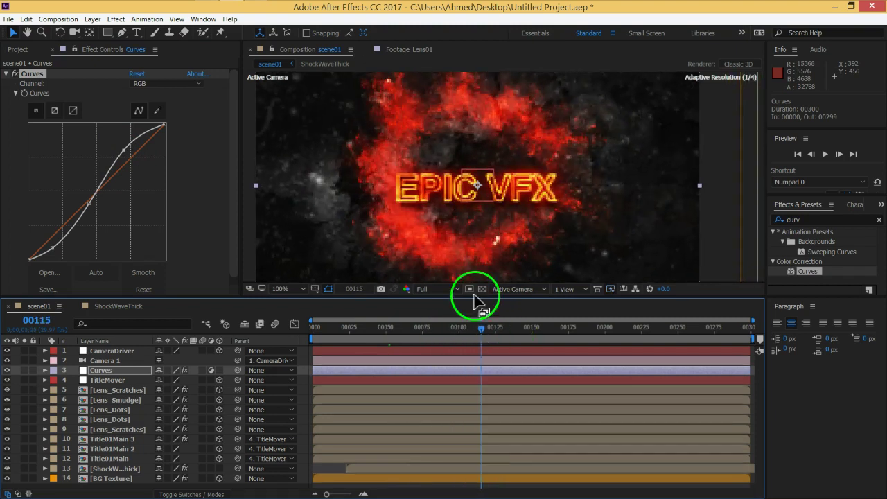
pyautogui.scroll(-1, 477, 253)
pyautogui.scroll(1, 481, 243)
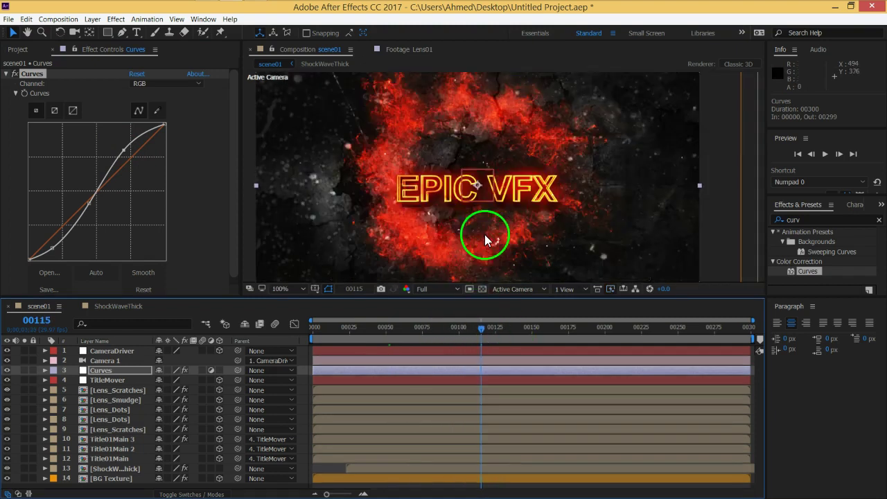
pyautogui.moveTo(458, 329); pyautogui.dragTo(383, 328)
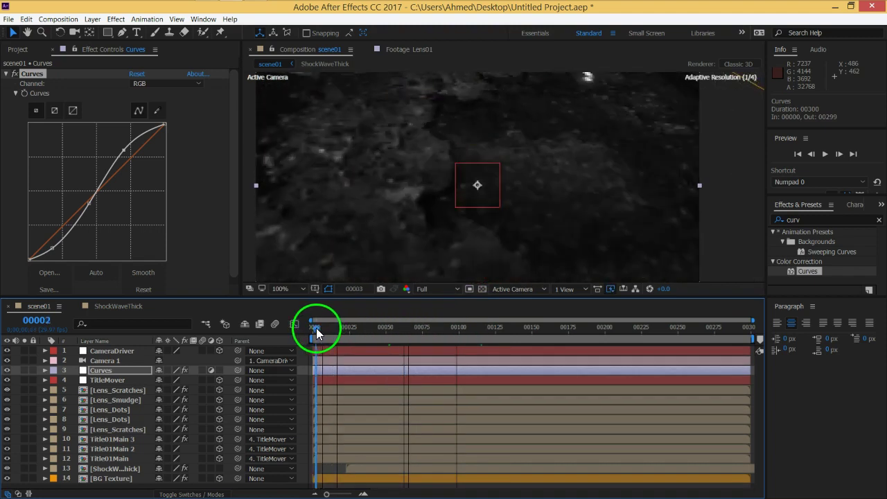
pyautogui.click(462, 199)
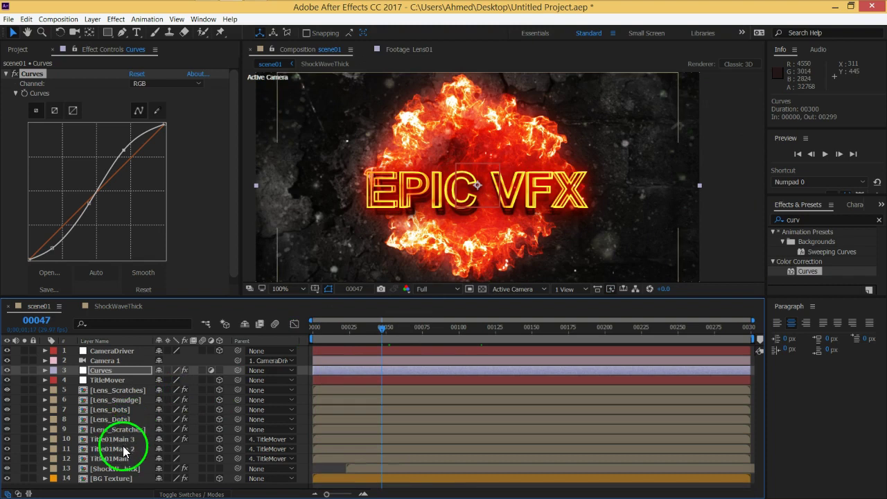
pyautogui.click(124, 308)
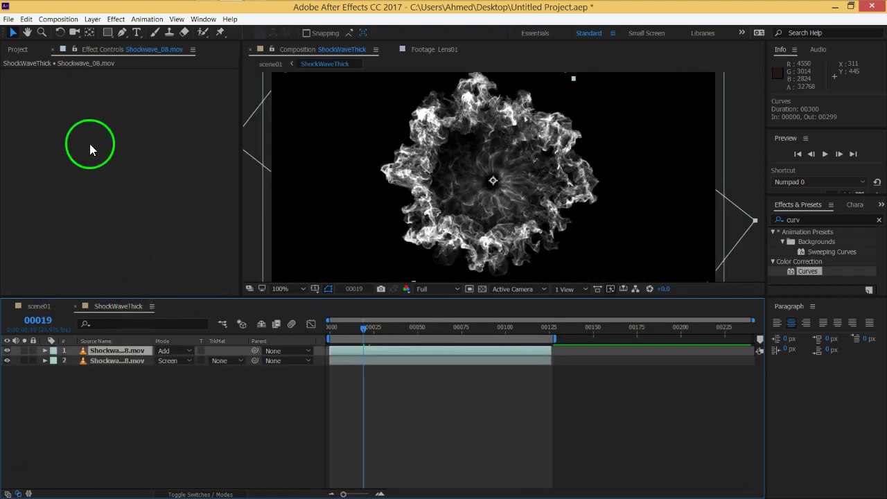
# Duplicate the ShockWaveThick composition in the Project panel as ShockWaveThick 2
pyautogui.click(21, 50)
pyautogui.click(62, 254)
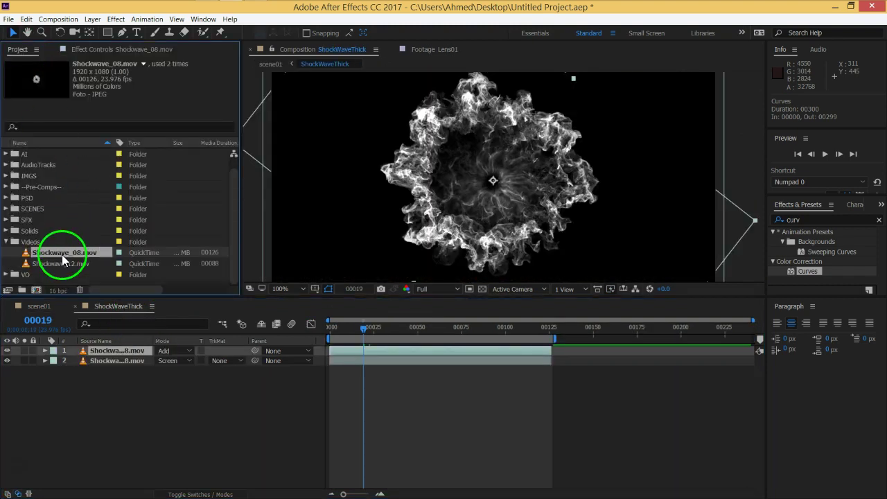
pyautogui.click(6, 210)
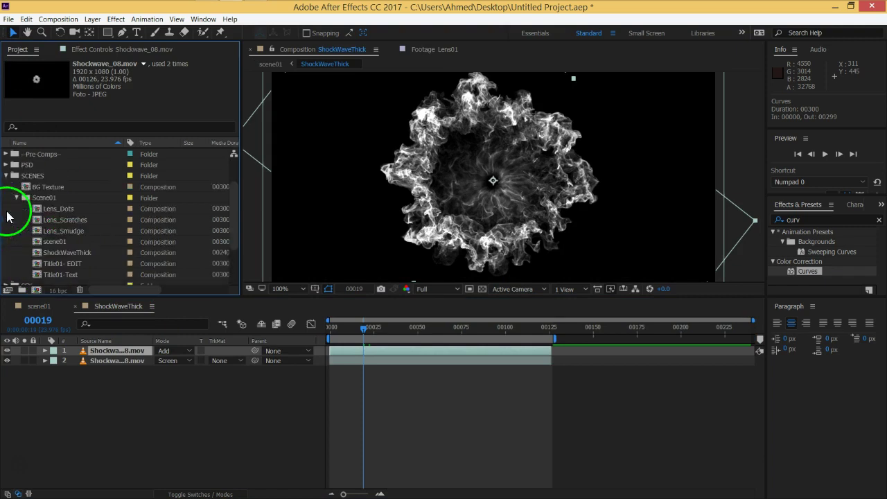
pyautogui.click(69, 253)
pyautogui.scroll(-2, 90, 243)
pyautogui.scroll(2, 76, 208)
pyautogui.hotkey('ctrl', 'd')
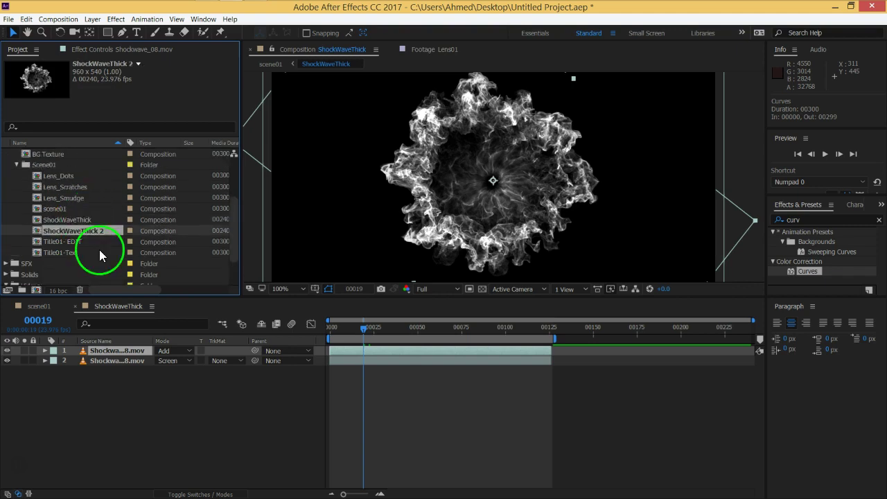
# In ShockWaveThick 2, replace both layers' footage with Shockwave_12.mov
pyautogui.doubleClick(88, 232)
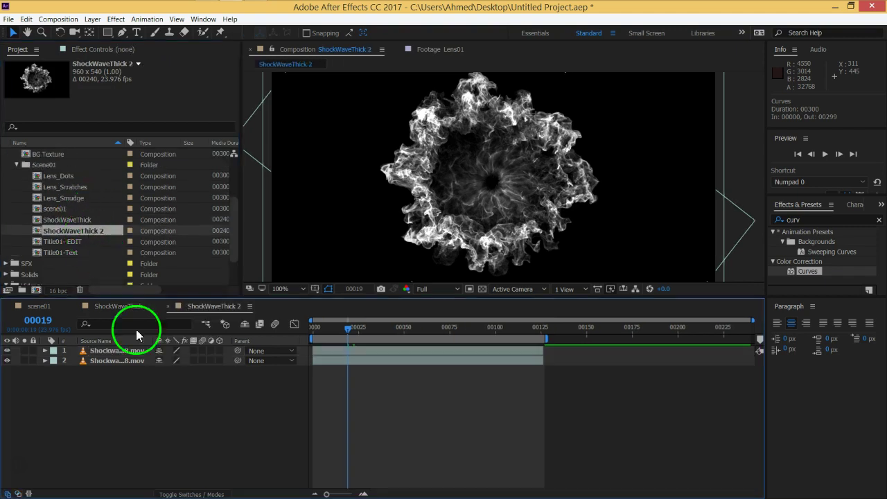
pyautogui.scroll(4, 34, 229)
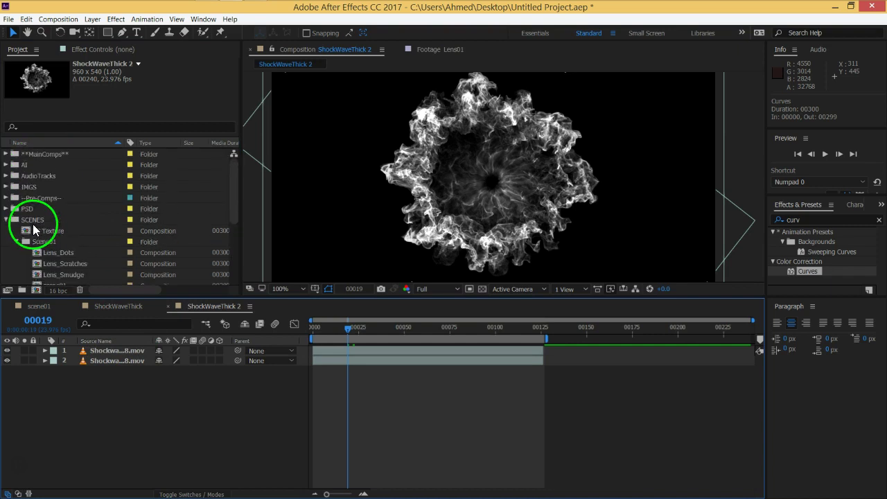
pyautogui.scroll(-3, 31, 204)
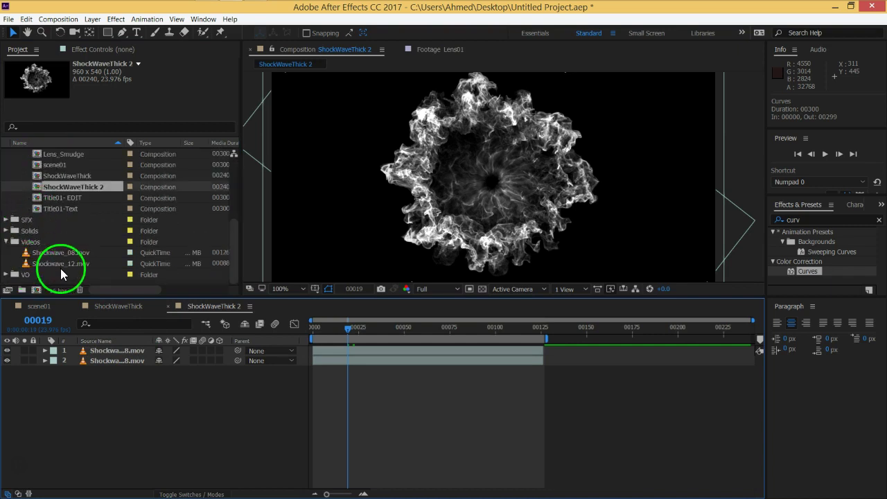
pyautogui.click(116, 350)
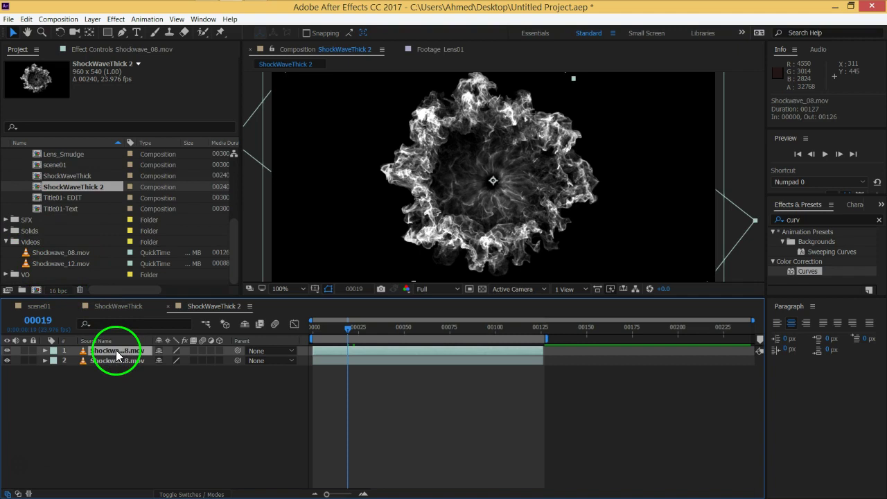
pyautogui.moveTo(348, 332); pyautogui.dragTo(264, 322)
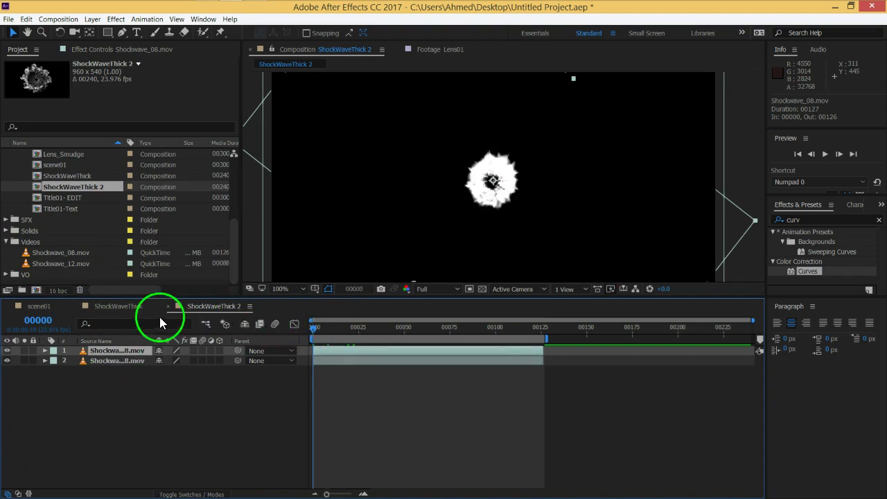
pyautogui.moveTo(75, 265); pyautogui.dragTo(137, 354)
pyautogui.click(131, 361)
pyautogui.moveTo(83, 264); pyautogui.dragTo(117, 361)
pyautogui.moveTo(314, 328); pyautogui.dragTo(382, 331)
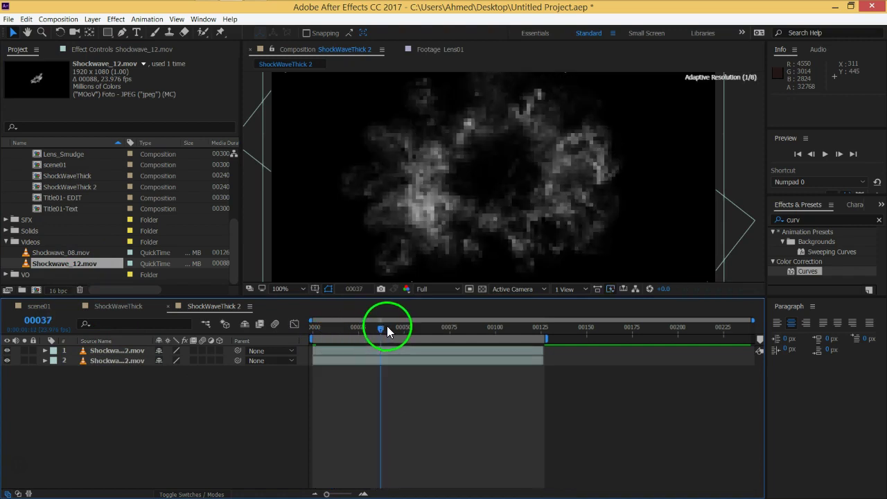
# In scene01, duplicate the ShockWaveThick layer and replace its source with ShockWaveThick 2
pyautogui.click(39, 309)
pyautogui.click(124, 469)
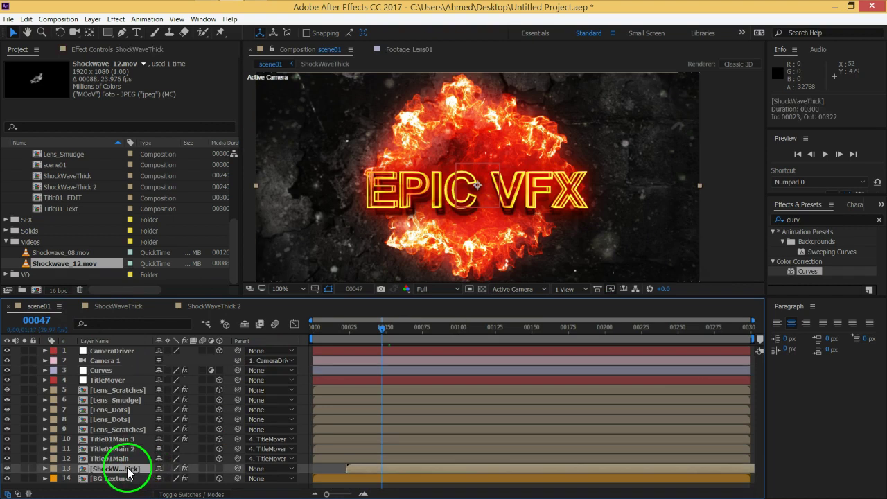
pyautogui.moveTo(383, 326); pyautogui.dragTo(355, 337)
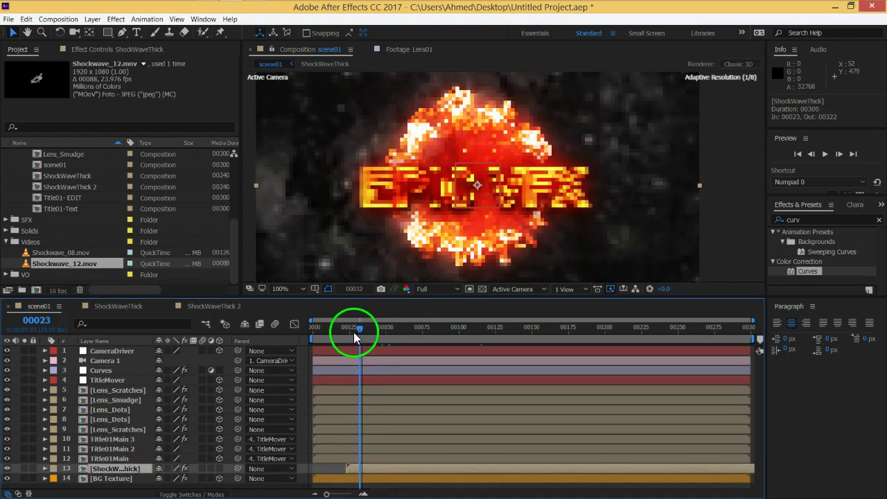
pyautogui.hotkey('ctrl', 'd')
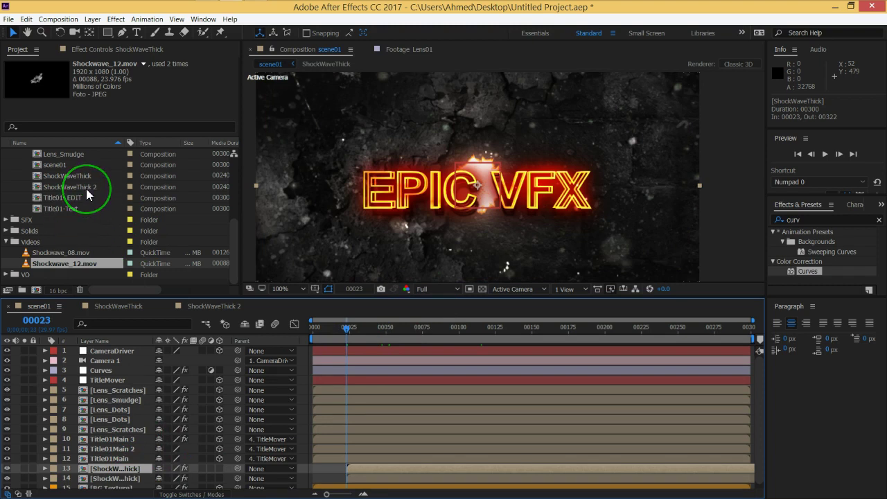
pyautogui.moveTo(88, 196)
pyautogui.mouseDown()
pyautogui.moveTo(105, 473)
pyautogui.moveTo(118, 471)
pyautogui.mouseUp()
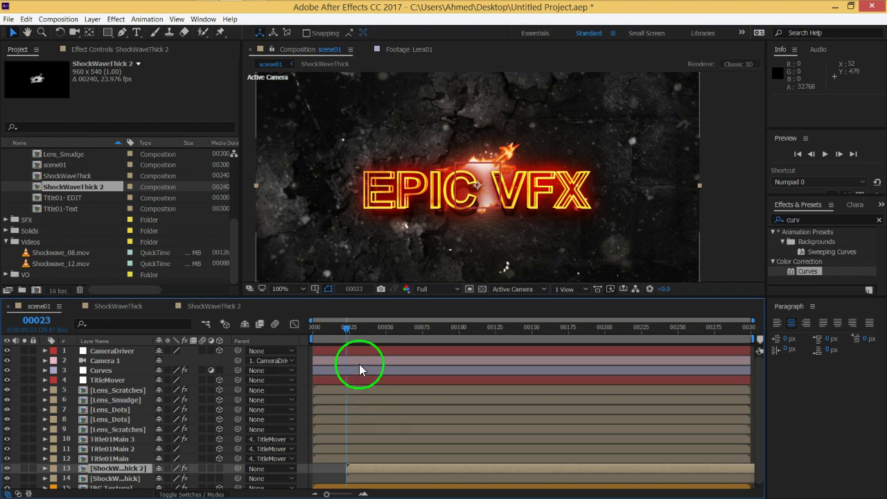
pyautogui.moveTo(343, 330); pyautogui.dragTo(424, 332)
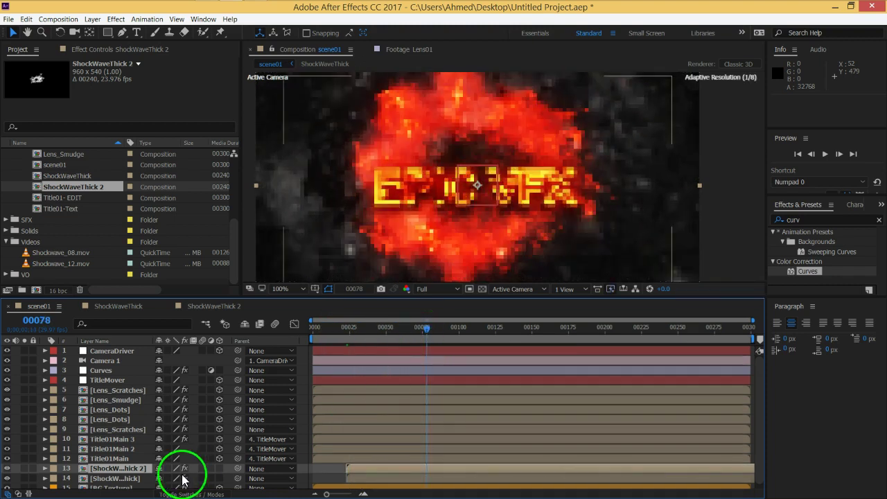
# Scale the ShockWaveThick 2 layer to 200%
pyautogui.click(135, 470)
pyautogui.scroll(-1, 134, 472)
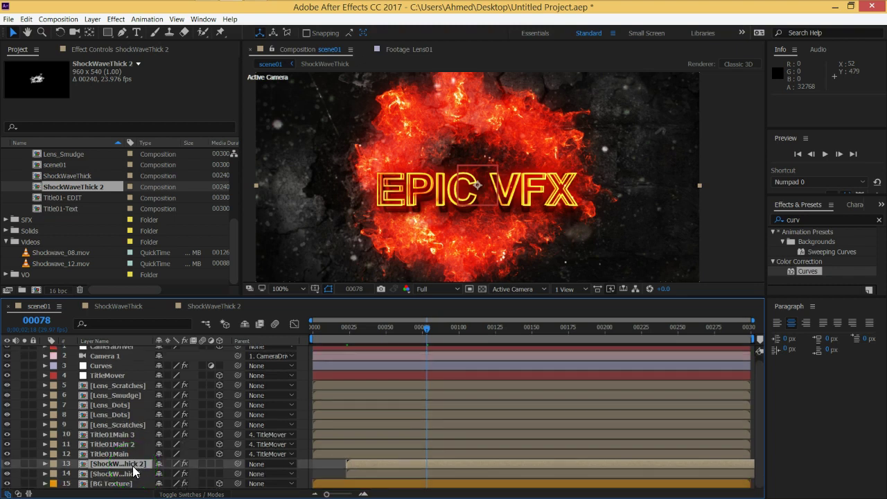
pyautogui.press('s')
pyautogui.moveTo(189, 473); pyautogui.dragTo(247, 471)
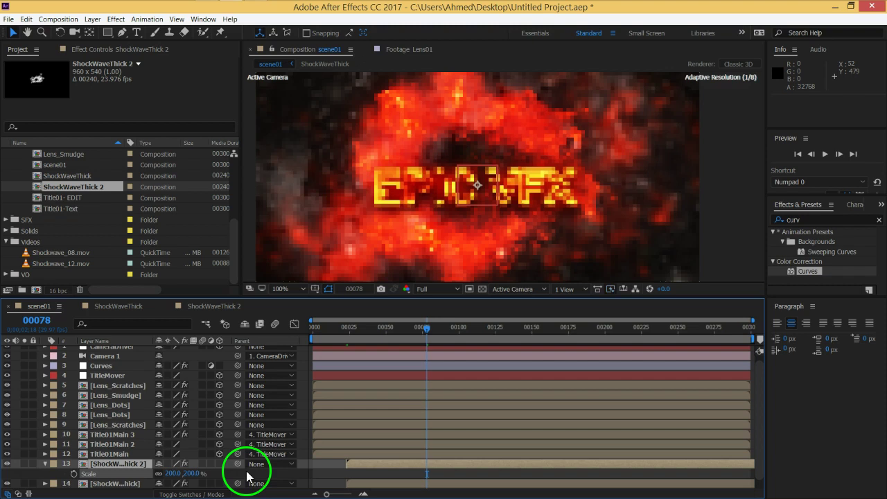
pyautogui.scroll(-1, 515, 242)
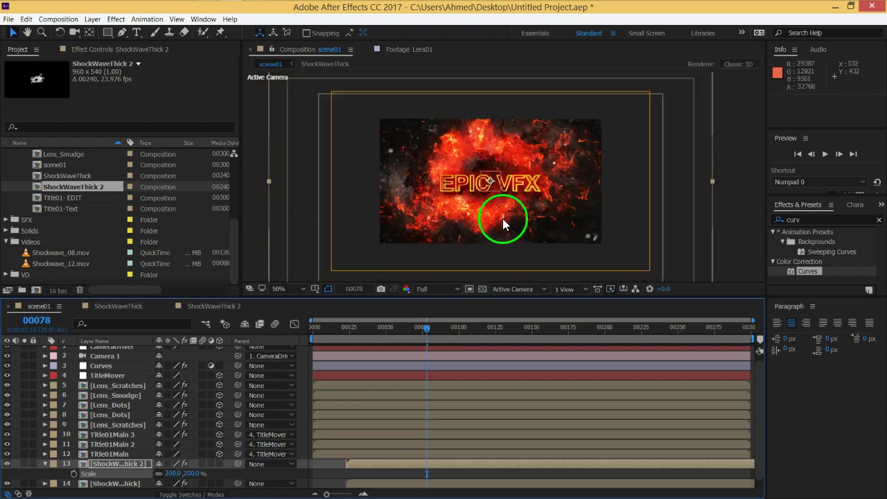
pyautogui.scroll(1, 504, 221)
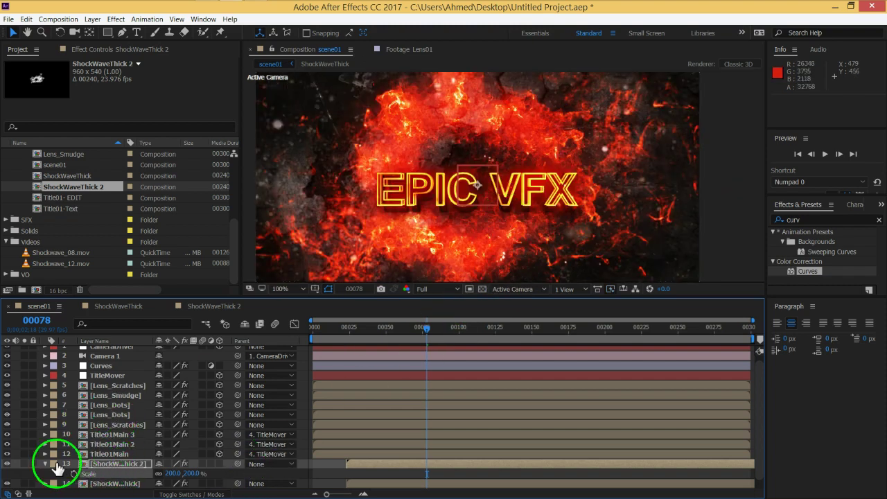
# Set layers 13 and 14 to Add blending mode
pyautogui.click(119, 474)
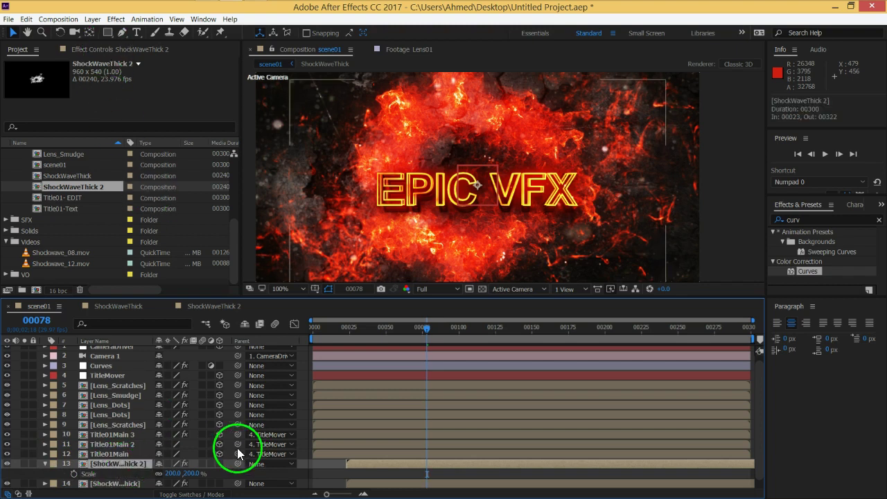
pyautogui.press('F4')
pyautogui.click(182, 466)
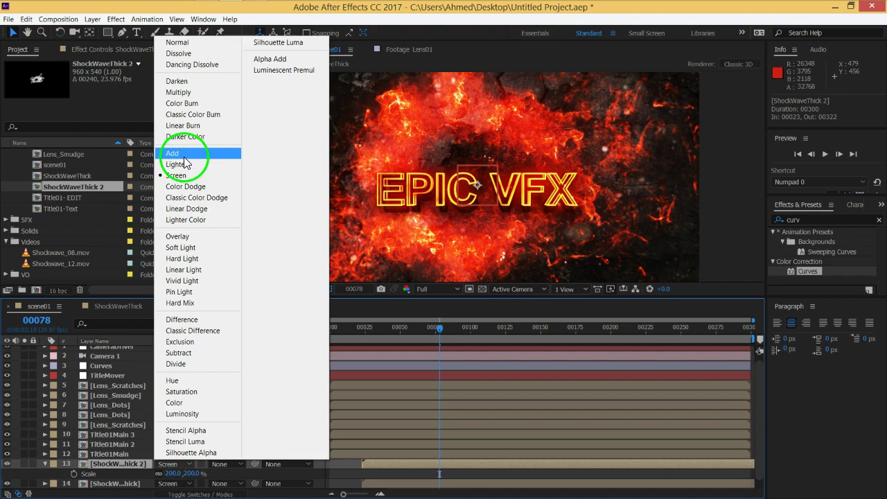
pyautogui.click(188, 153)
pyautogui.click(175, 483)
pyautogui.click(196, 172)
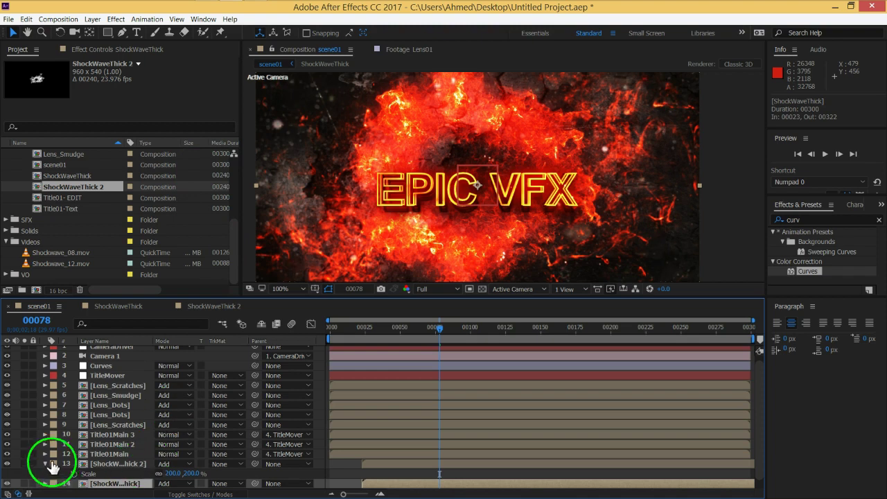
pyautogui.scroll(-1, 160, 463)
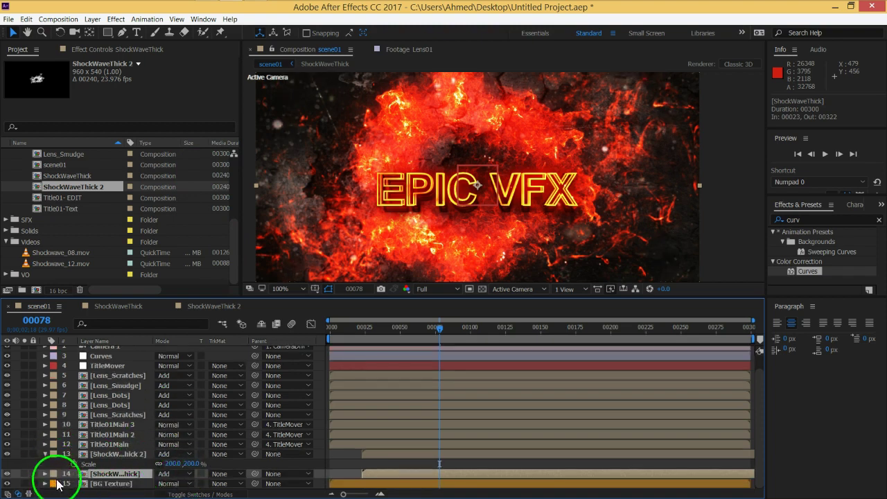
pyautogui.click(46, 454)
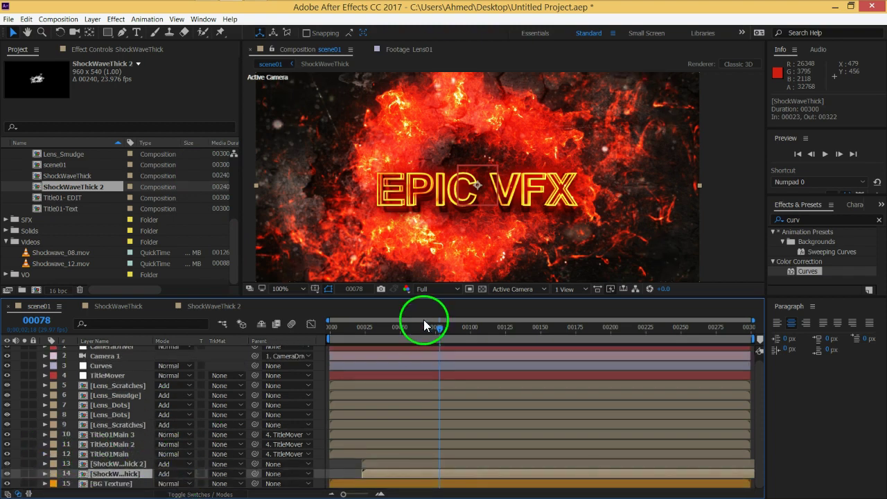
pyautogui.moveTo(441, 332)
pyautogui.mouseDown()
pyautogui.moveTo(513, 328)
pyautogui.moveTo(342, 339)
pyautogui.moveTo(419, 341)
pyautogui.mouseUp()
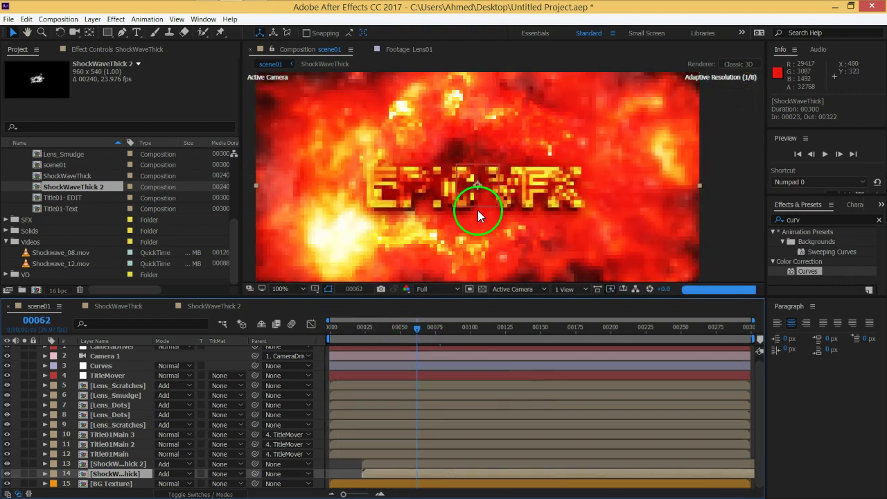
# Delete the Curves effect from the ShockWaveThick layer
pyautogui.press(',')
pyautogui.press(',')
pyautogui.press('.')
pyautogui.press('.')
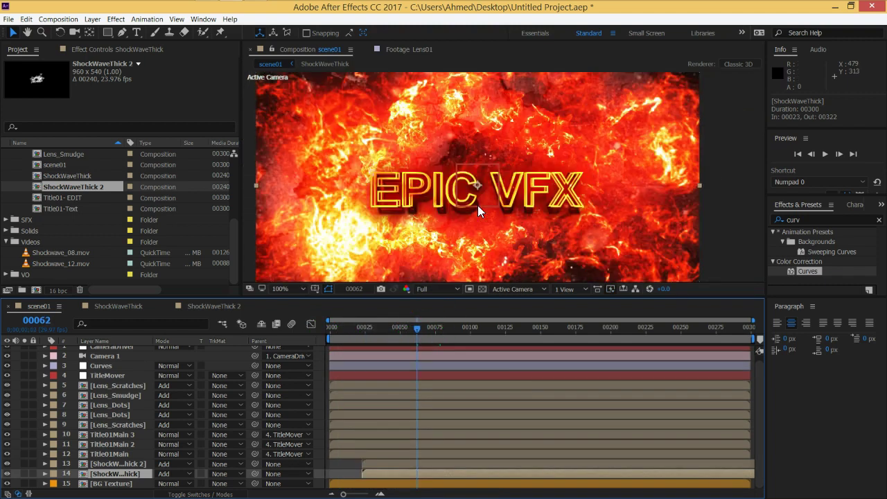
pyautogui.click(111, 52)
pyautogui.click(7, 113)
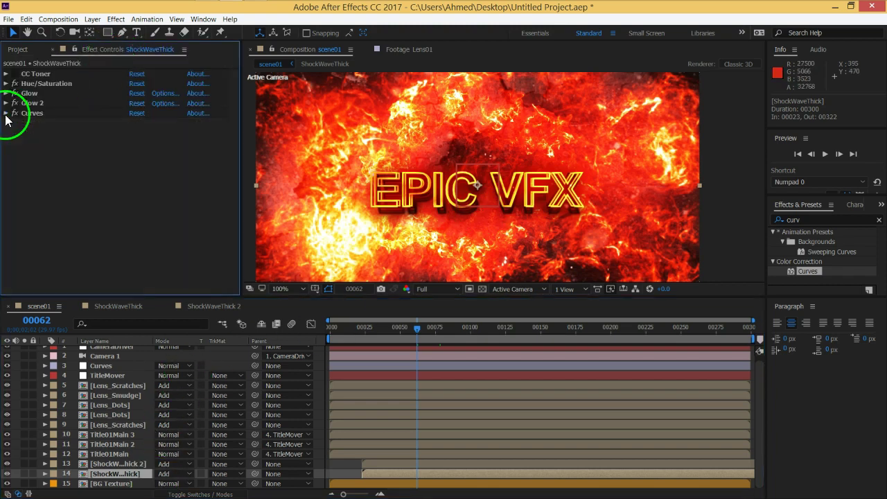
pyautogui.click(15, 114)
pyautogui.click(16, 114)
pyautogui.moveTo(59, 113); pyautogui.dragTo(53, 113)
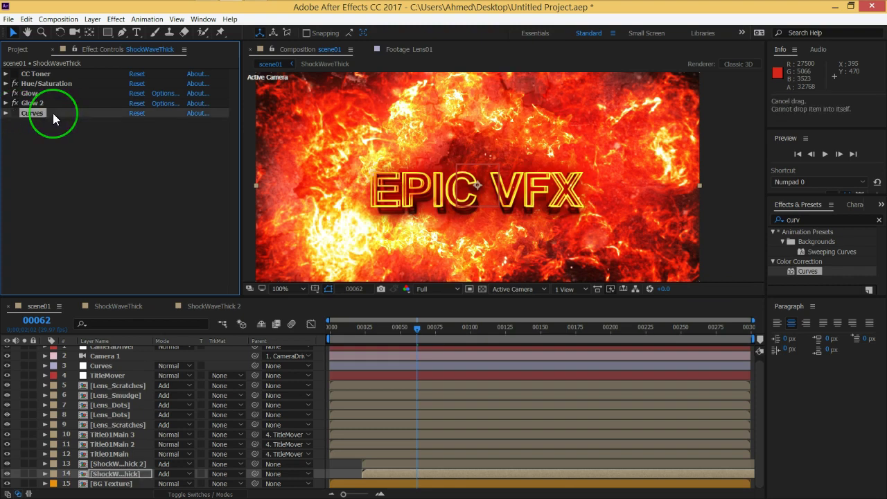
pyautogui.press('Delete')
# Collapse ShockWaveThick 2's CC Toner, Hue/Saturation, Glow and Glow 2, and return to frame 0
pyautogui.click(114, 464)
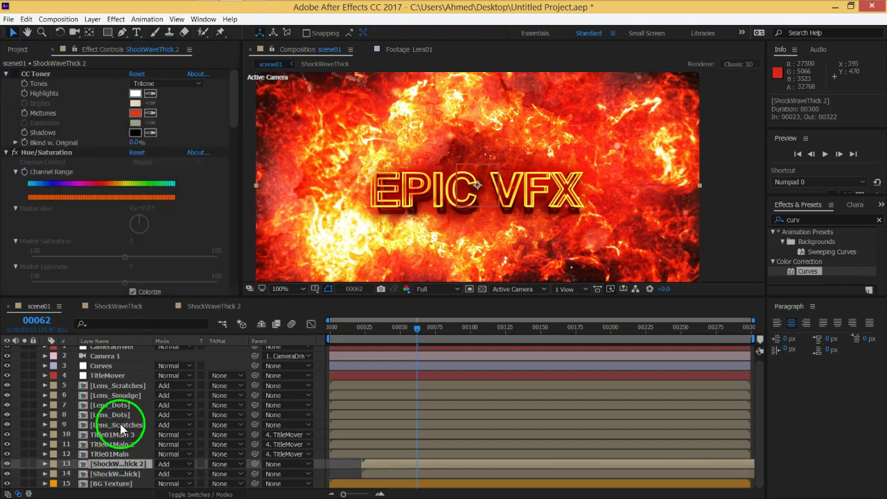
pyautogui.click(6, 74)
pyautogui.click(5, 83)
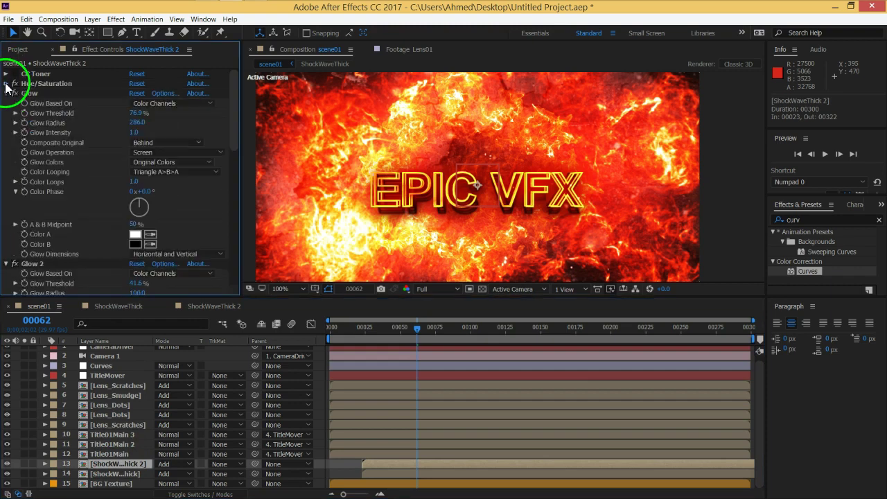
pyautogui.click(8, 93)
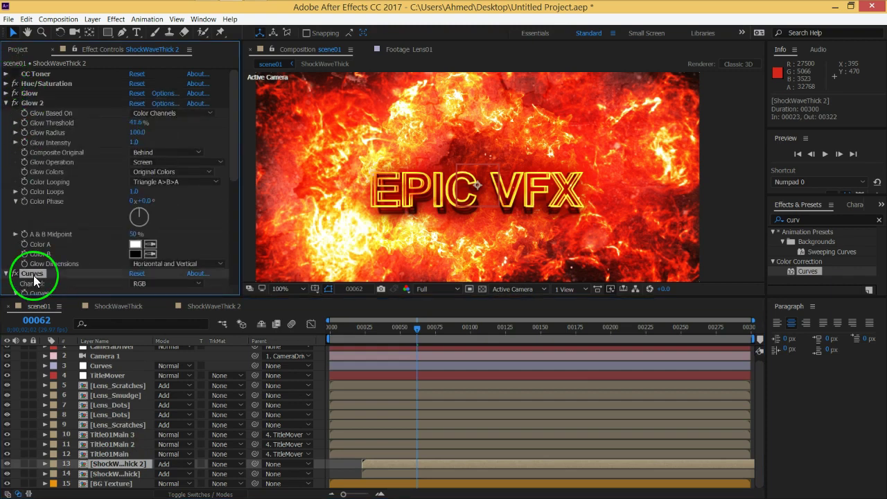
pyautogui.click(7, 103)
pyautogui.moveTo(397, 338); pyautogui.dragTo(290, 339)
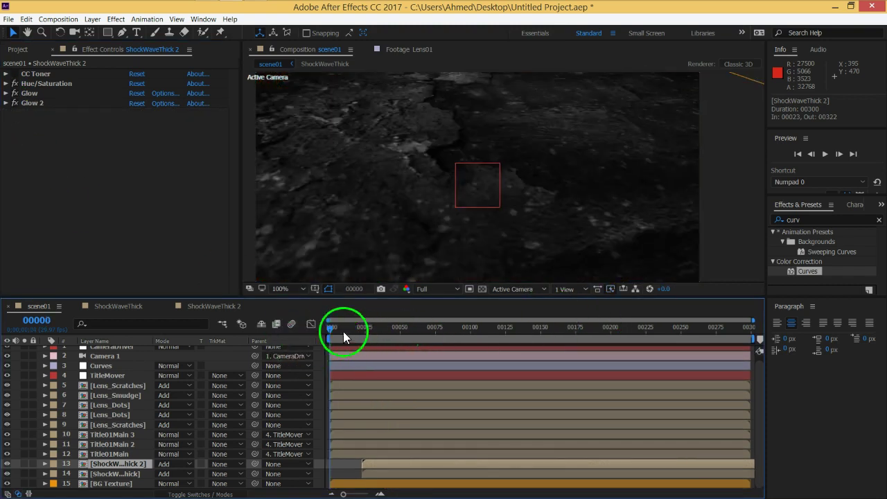
# At frame 18, set Fast Previews to Off (Final Quality)
pyautogui.moveTo(342, 327); pyautogui.dragTo(356, 328)
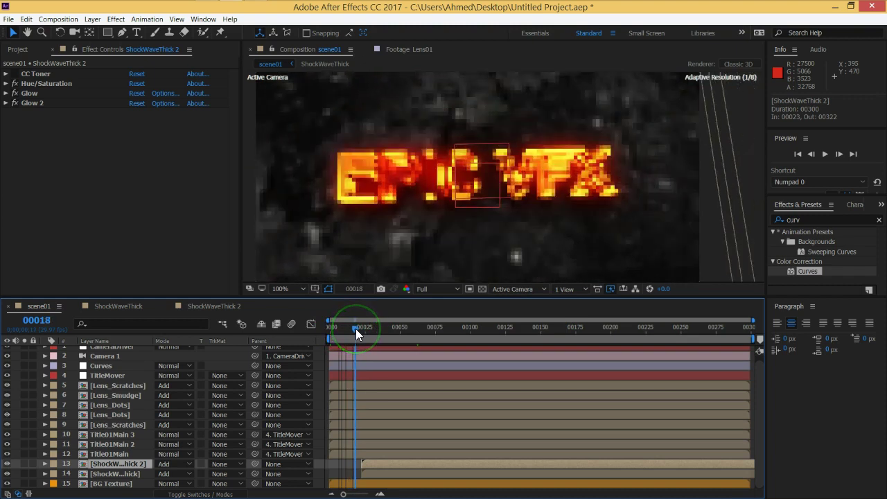
pyautogui.click(611, 290)
pyautogui.click(624, 303)
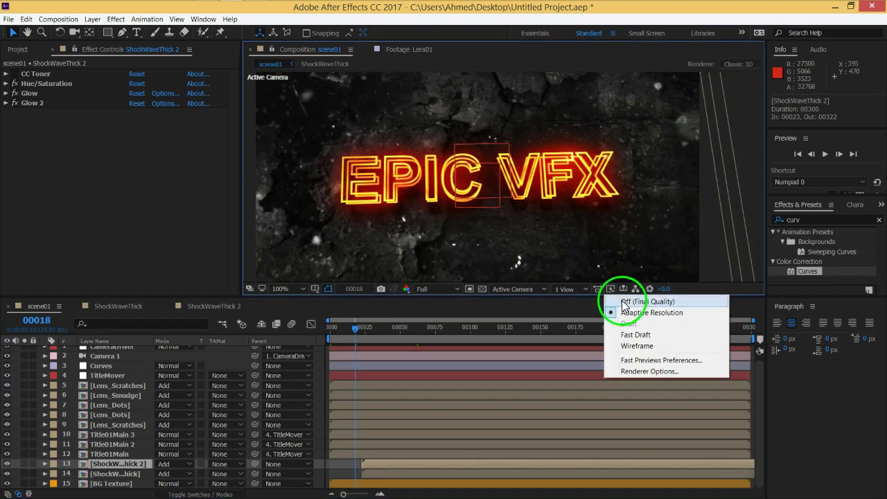
pyautogui.click(624, 303)
# Move to frame 33 and expand ShockWaveThick 2's Hue/Saturation settings
pyautogui.moveTo(358, 327); pyautogui.dragTo(382, 327)
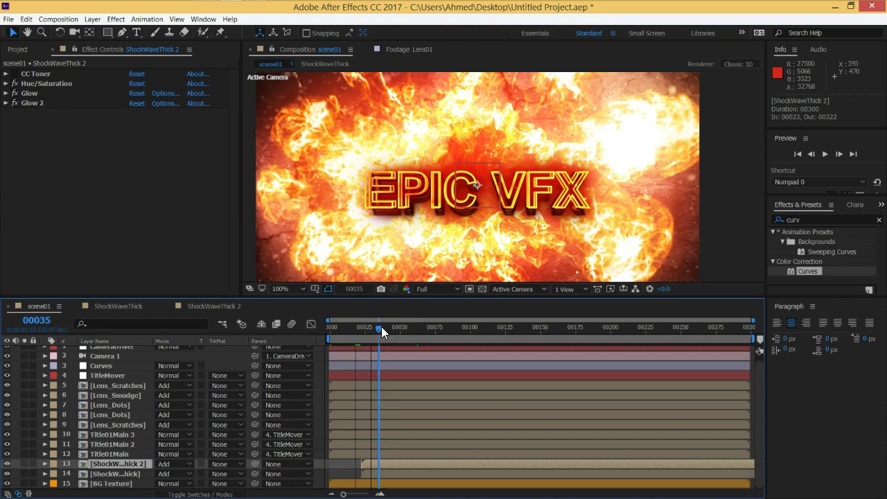
pyautogui.moveTo(381, 326); pyautogui.dragTo(378, 331)
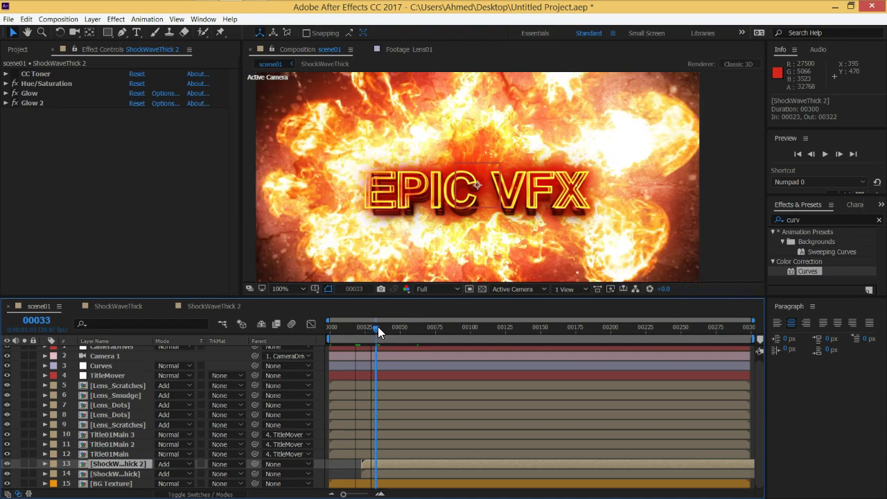
pyautogui.click(491, 294)
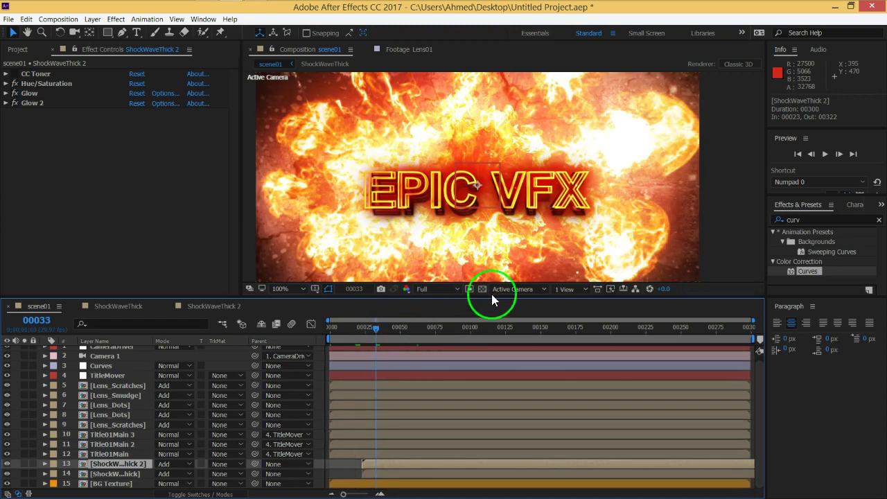
pyautogui.moveTo(166, 468); pyautogui.dragTo(121, 385)
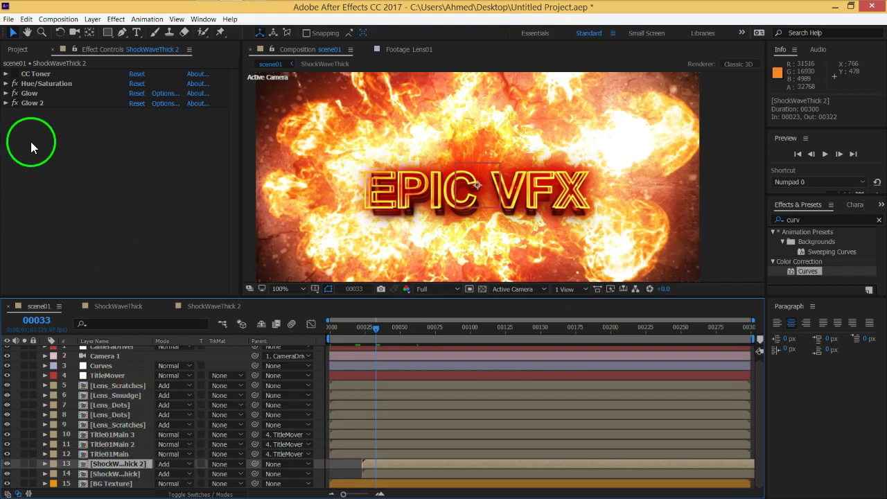
pyautogui.click(7, 83)
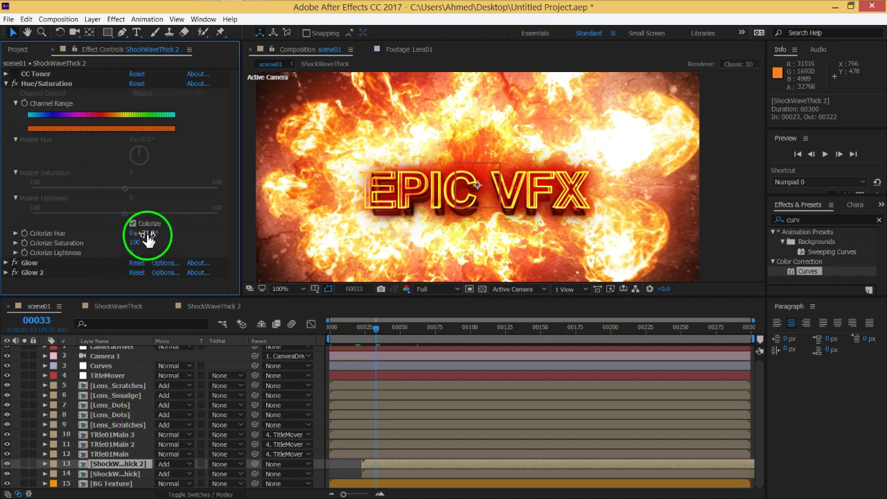
# Scrub Colorize Hue on both ShockWaveThick layers toward about 28°
pyautogui.moveTo(145, 235); pyautogui.dragTo(142, 234)
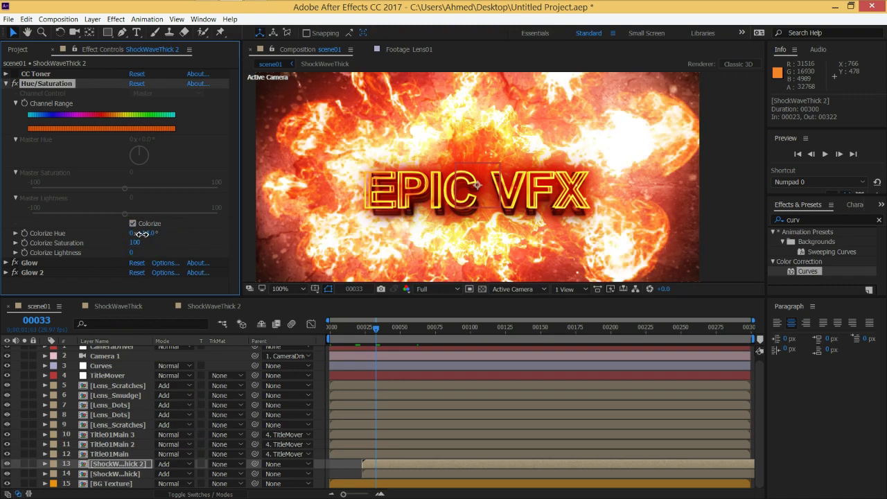
pyautogui.click(135, 474)
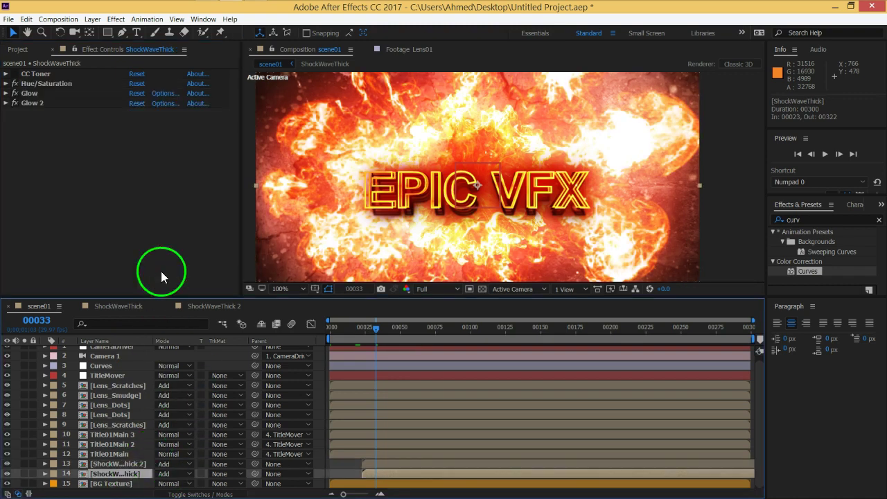
pyautogui.click(10, 86)
pyautogui.moveTo(145, 234); pyautogui.dragTo(145, 234)
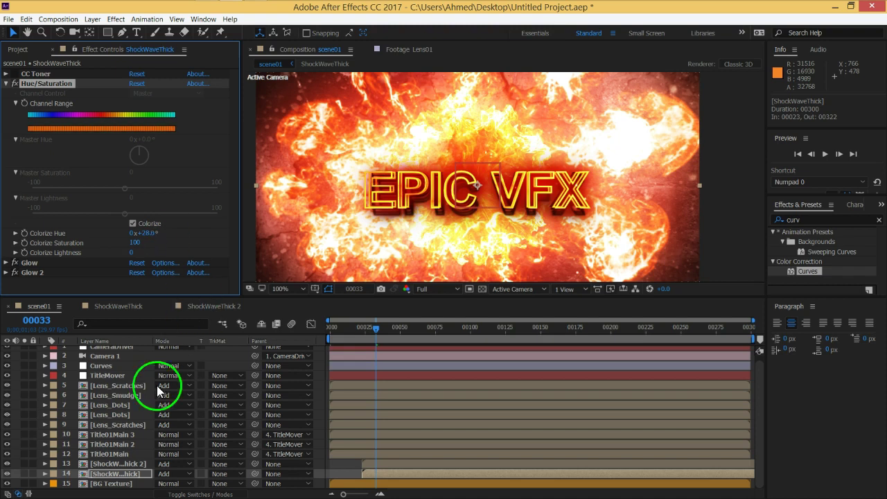
pyautogui.moveTo(372, 327); pyautogui.dragTo(442, 329)
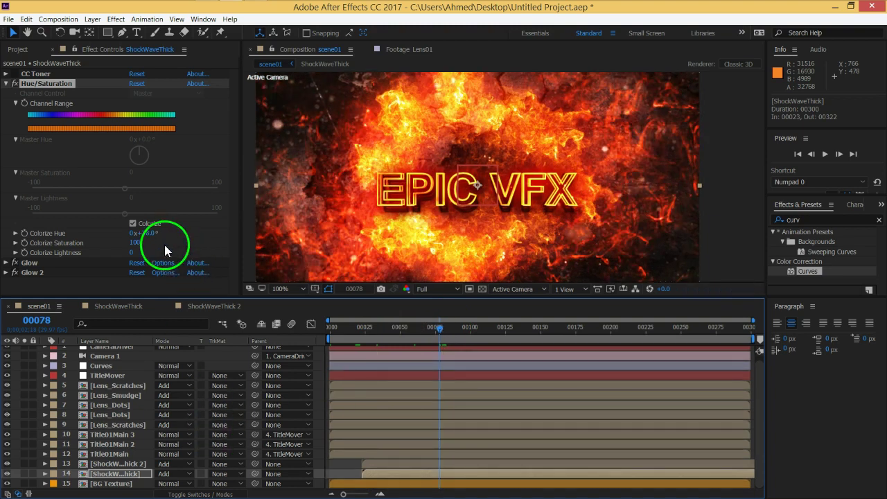
# Settle the Colorize Hue at 0x+21.0° on both shockwave layers
pyautogui.moveTo(143, 233)
pyautogui.mouseDown()
pyautogui.moveTo(158, 235)
pyautogui.moveTo(142, 238)
pyautogui.mouseUp()
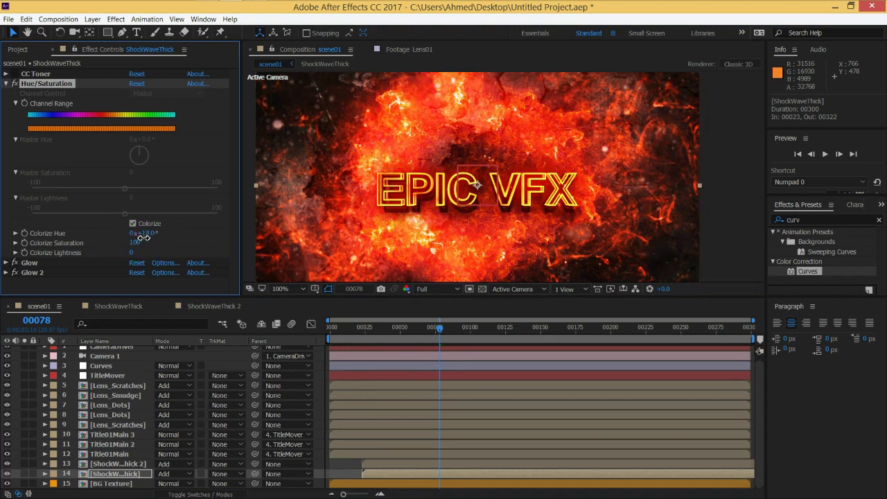
pyautogui.moveTo(146, 237); pyautogui.dragTo(147, 238)
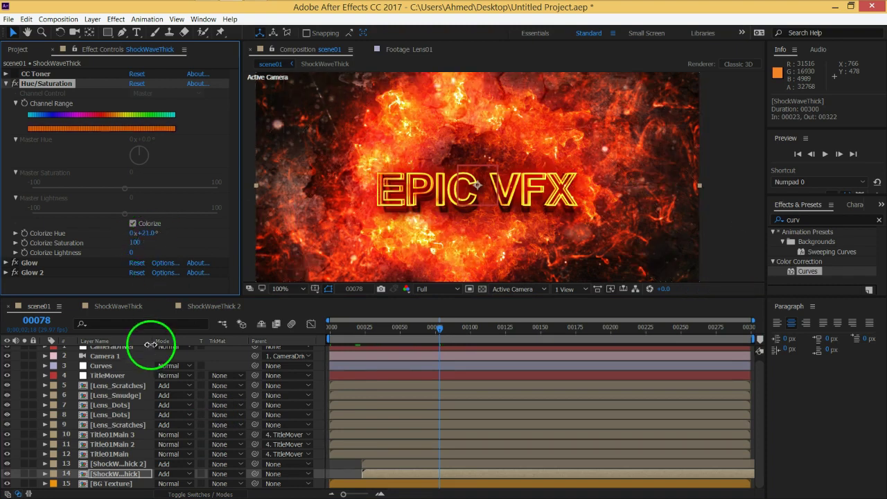
pyautogui.click(137, 464)
pyautogui.click(147, 234)
pyautogui.click(167, 256)
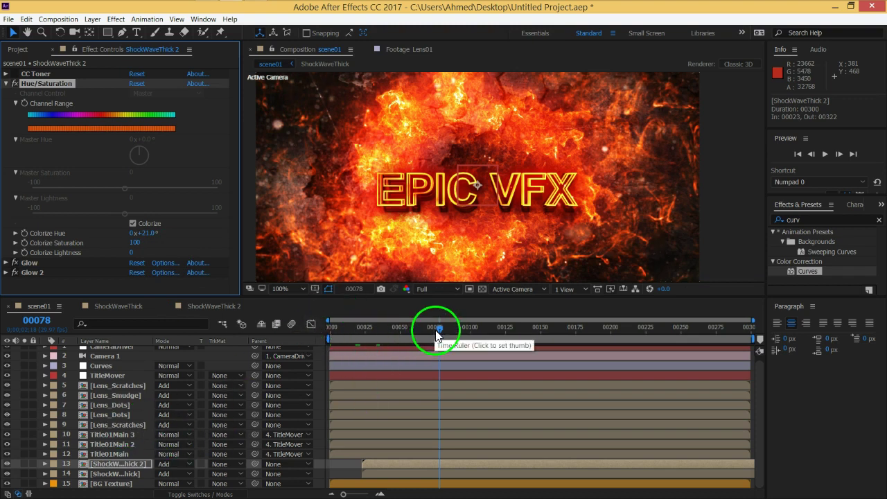
pyautogui.moveTo(437, 337); pyautogui.dragTo(340, 330)
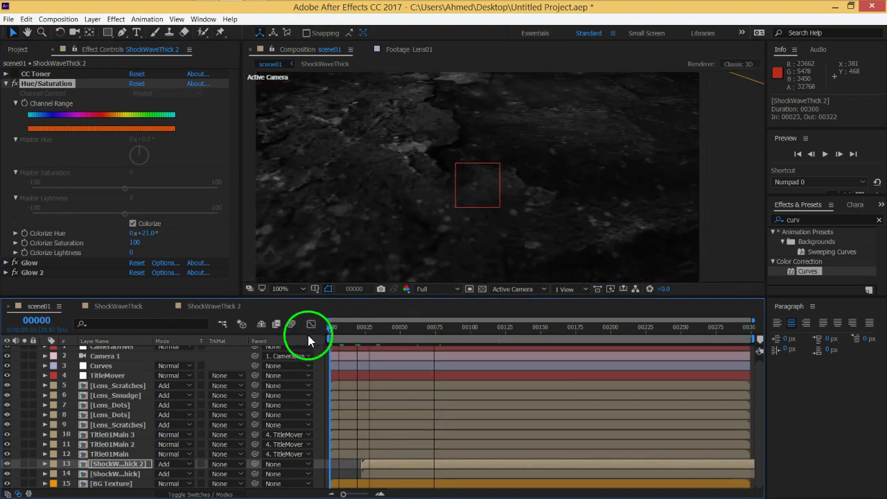
pyautogui.press('space')
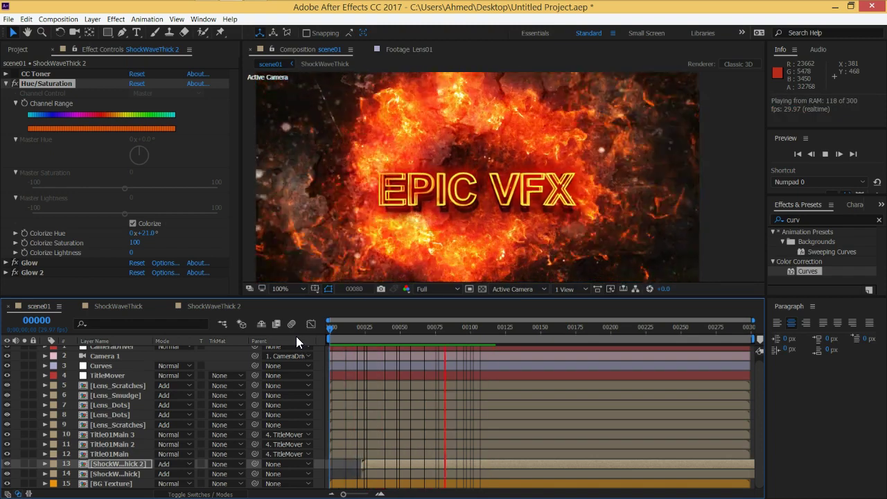
# Show both shockwave layers' 100% Opacity and switch to layer switches at frame 165
pyautogui.press('space')
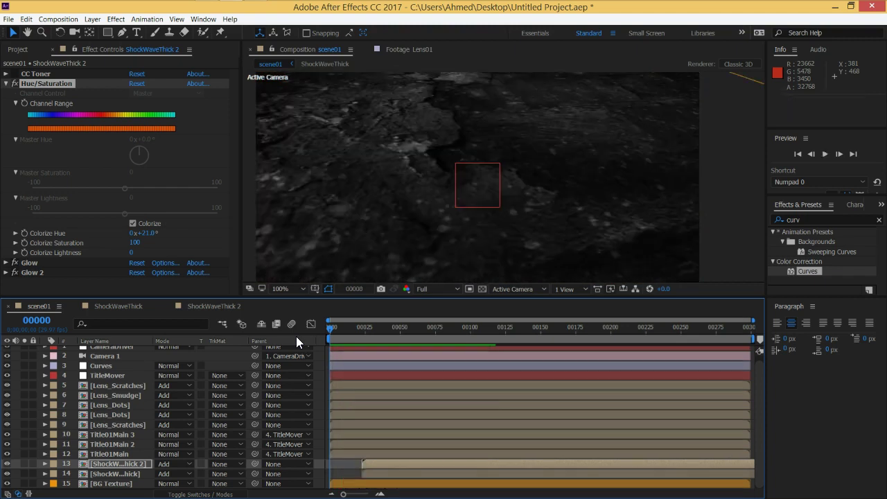
pyautogui.keyDown('ctrl'); pyautogui.click(142, 476); pyautogui.keyUp('ctrl')
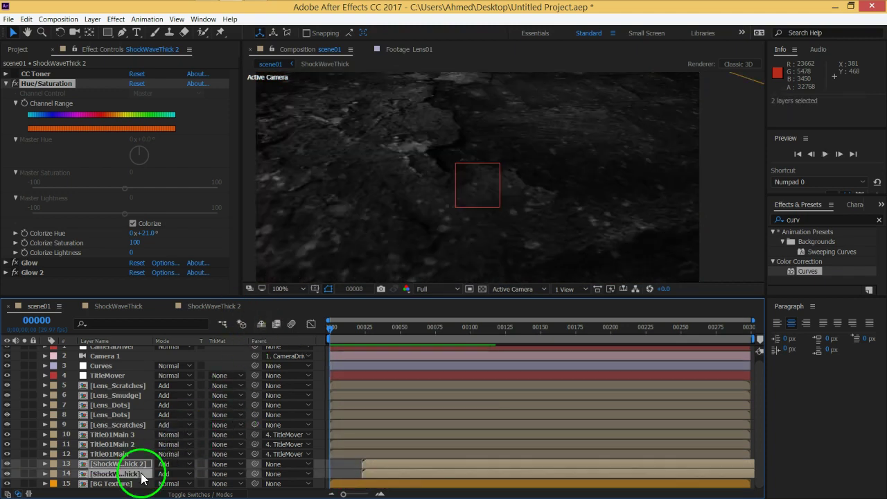
pyautogui.click(143, 473)
pyautogui.keyDown('ctrl'); pyautogui.click(138, 464); pyautogui.keyUp('ctrl')
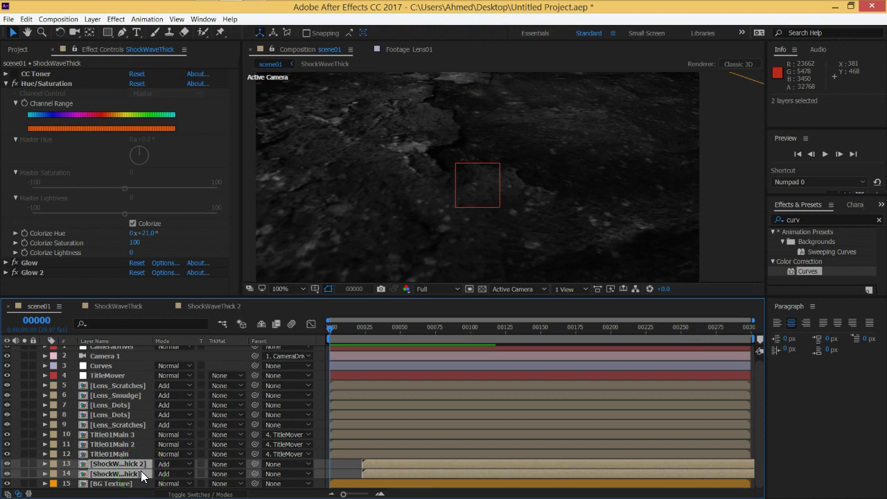
pyautogui.press('t')
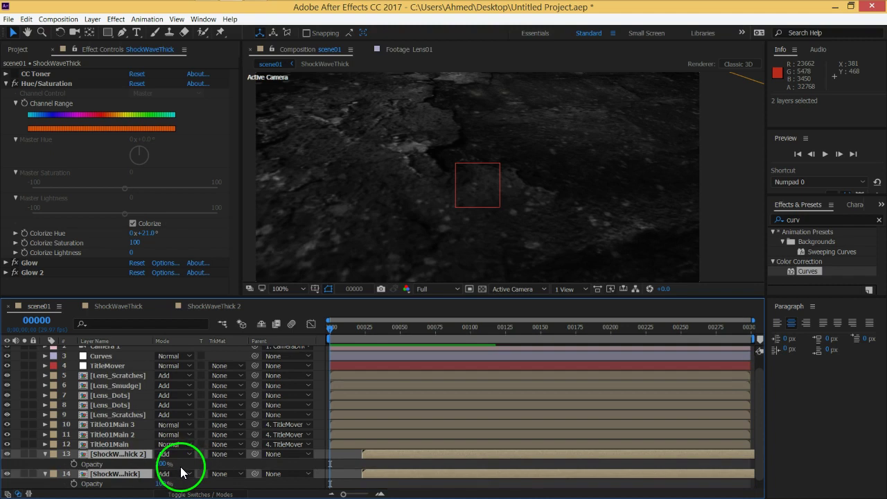
pyautogui.press('F4')
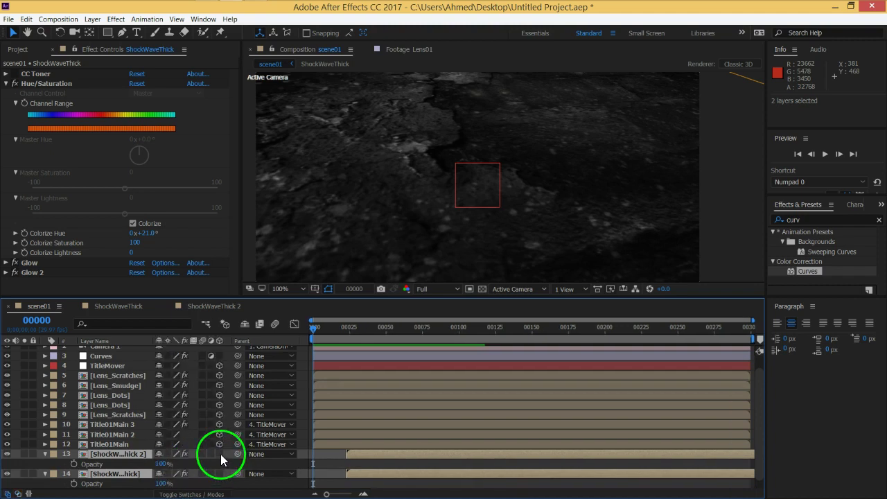
pyautogui.moveTo(504, 334); pyautogui.dragTo(554, 335)
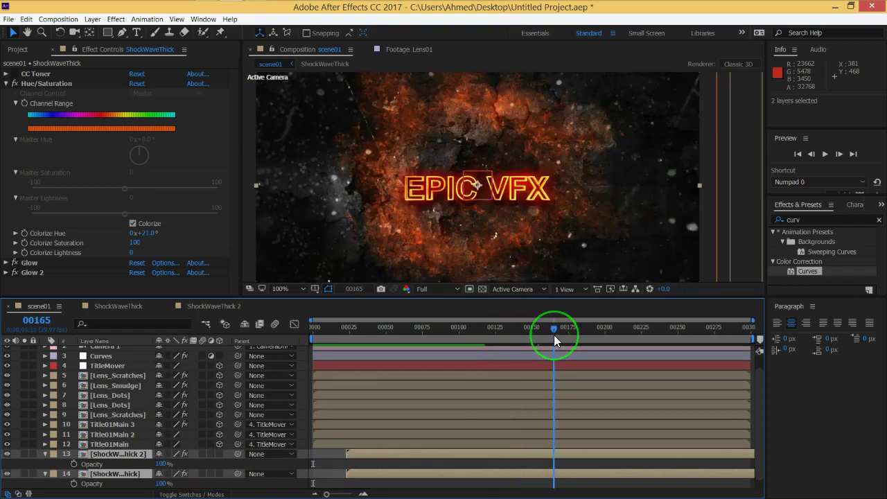
pyautogui.click(221, 459)
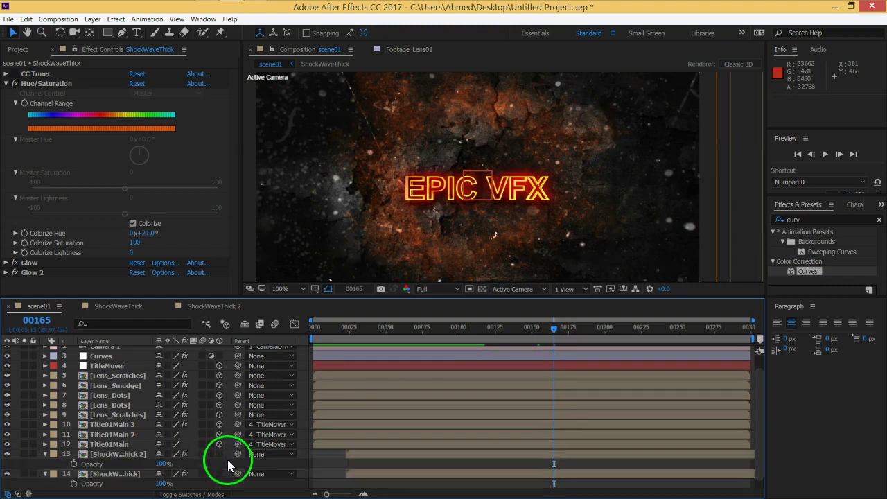
pyautogui.click(143, 454)
pyautogui.press('r')
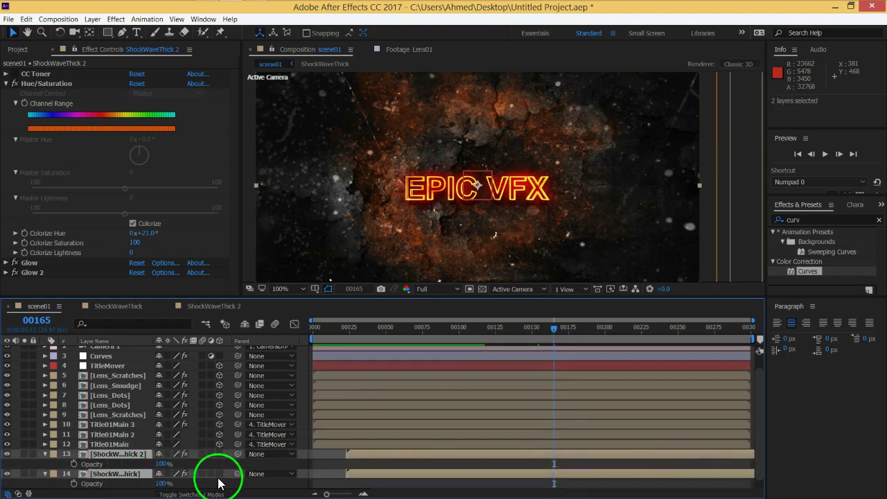
pyautogui.click(46, 454)
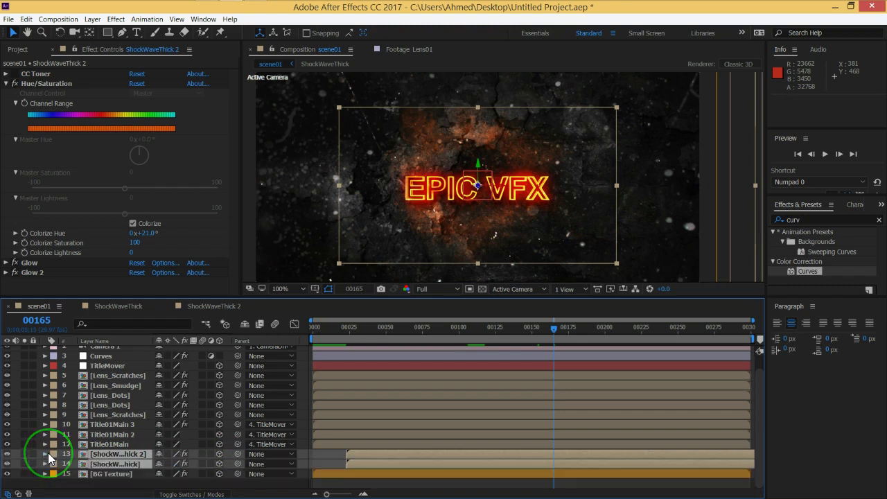
pyautogui.click(522, 290)
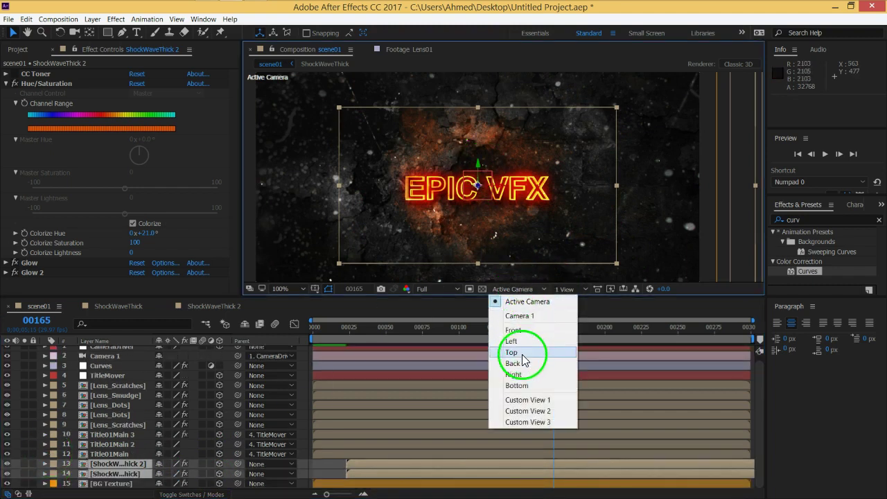
pyautogui.click(524, 355)
pyautogui.press(',')
pyautogui.press(',')
pyautogui.moveTo(517, 194)
pyautogui.mouseDown()
pyautogui.moveTo(498, 203)
pyautogui.moveTo(485, 161)
pyautogui.mouseUp()
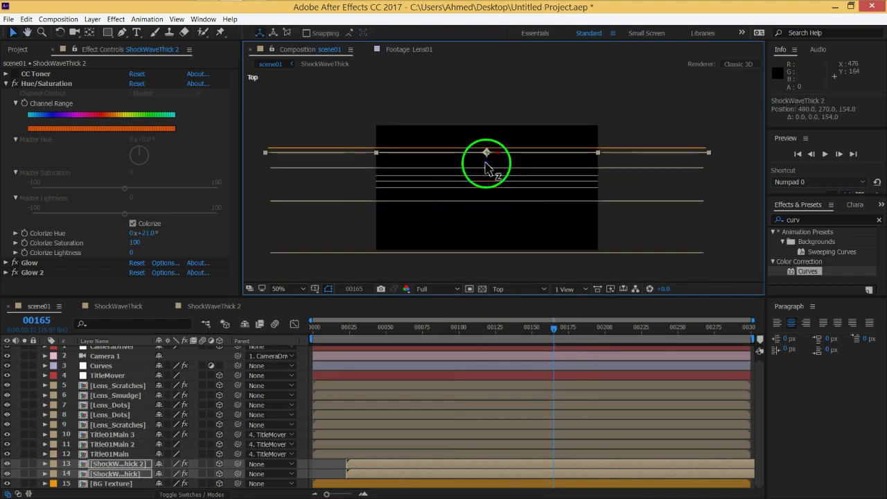
pyautogui.click(511, 288)
pyautogui.click(520, 296)
pyautogui.click(520, 296)
pyautogui.click(517, 301)
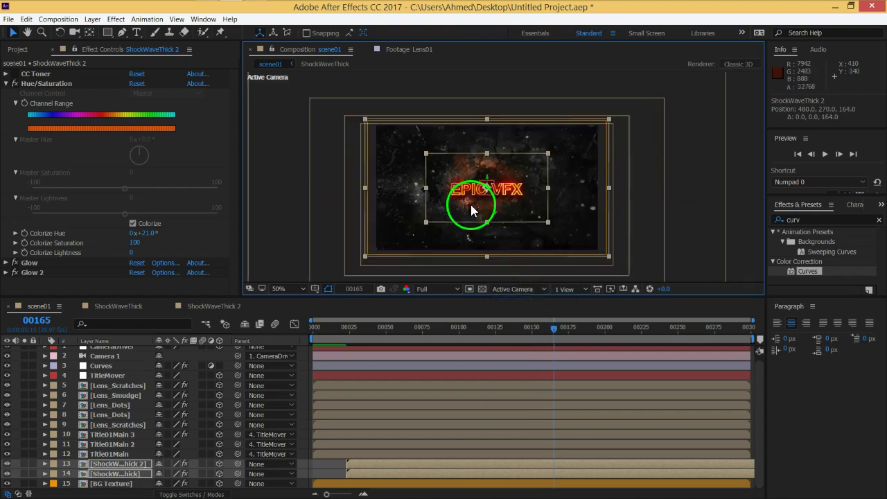
pyautogui.press('.')
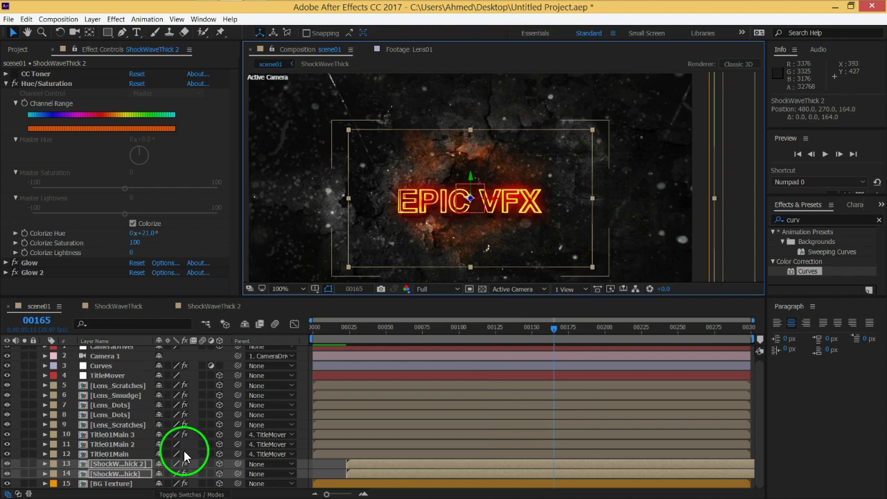
pyautogui.press('s')
pyautogui.scroll(-1, 236, 471)
# Scale ShockWaveThick to 187% and ShockWaveThick 2 to 220%, then move to the explosion frame
pyautogui.click(212, 474)
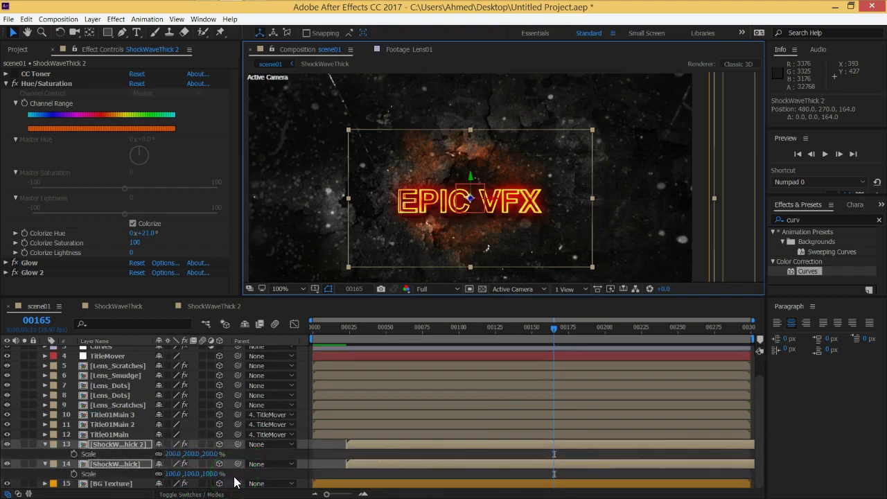
pyautogui.scroll(-2, 440, 240)
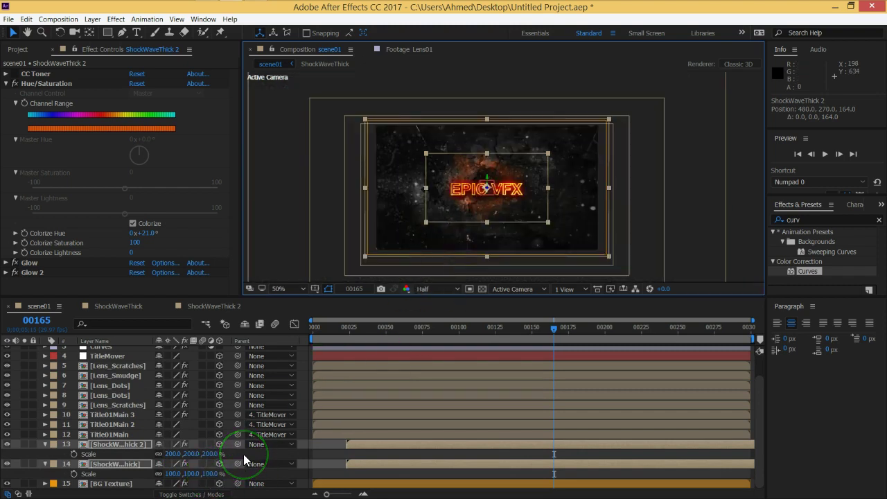
pyautogui.click(119, 464)
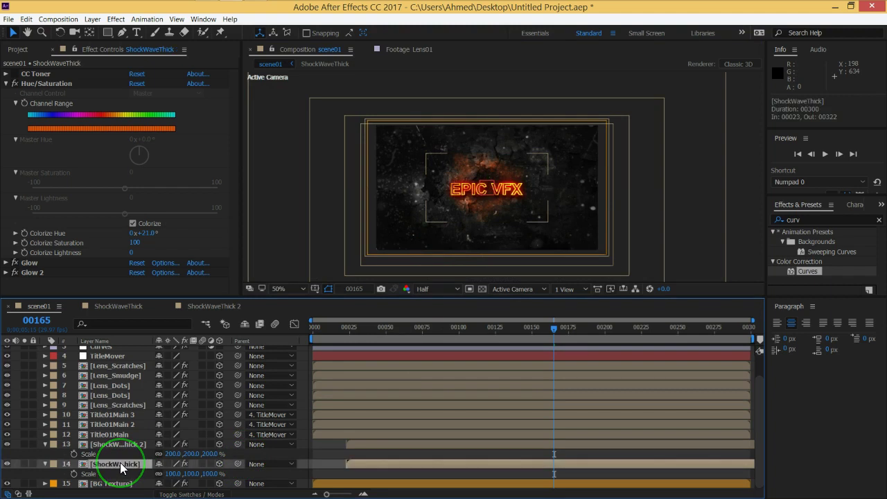
pyautogui.click(173, 479)
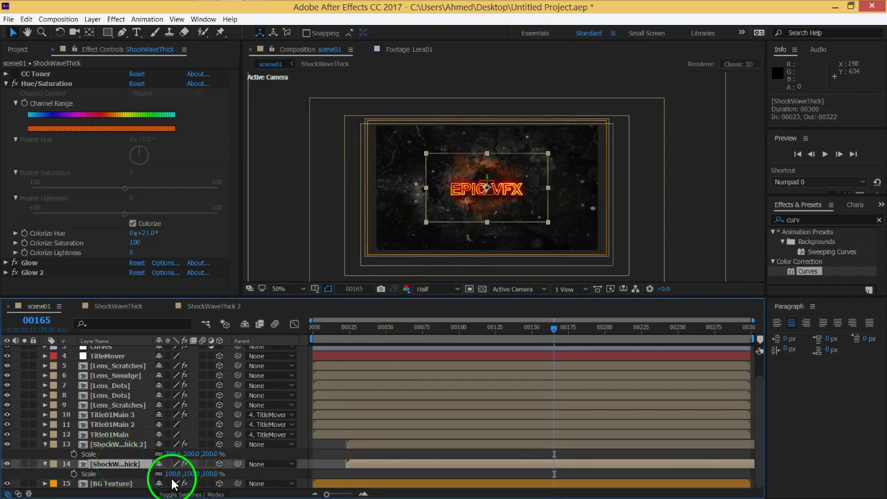
pyautogui.moveTo(169, 475); pyautogui.dragTo(220, 474)
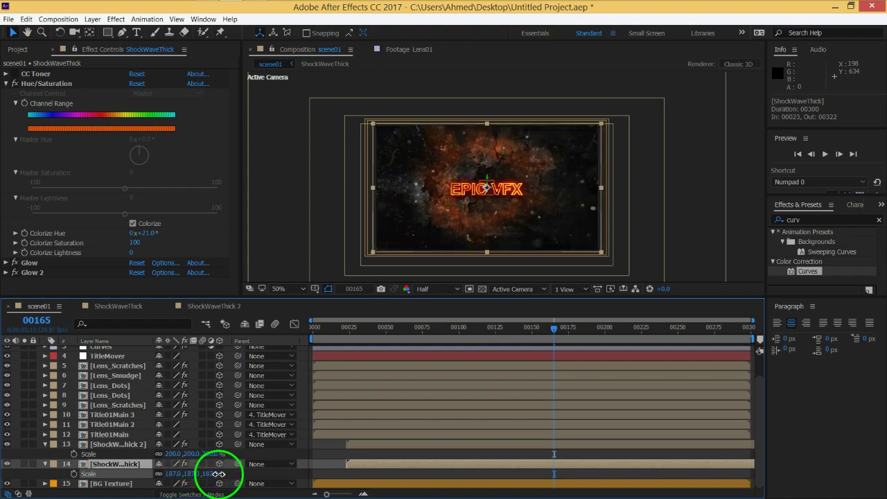
pyautogui.click(172, 454)
pyautogui.moveTo(171, 454); pyautogui.dragTo(190, 459)
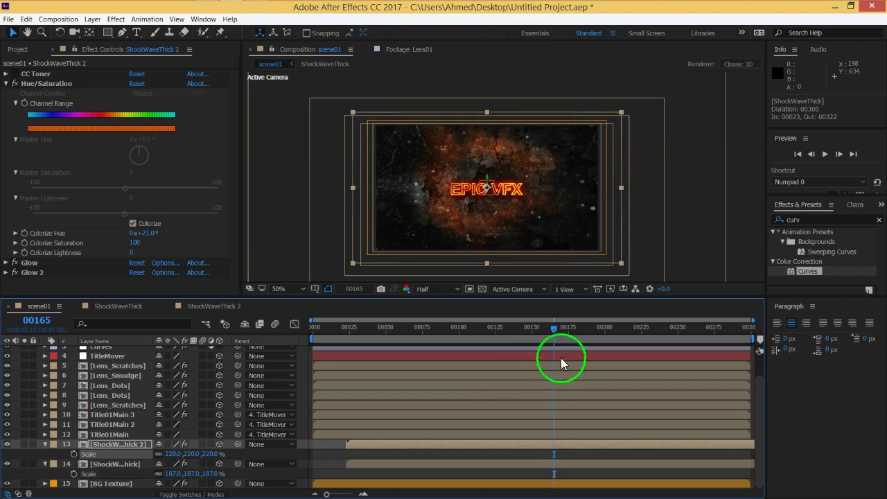
pyautogui.moveTo(554, 328); pyautogui.dragTo(383, 335)
# At frame 00048, switch the Glow's Glow Colors on ShockWaveThick 2 to A & B Colors
pyautogui.click(610, 206)
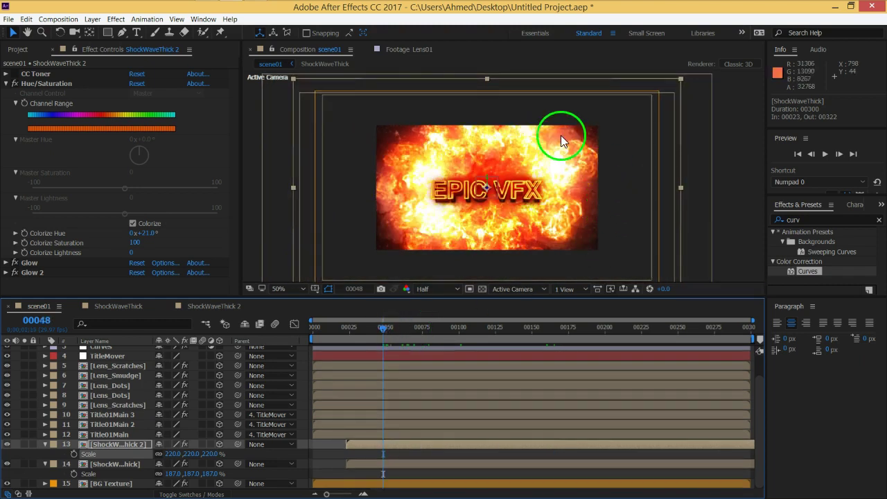
pyautogui.click(7, 84)
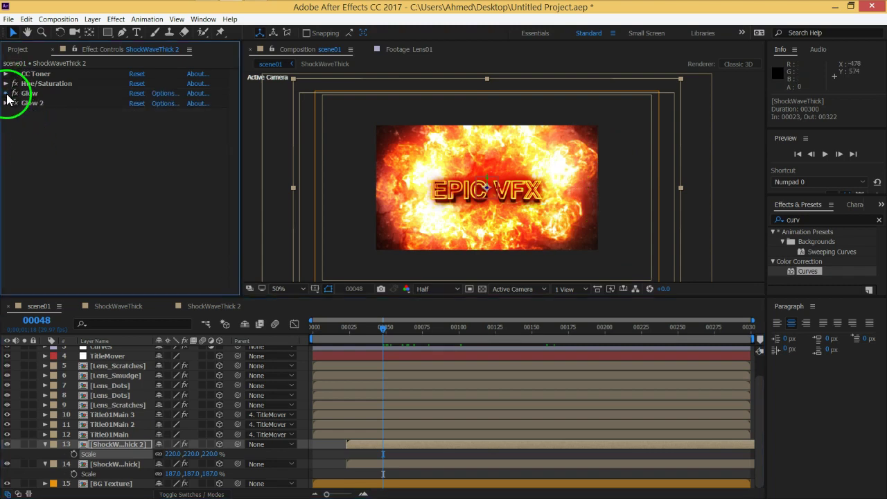
pyautogui.click(7, 94)
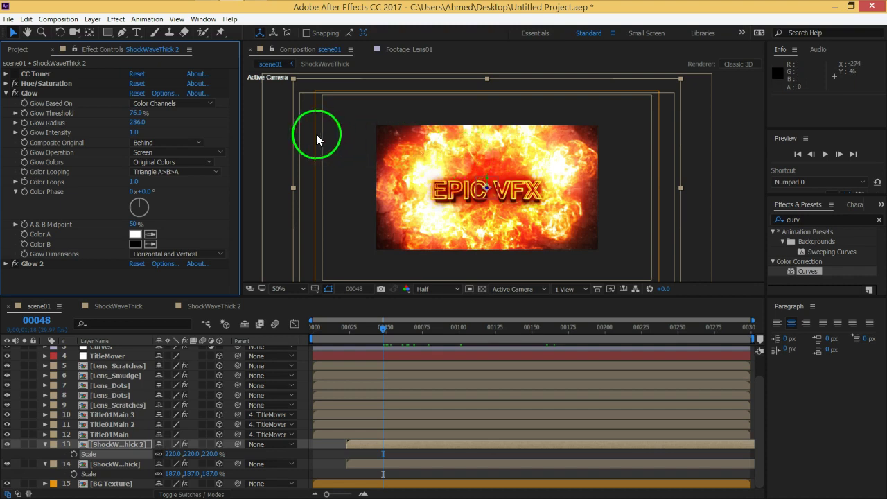
pyautogui.click(167, 163)
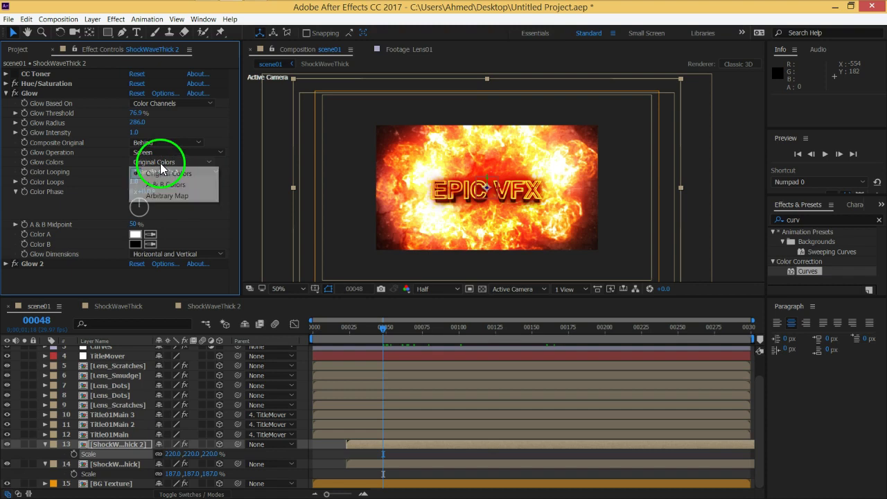
pyautogui.click(171, 185)
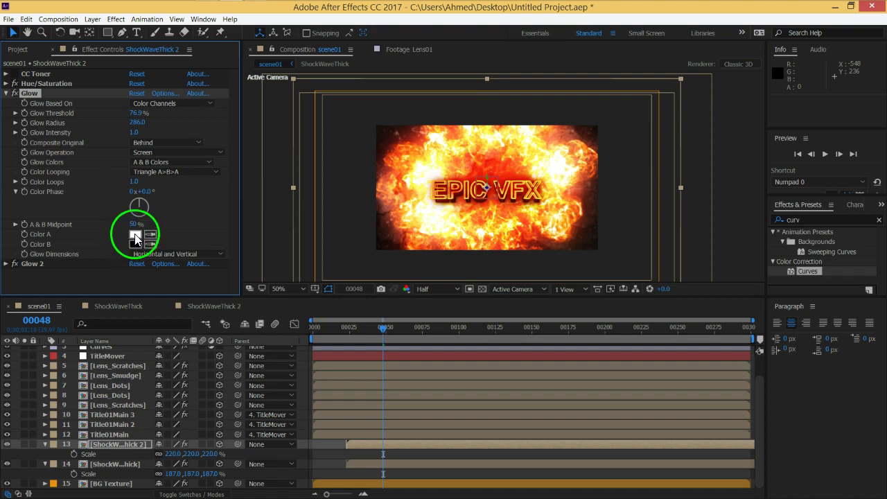
# Set Glow Color A to orange and Color B to red-orange EB3F1B
pyautogui.click(135, 235)
pyautogui.moveTo(214, 259); pyautogui.dragTo(214, 262)
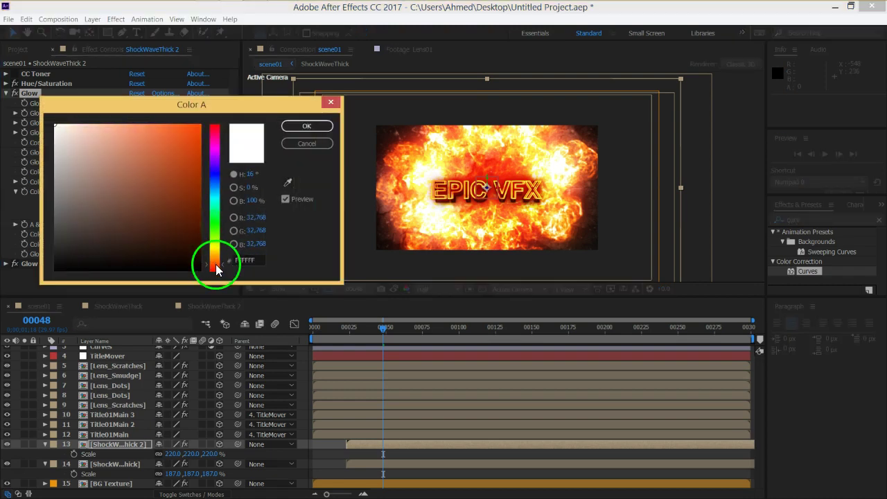
pyautogui.click(185, 139)
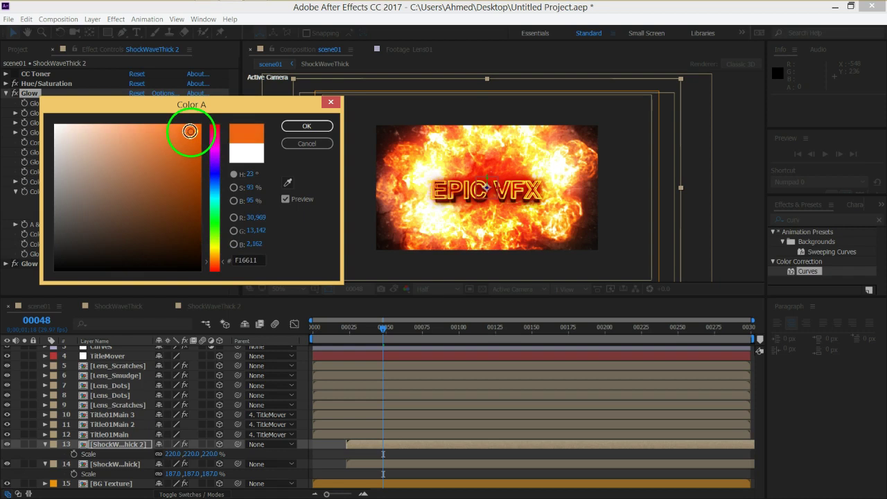
pyautogui.click(307, 126)
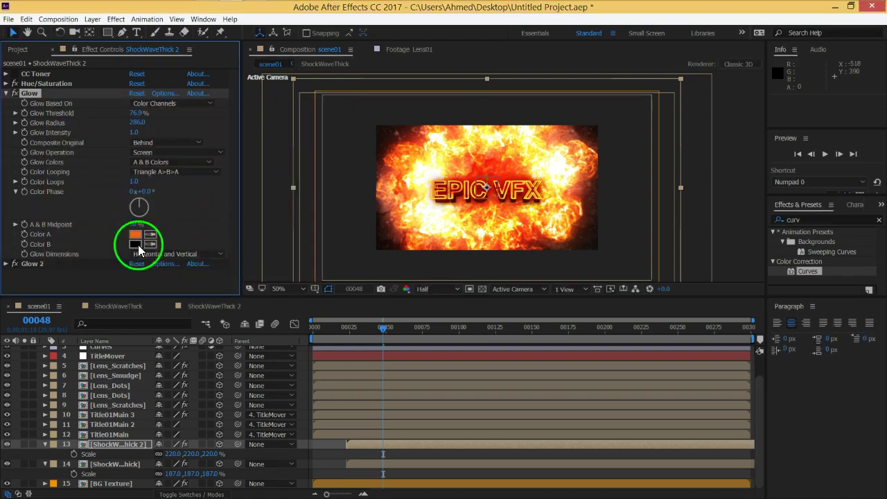
pyautogui.click(135, 244)
pyautogui.click(216, 264)
pyautogui.moveTo(216, 263); pyautogui.dragTo(216, 266)
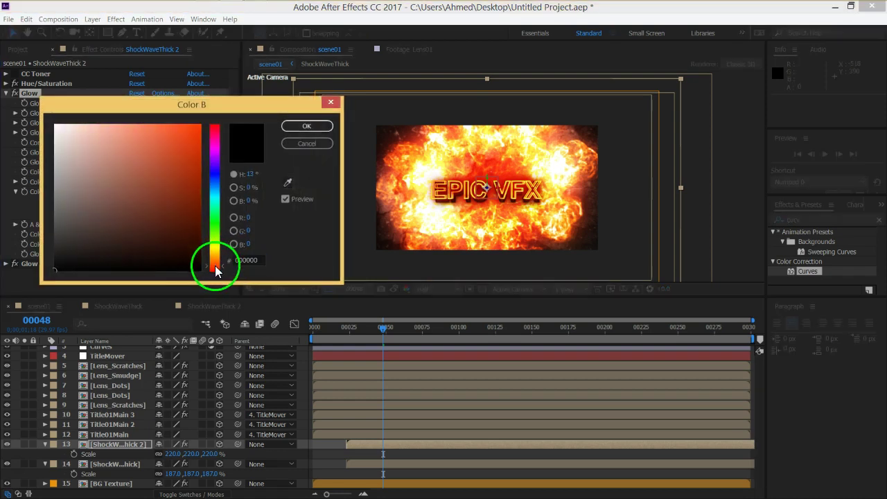
pyautogui.click(183, 134)
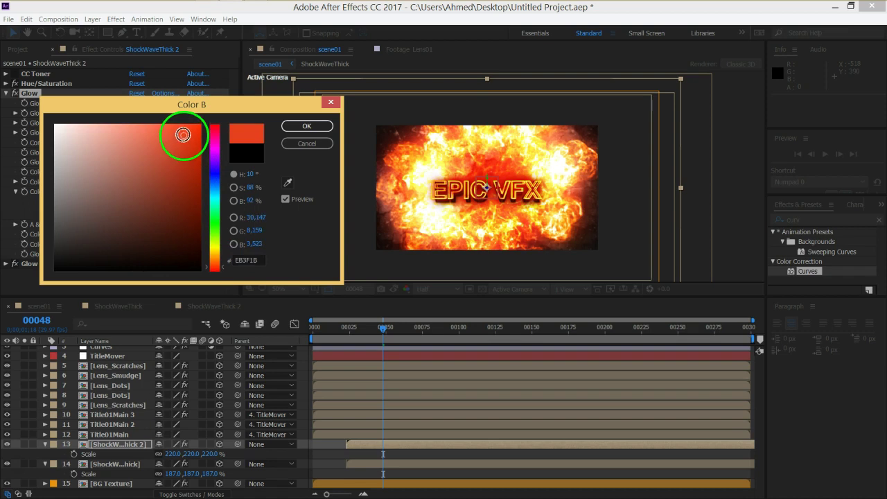
pyautogui.click(307, 126)
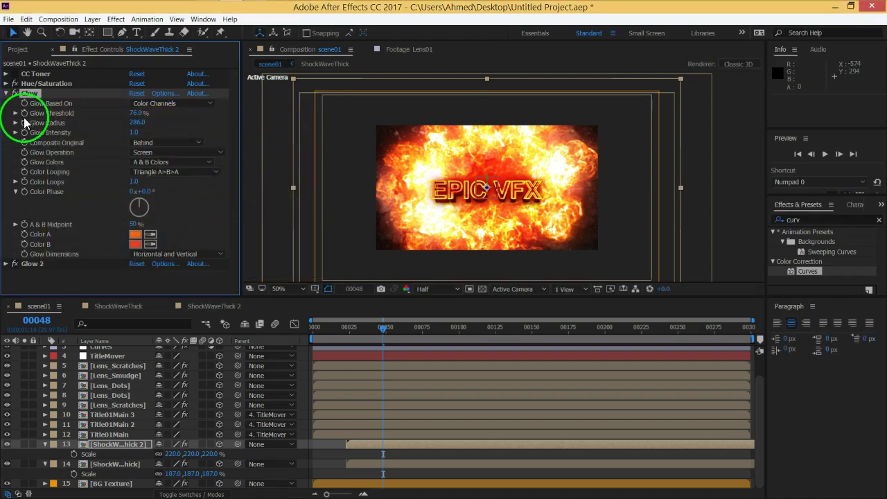
# Review the Glow and Glow 2 settings and Color A options, then collapse Glow
pyautogui.click(5, 94)
pyautogui.click(27, 104)
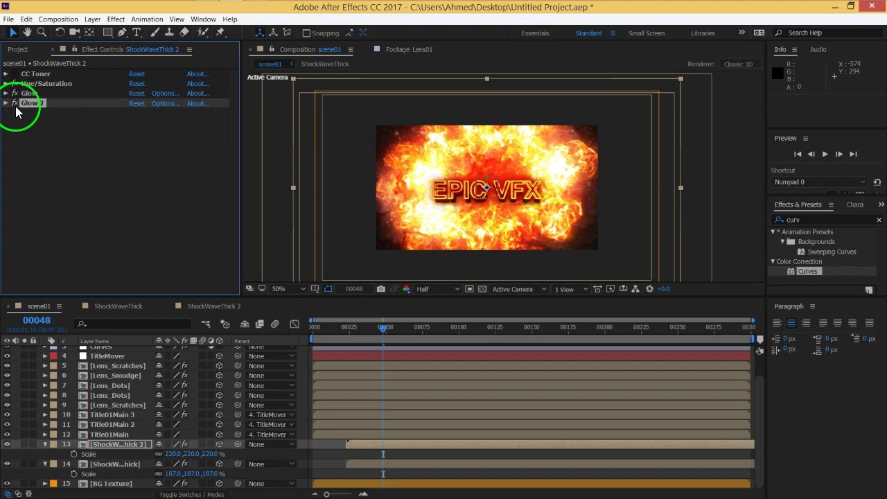
pyautogui.click(6, 103)
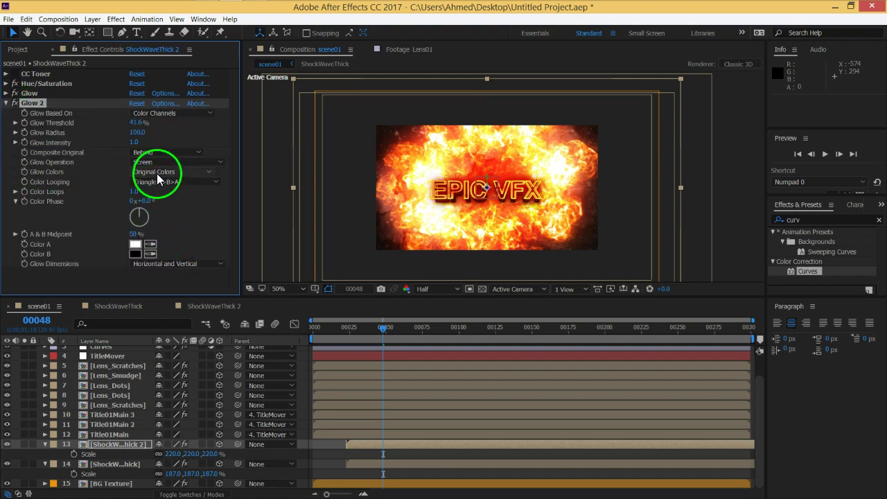
pyautogui.click(6, 104)
pyautogui.click(6, 93)
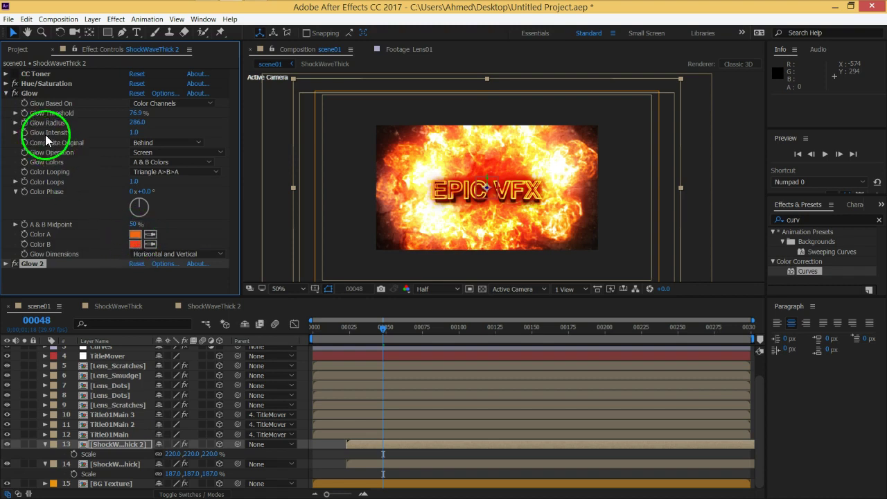
pyautogui.click(6, 94)
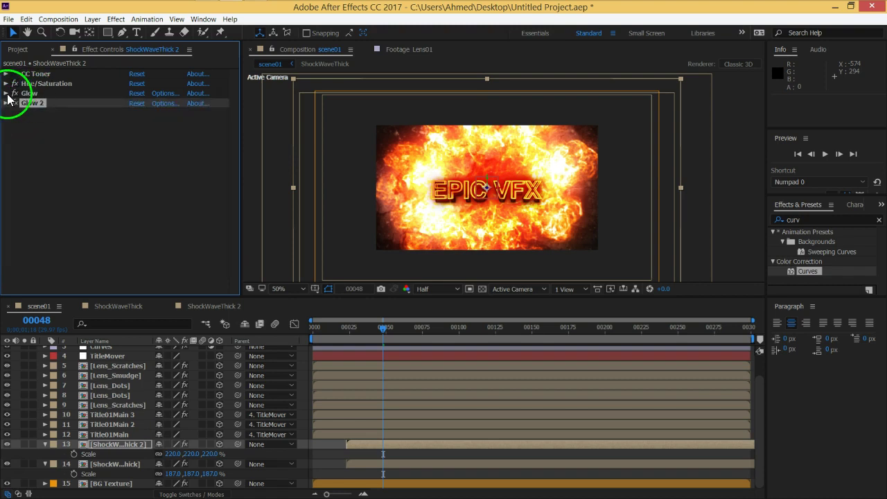
pyautogui.click(5, 93)
pyautogui.rightClick(137, 237)
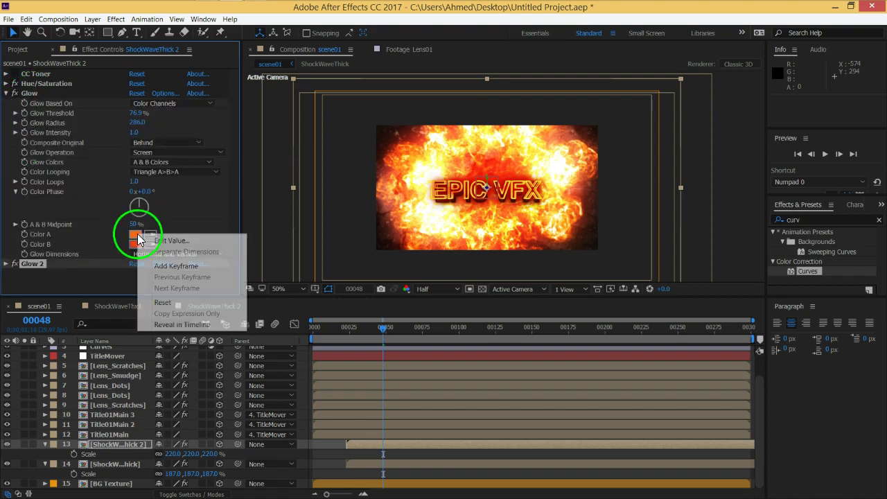
pyautogui.click(198, 209)
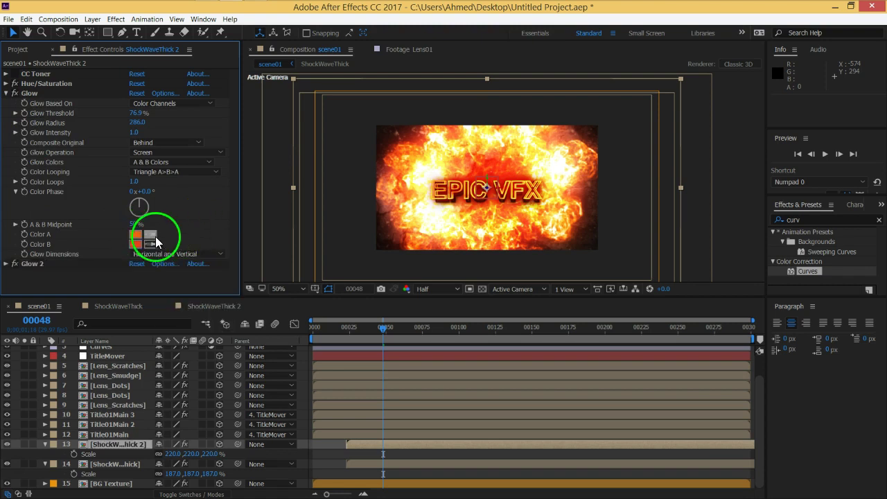
pyautogui.click(7, 95)
# On the ShockWaveThick layer, set the first Glow's Glow Colors to A & B Colors
pyautogui.click(97, 463)
pyautogui.click(17, 173)
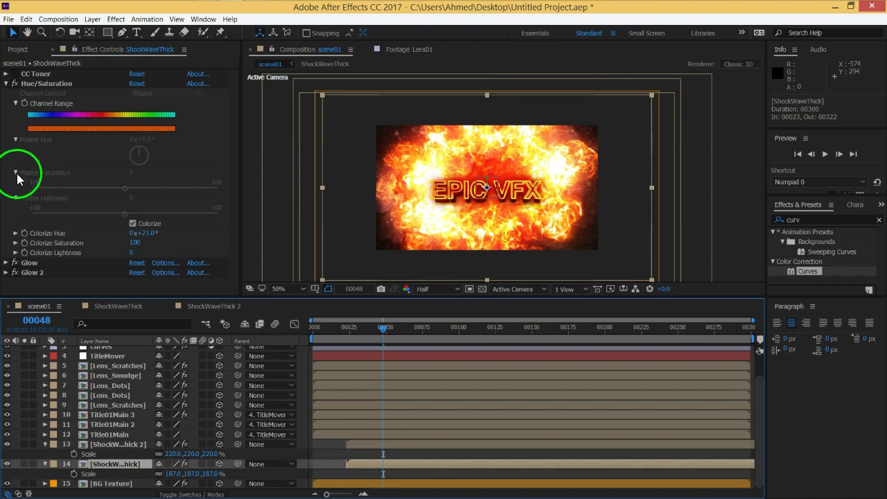
pyautogui.click(5, 84)
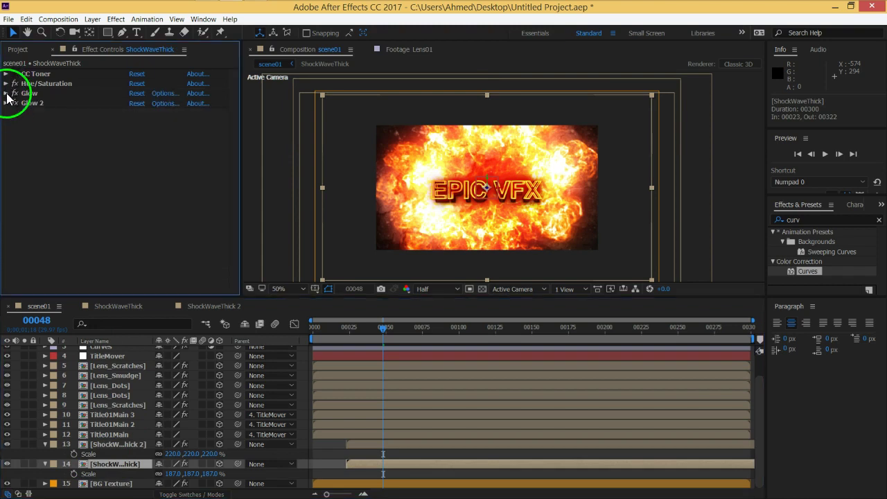
pyautogui.click(6, 94)
pyautogui.click(161, 163)
pyautogui.click(165, 185)
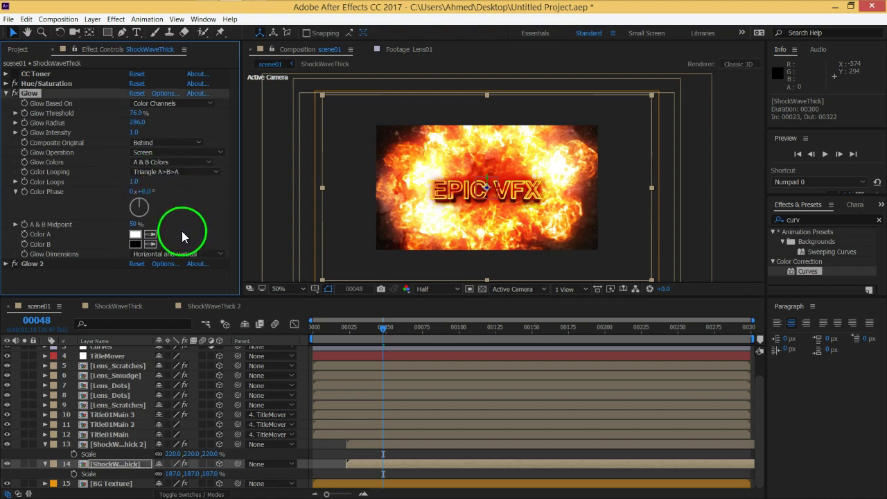
# Give that Glow a bright orange Color A and a strong red Color B
pyautogui.click(135, 234)
pyautogui.click(214, 262)
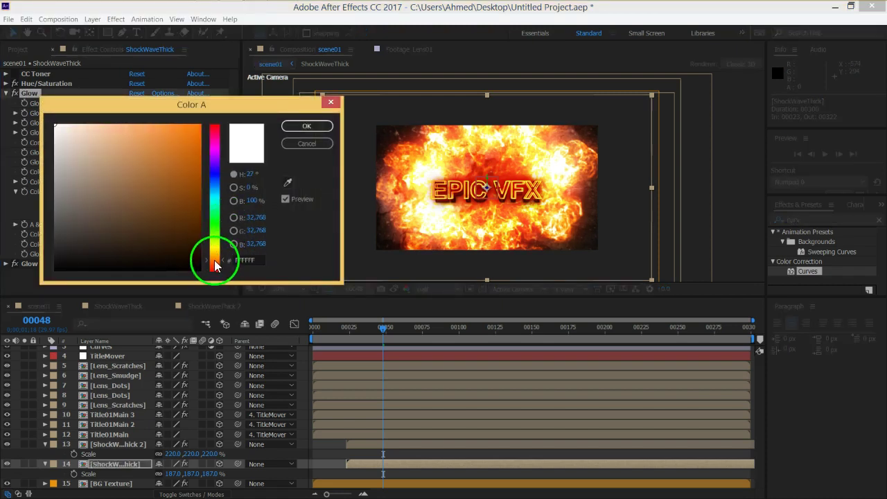
pyautogui.click(180, 137)
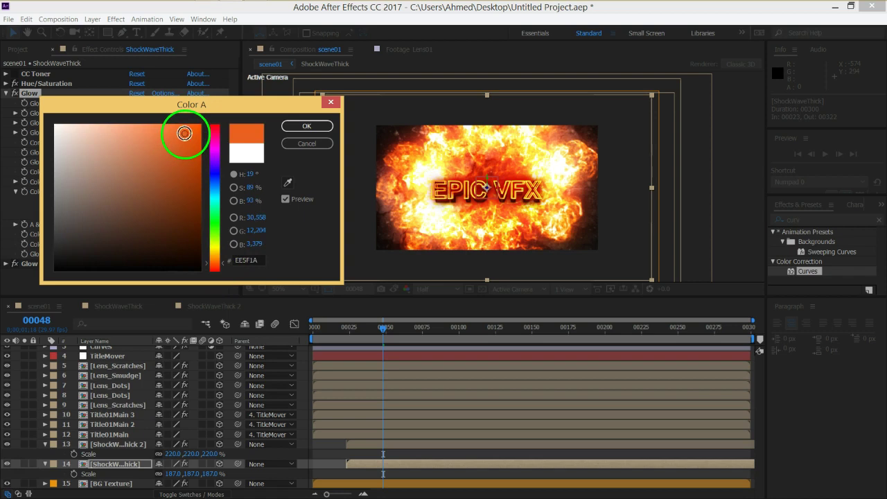
pyautogui.click(307, 126)
pyautogui.click(136, 244)
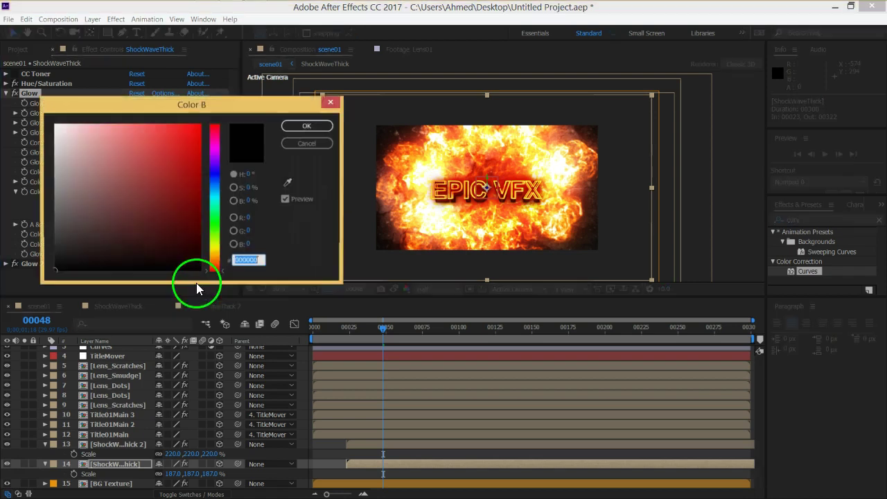
pyautogui.moveTo(213, 267); pyautogui.dragTo(216, 270)
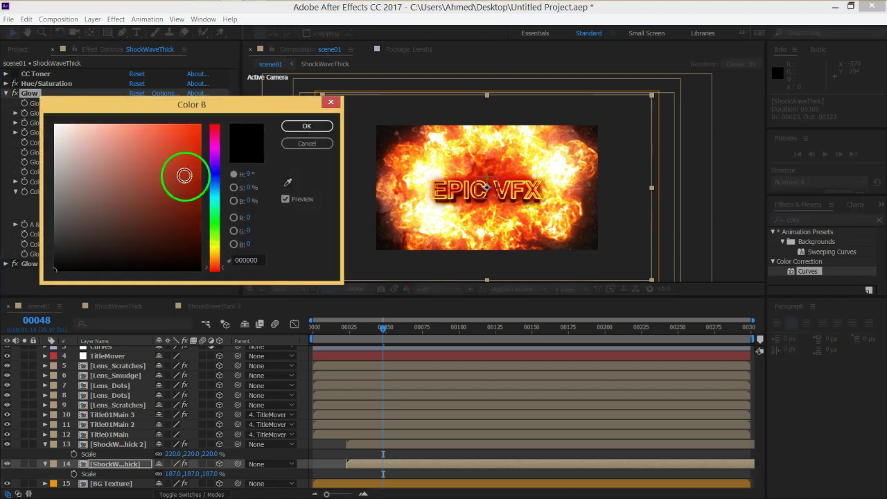
pyautogui.click(185, 136)
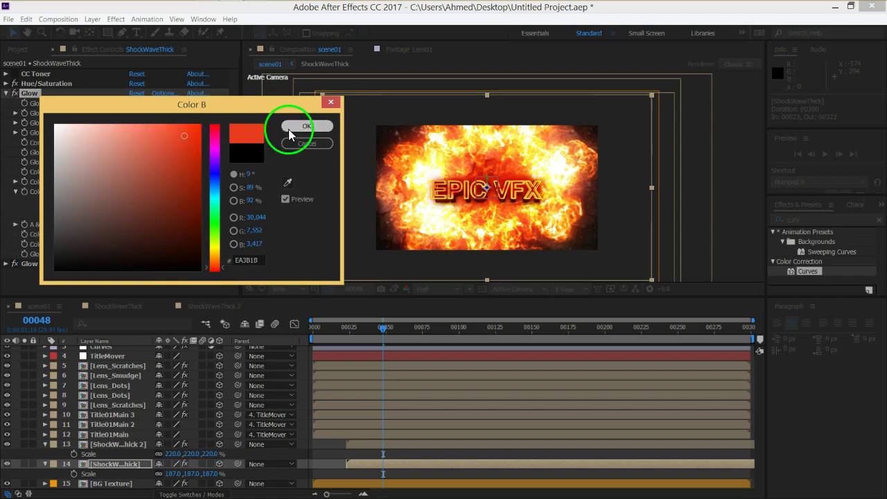
pyautogui.click(297, 126)
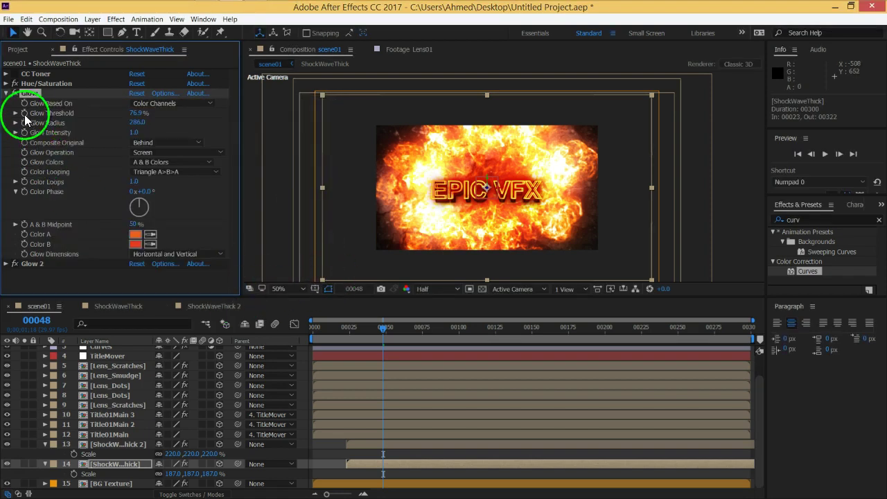
pyautogui.click(7, 93)
# Compare the image with and without Glow 2, then switch Glow 2 to A & B Colors
pyautogui.click(15, 103)
pyautogui.click(16, 103)
pyautogui.click(15, 103)
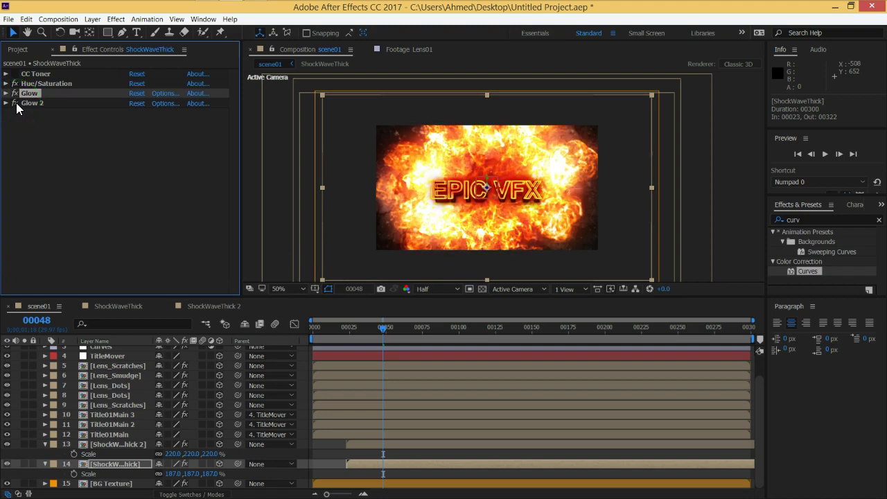
pyautogui.click(7, 102)
pyautogui.click(170, 172)
pyautogui.click(171, 195)
# Set Glow 2's Color A to orange and Color B to red EA301B
pyautogui.click(135, 244)
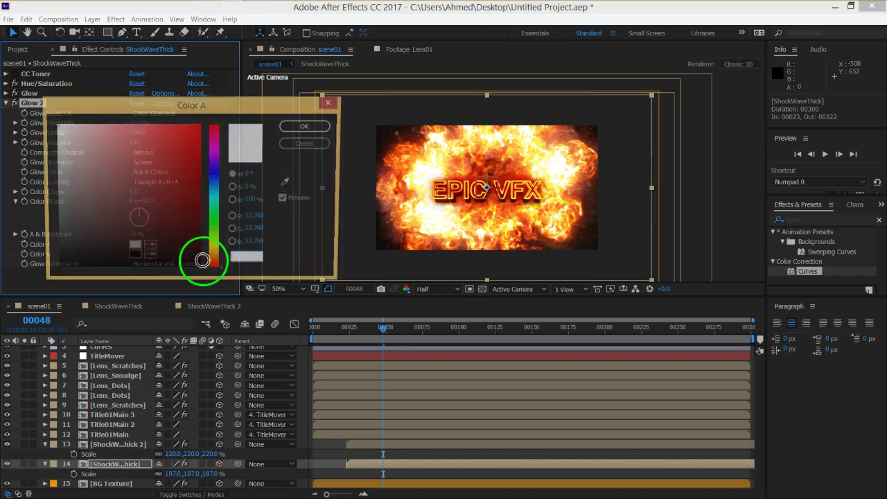
pyautogui.click(215, 264)
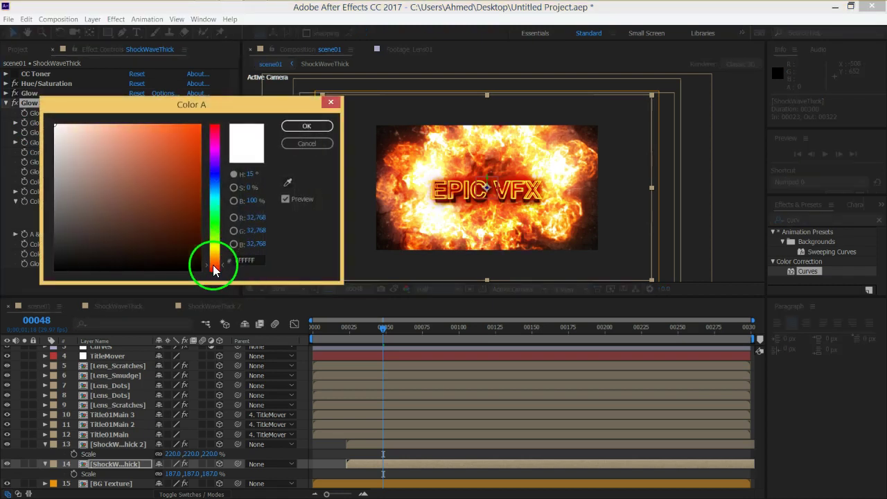
pyautogui.click(185, 136)
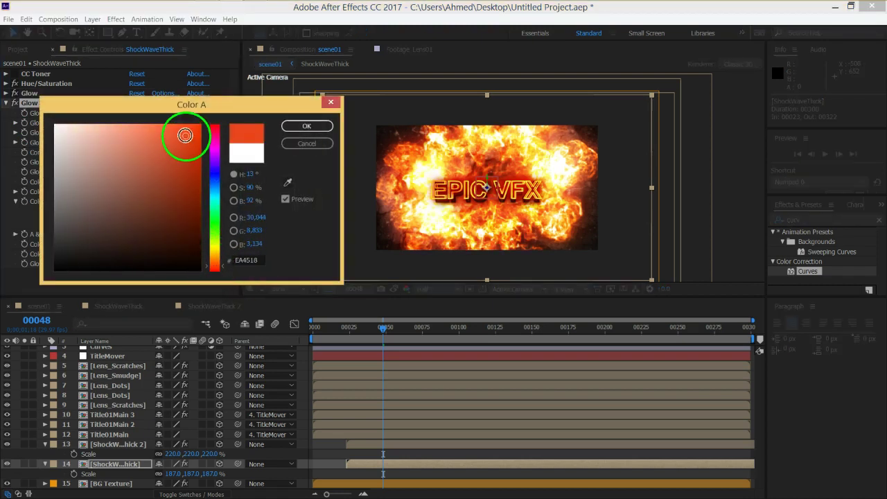
pyautogui.click(290, 129)
pyautogui.click(136, 254)
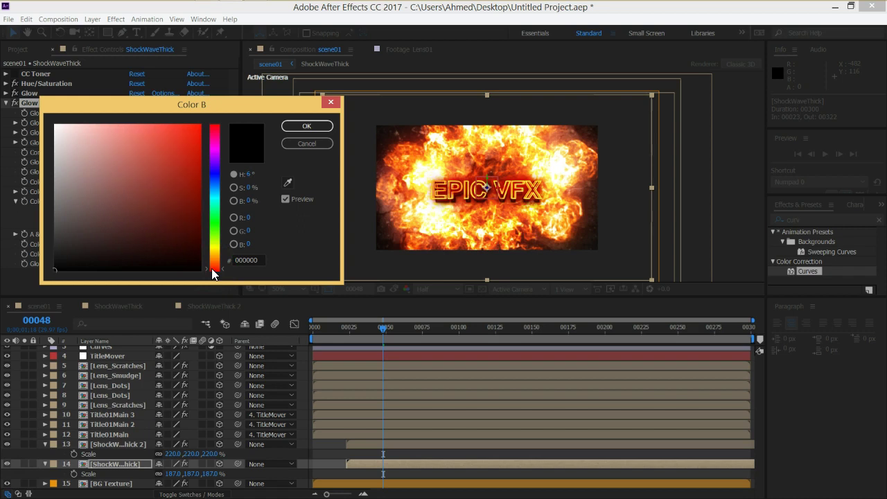
pyautogui.click(184, 136)
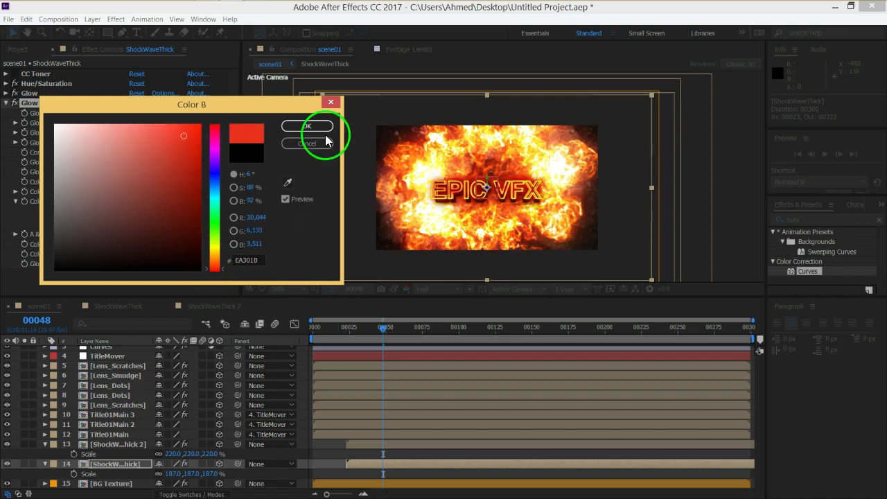
pyautogui.press('Return')
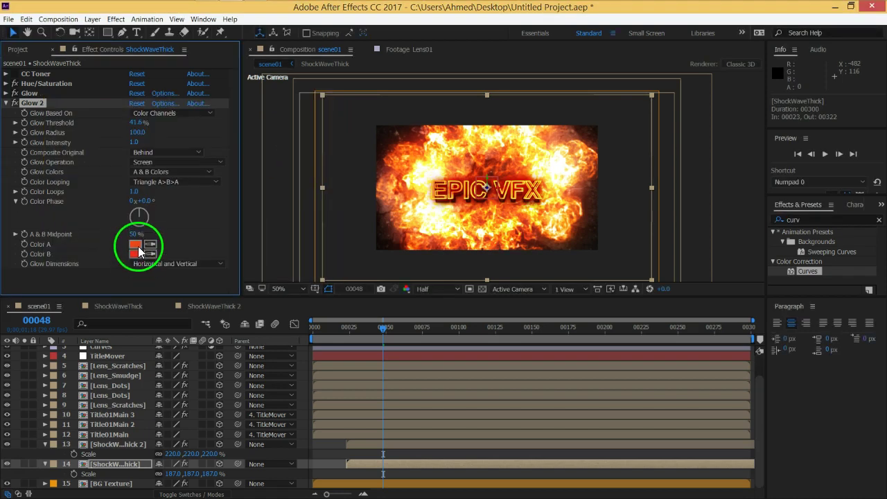
pyautogui.click(136, 244)
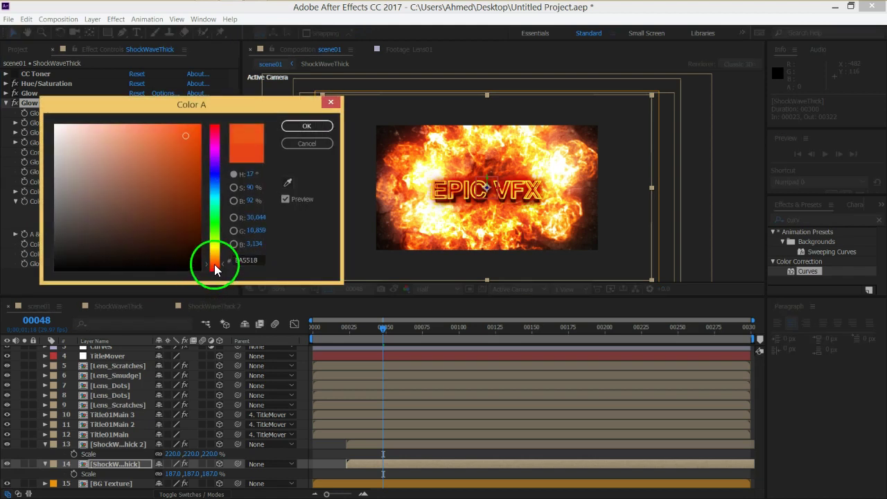
pyautogui.click(298, 143)
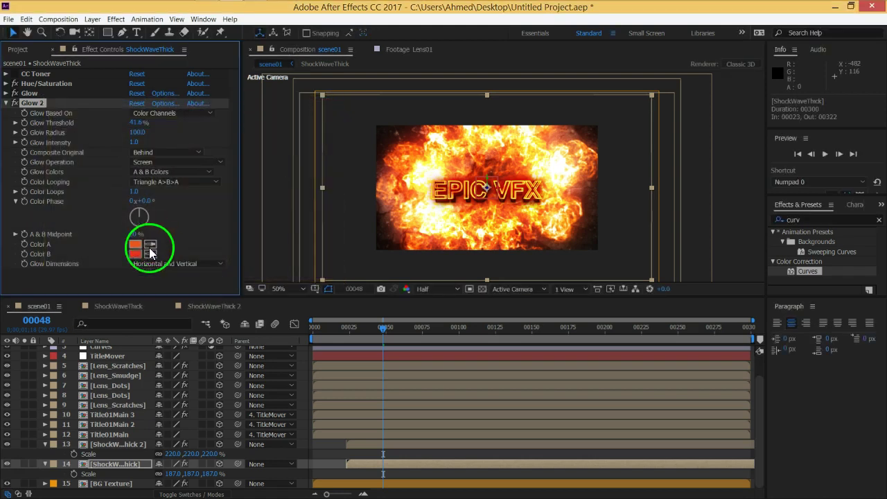
pyautogui.click(9, 104)
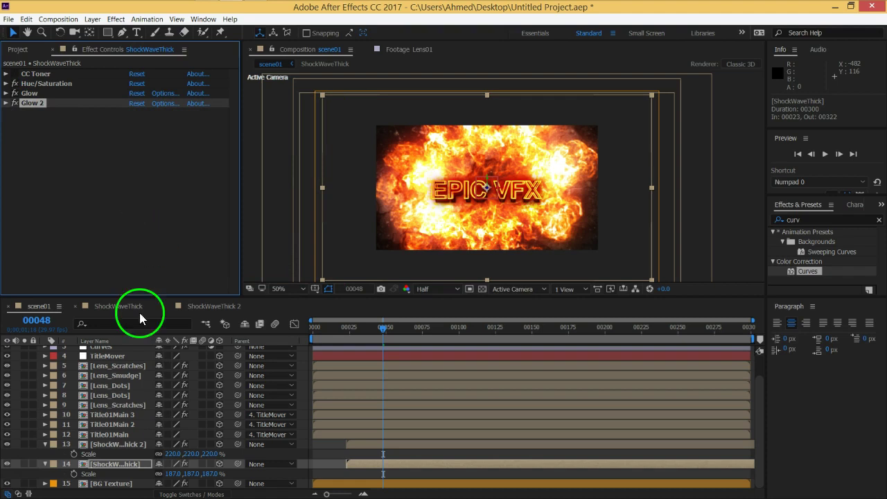
# On ShockWaveThick 2, switch Glow 2's Glow Colors to A & B Colors
pyautogui.click(115, 445)
pyautogui.click(7, 104)
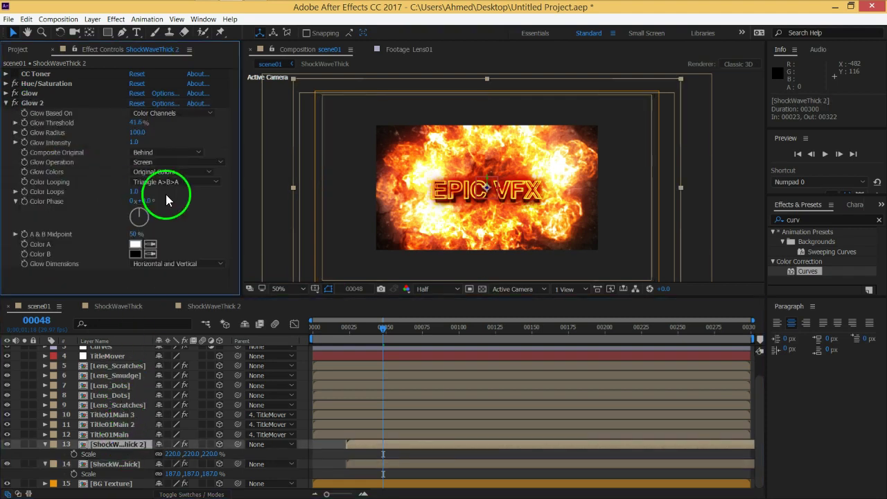
pyautogui.click(170, 178)
pyautogui.click(173, 188)
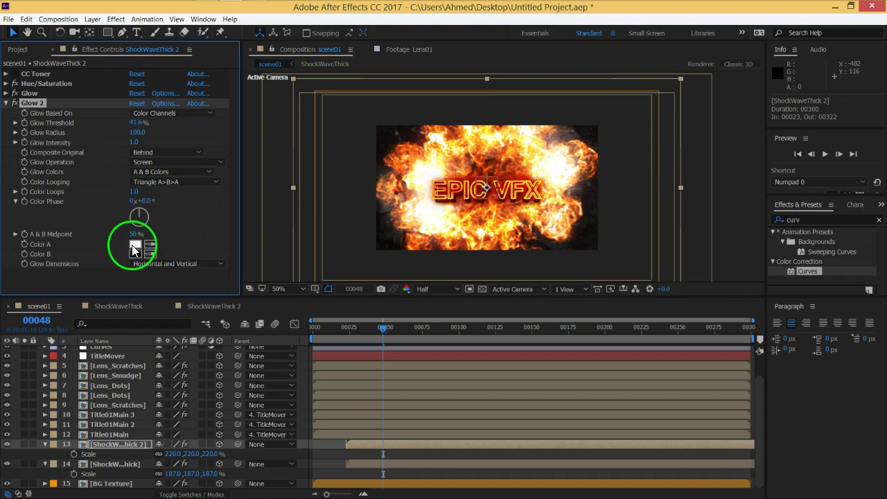
# Pick orange for Glow 2's Color A and red for Color B
pyautogui.click(135, 245)
pyautogui.moveTo(218, 272); pyautogui.dragTo(217, 270)
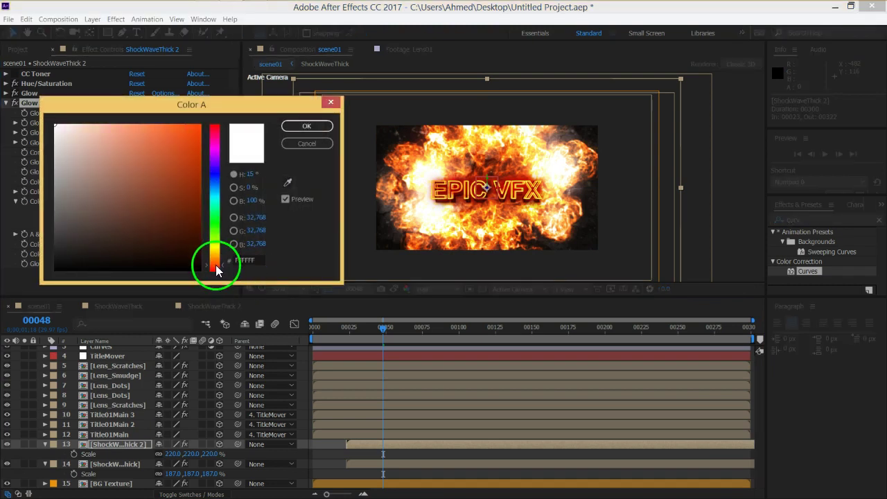
pyautogui.click(186, 133)
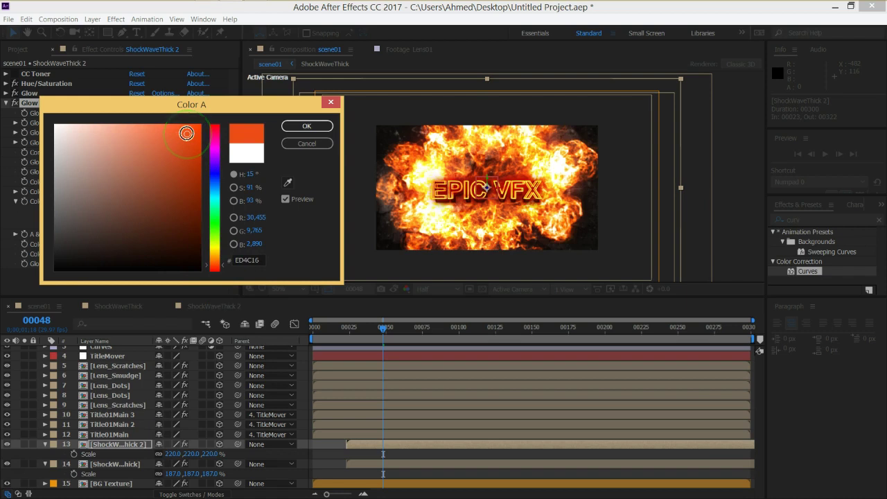
pyautogui.click(306, 126)
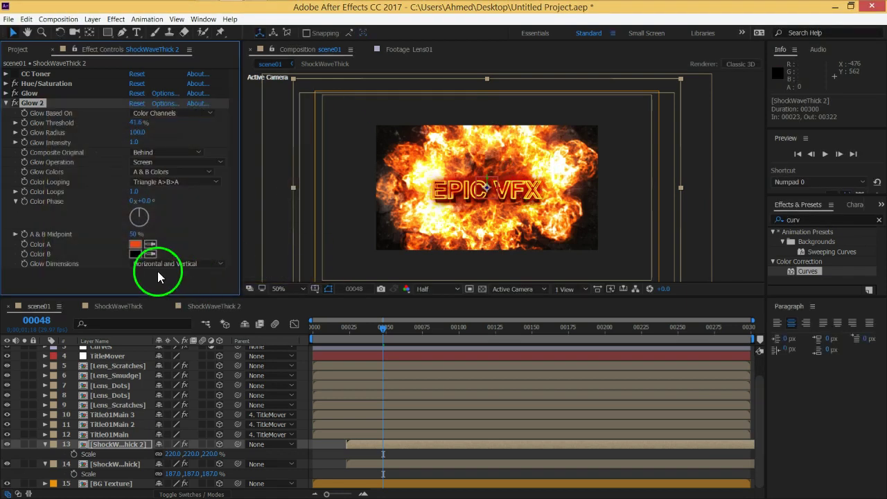
pyautogui.click(135, 253)
pyautogui.moveTo(216, 263); pyautogui.dragTo(217, 270)
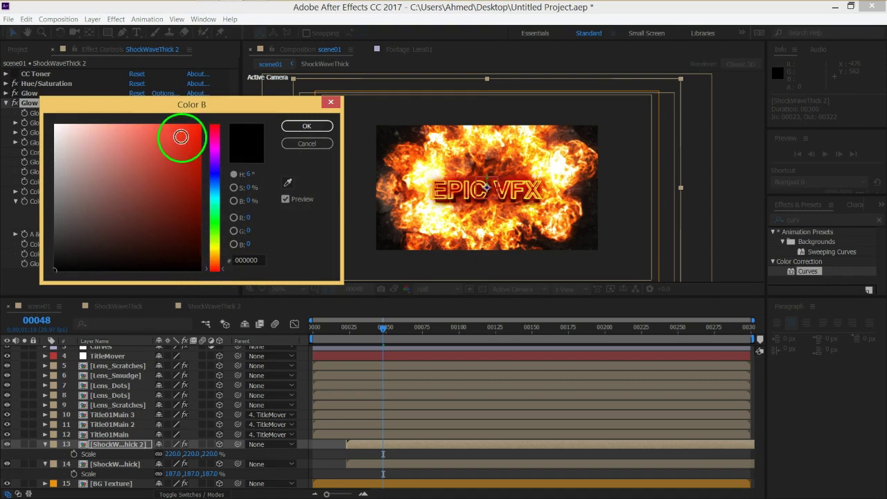
pyautogui.click(180, 133)
pyautogui.click(305, 127)
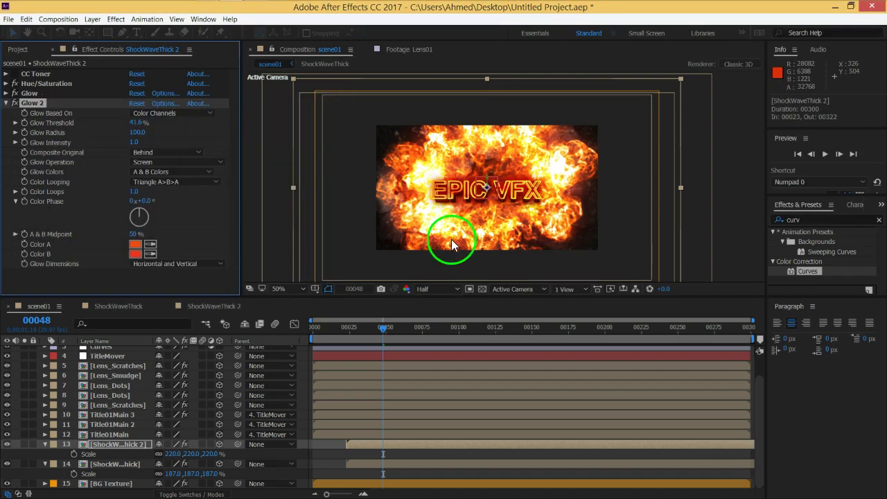
# View the preview at 100% and Full resolution, recentred on the title
pyautogui.press('.')
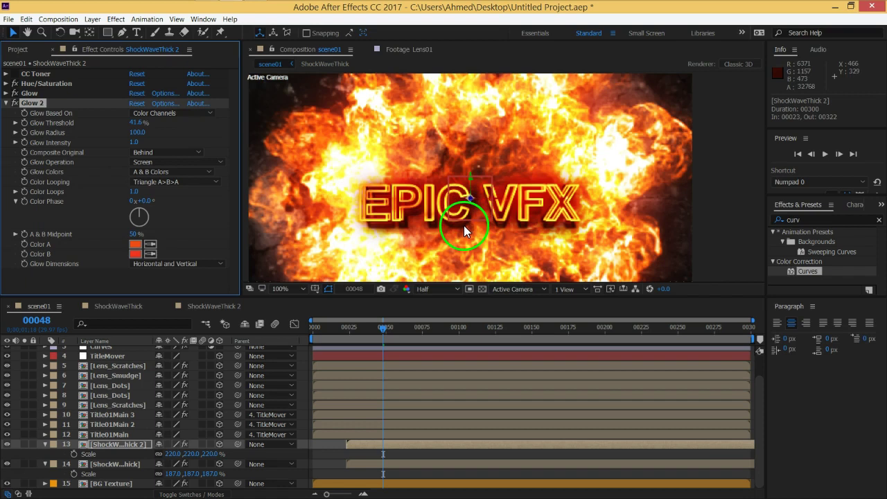
pyautogui.click(430, 289)
pyautogui.click(432, 310)
pyautogui.press('h')
pyautogui.moveTo(514, 229); pyautogui.dragTo(511, 205)
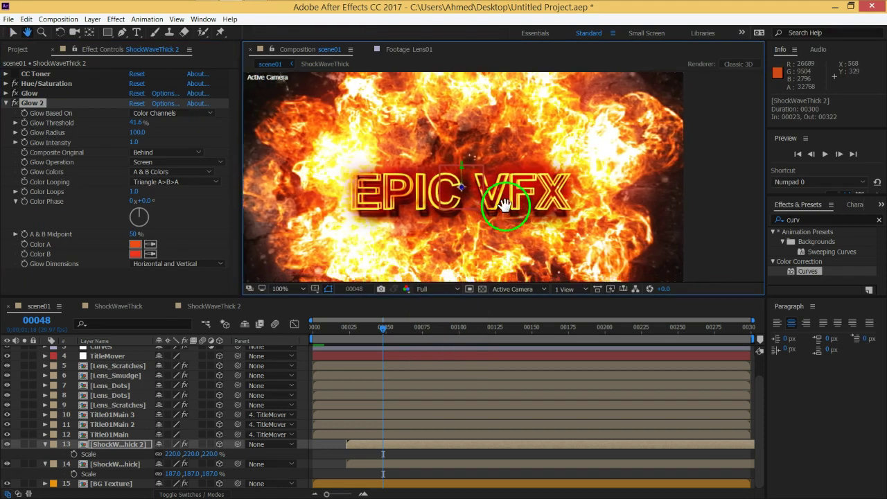
pyautogui.press('v')
# Hide layer 13's Scale property and select the CameraDriver layer
pyautogui.click(47, 443)
pyautogui.click(46, 444)
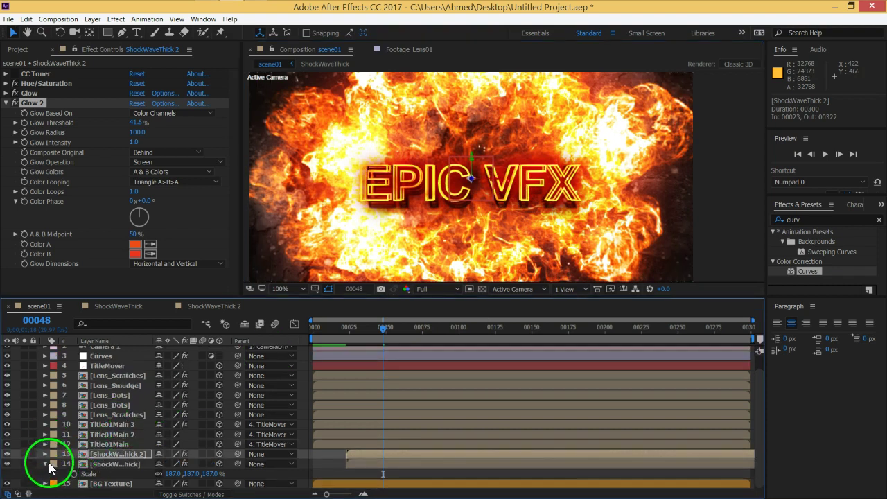
pyautogui.scroll(1, 124, 402)
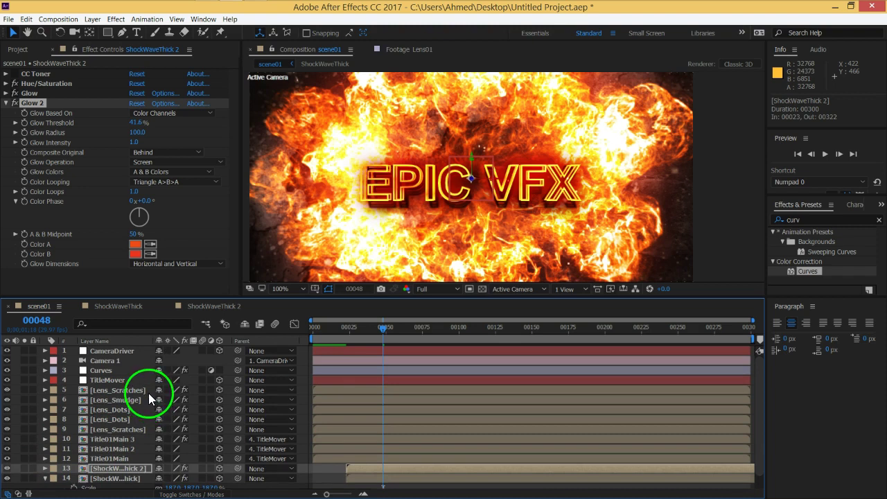
pyautogui.click(113, 353)
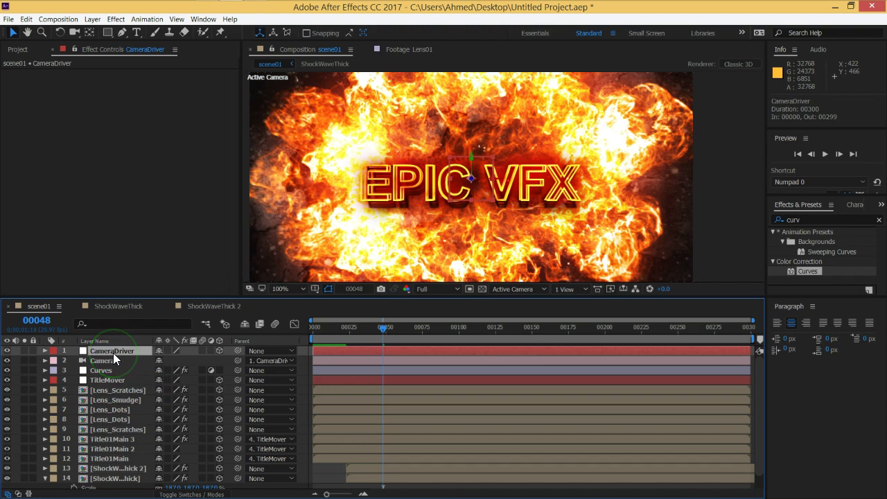
# Add a new adjustment layer and apply the Glow effect to it
pyautogui.hotkey('ctrl', 'alt', 'y')
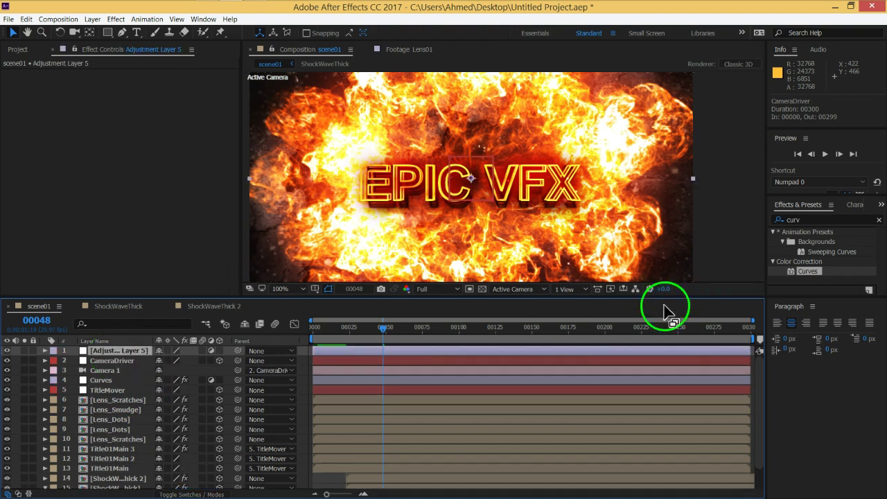
pyautogui.click(798, 219)
pyautogui.write('glow')
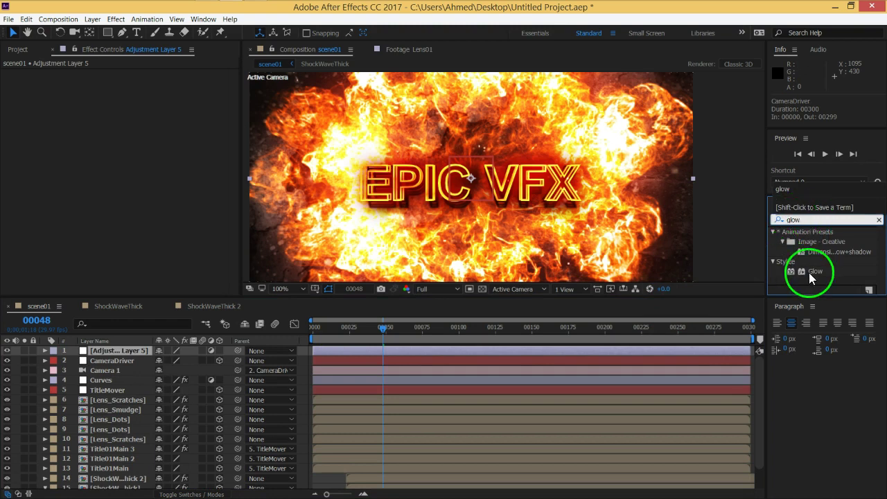
pyautogui.doubleClick(813, 271)
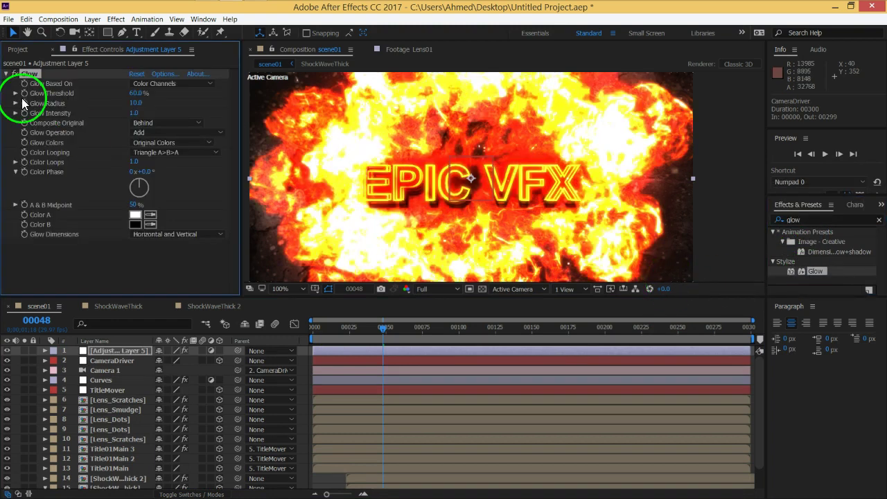
# Set Glow Threshold to 96.1% and Radius to 326, and move the layer below Curves
pyautogui.moveTo(135, 93); pyautogui.dragTo(192, 93)
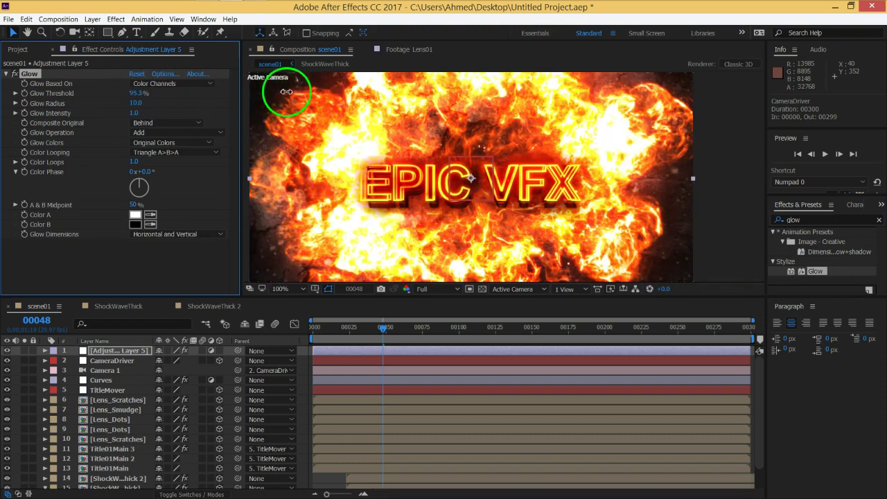
pyautogui.moveTo(305, 91); pyautogui.dragTo(270, 93)
pyautogui.moveTo(152, 104); pyautogui.dragTo(318, 102)
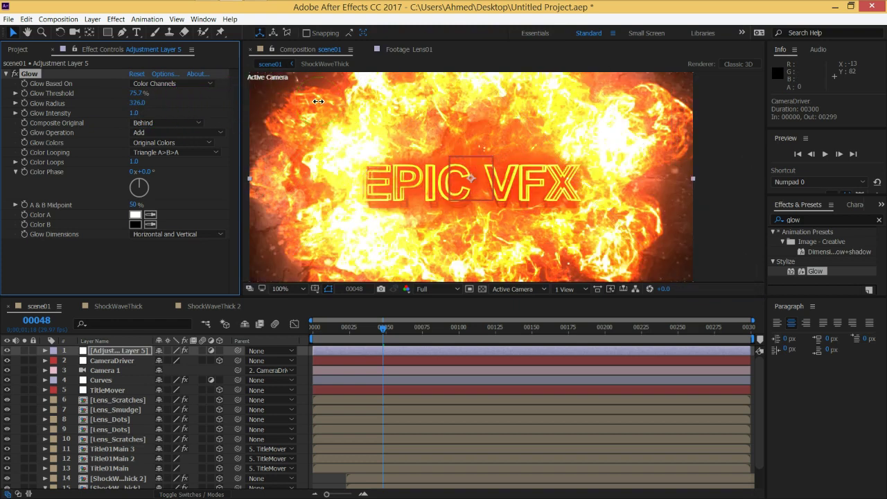
pyautogui.moveTo(142, 91); pyautogui.dragTo(166, 95)
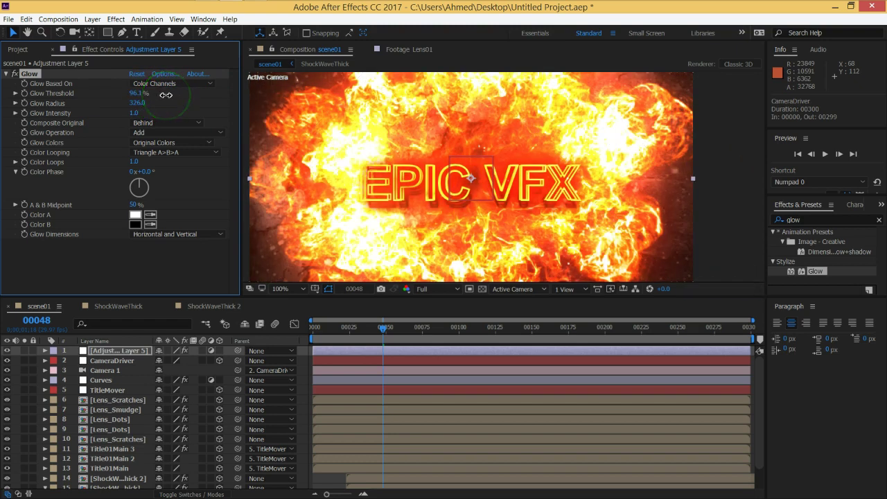
pyautogui.moveTo(117, 350); pyautogui.dragTo(112, 382)
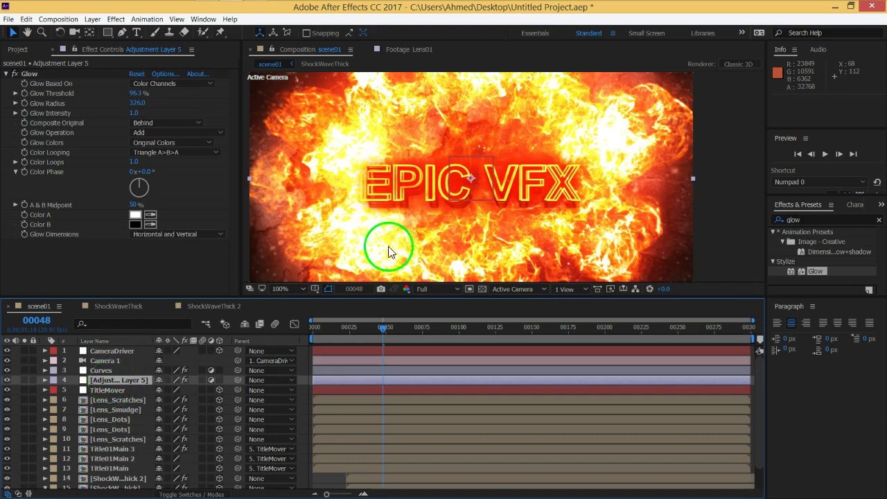
# Set the Glow Operation to Screen and compare the result with the glow toggled off
pyautogui.scroll(-2, 426, 199)
pyautogui.scroll(2, 423, 190)
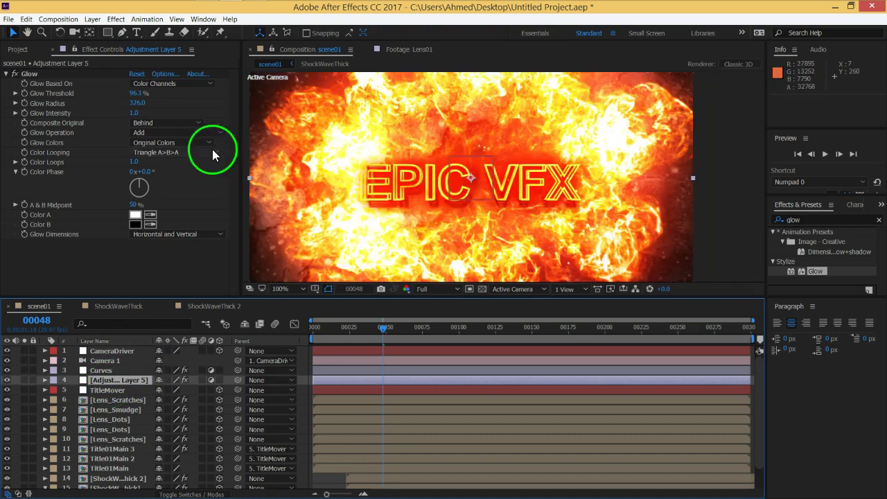
pyautogui.click(142, 132)
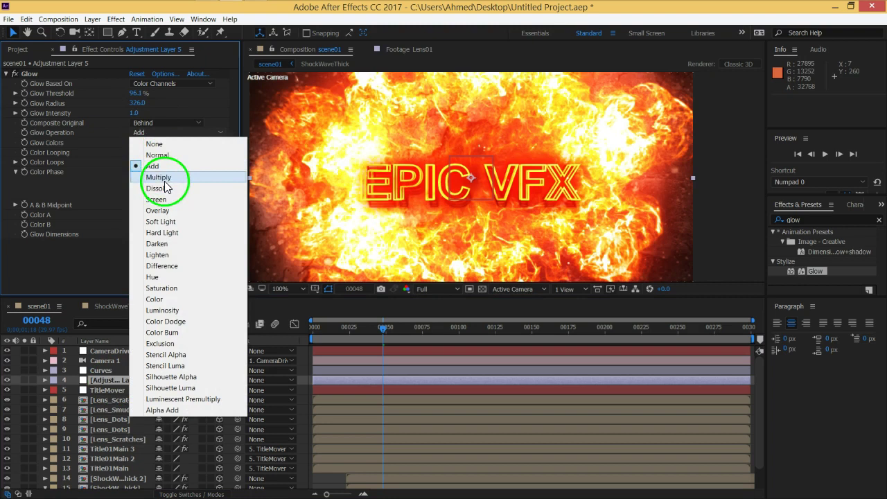
pyautogui.click(161, 199)
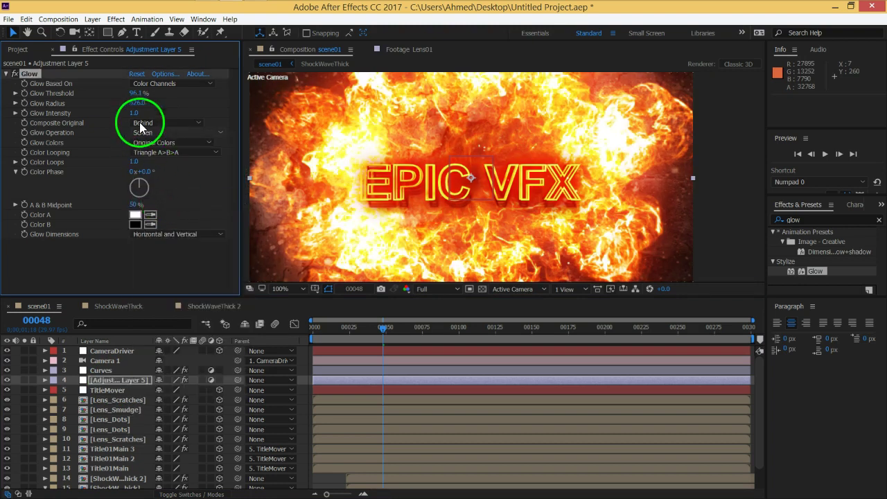
pyautogui.click(15, 74)
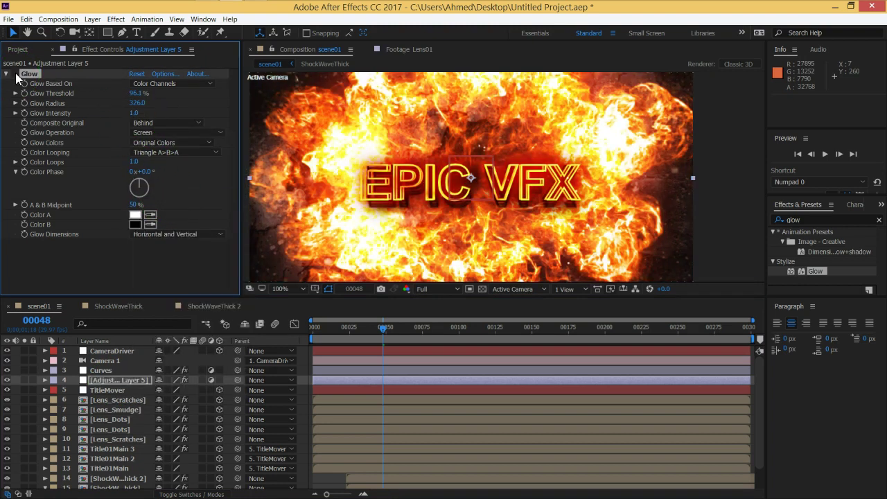
pyautogui.click(15, 74)
pyautogui.click(15, 74)
pyautogui.click(15, 74)
pyautogui.click(16, 74)
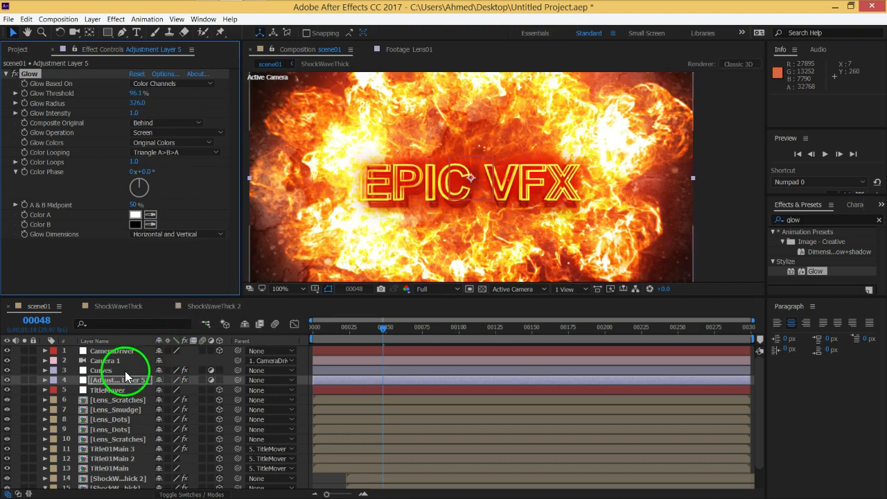
# Edit Glow Intensity and set Glow Colors to A & B Colors
pyautogui.click(141, 123)
pyautogui.click(183, 158)
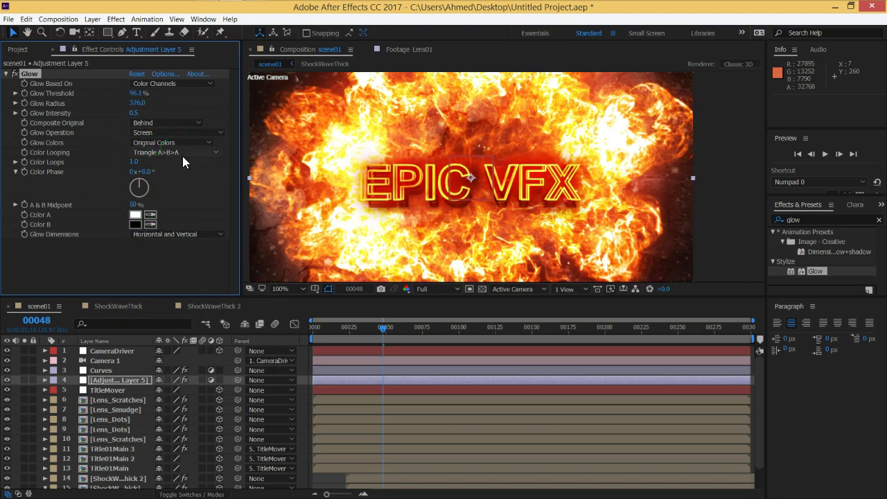
pyautogui.click(174, 144)
pyautogui.click(164, 165)
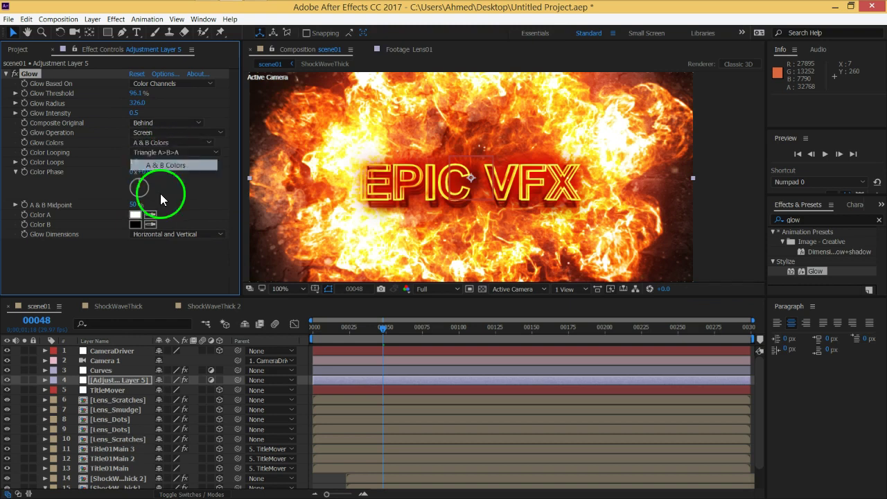
# Pick orange E95418 for Color A and F34612 for Color B, with Intensity 1.0
pyautogui.click(135, 215)
pyautogui.moveTo(212, 259); pyautogui.dragTo(214, 270)
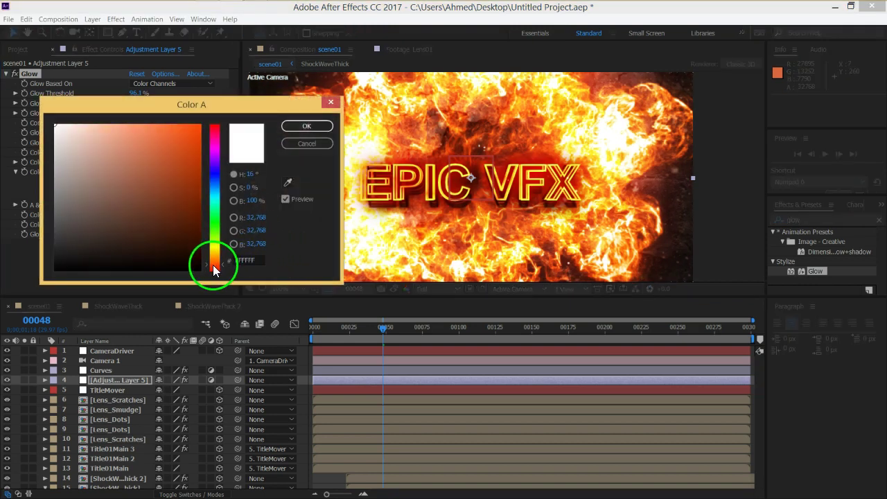
pyautogui.click(184, 135)
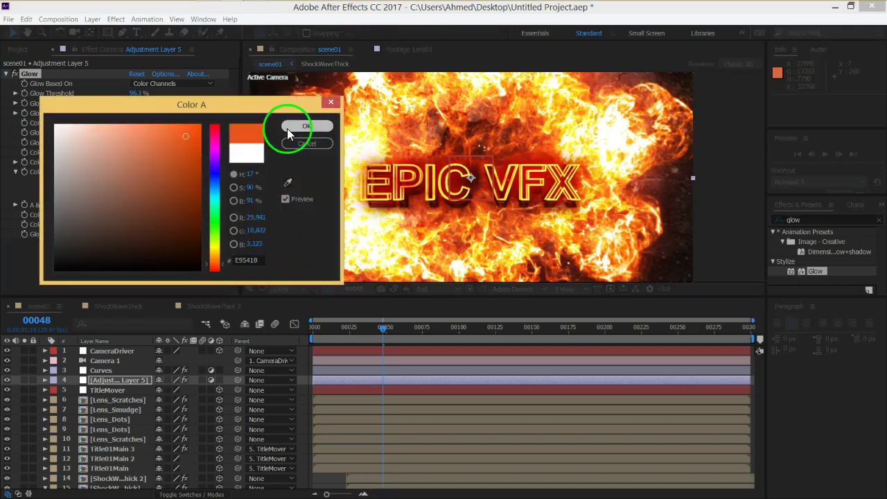
pyautogui.click(298, 126)
pyautogui.click(134, 224)
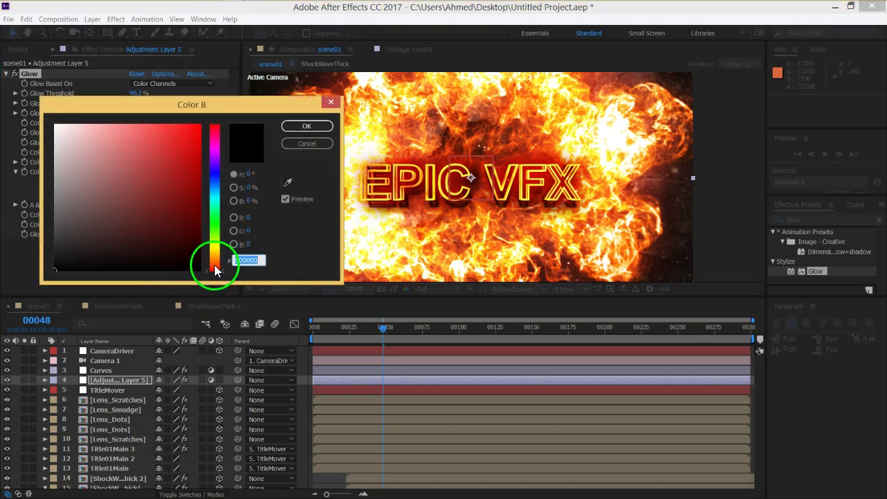
pyautogui.moveTo(212, 258); pyautogui.dragTo(215, 266)
pyautogui.click(190, 131)
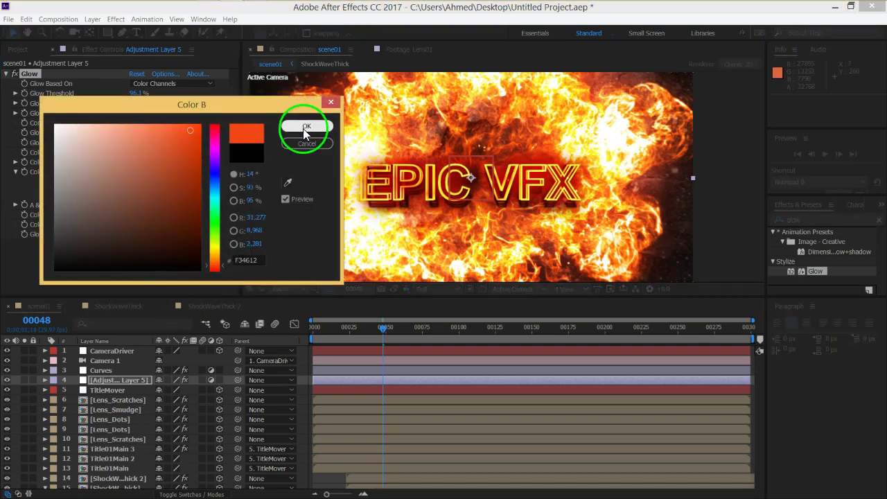
pyautogui.click(306, 126)
pyautogui.press('Return')
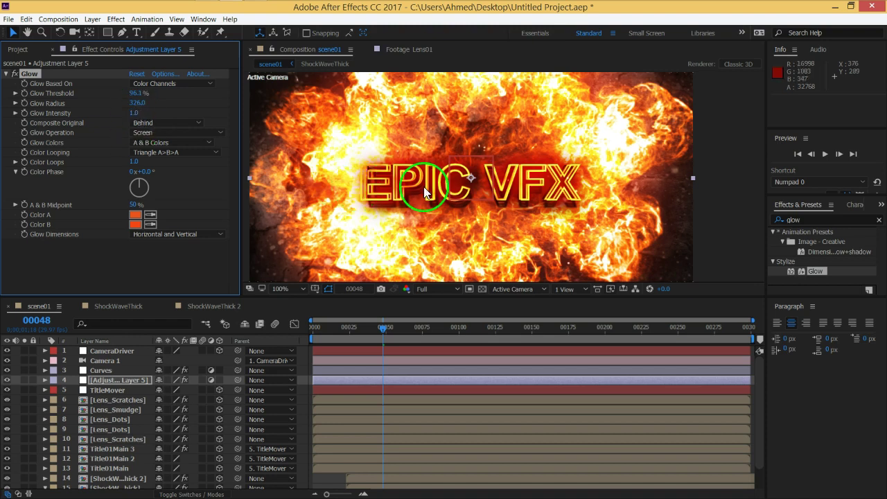
# End the work area at frame 00189 and return to the first frame
pyautogui.moveTo(382, 198); pyautogui.dragTo(402, 198)
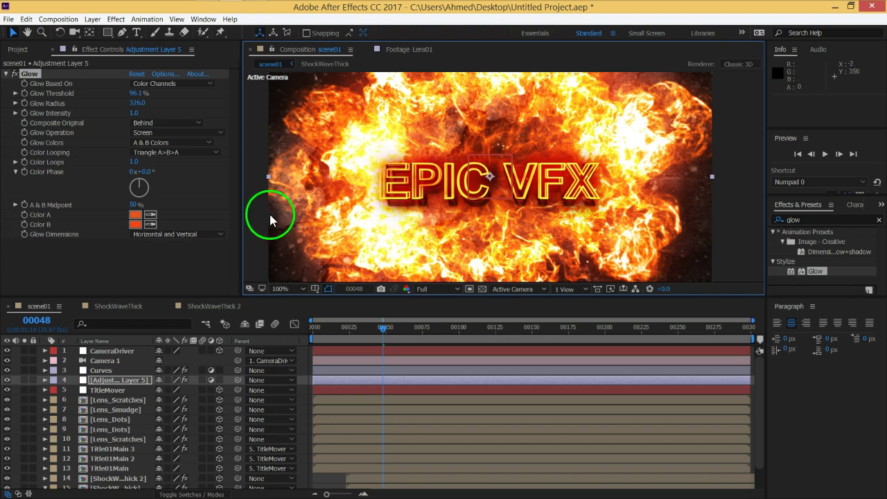
pyautogui.moveTo(385, 333); pyautogui.dragTo(530, 334)
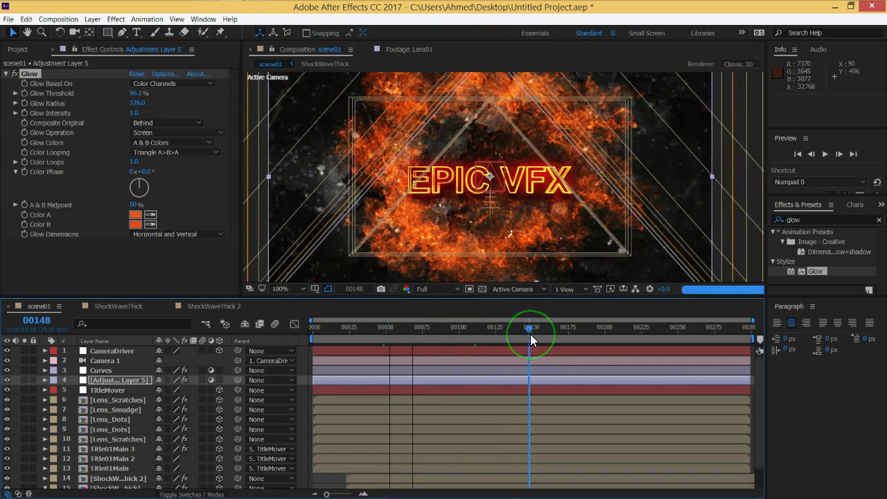
pyautogui.moveTo(530, 334); pyautogui.dragTo(593, 338)
pyautogui.press('n')
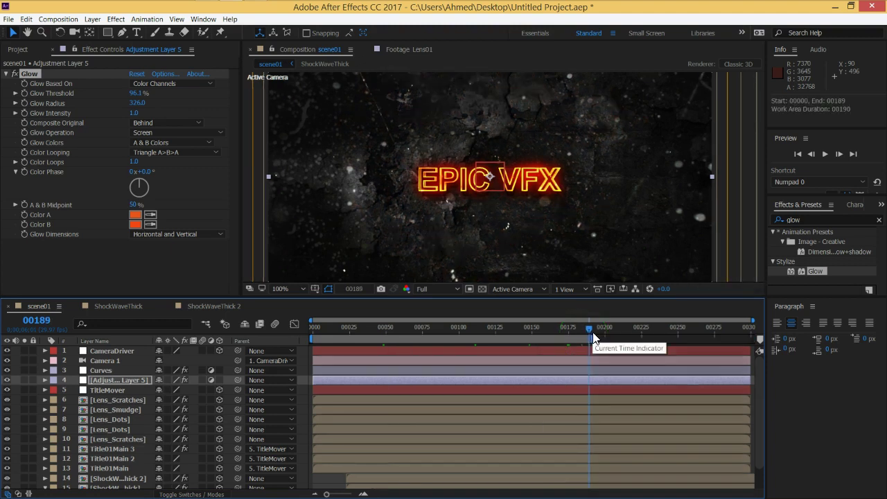
pyautogui.press('Home')
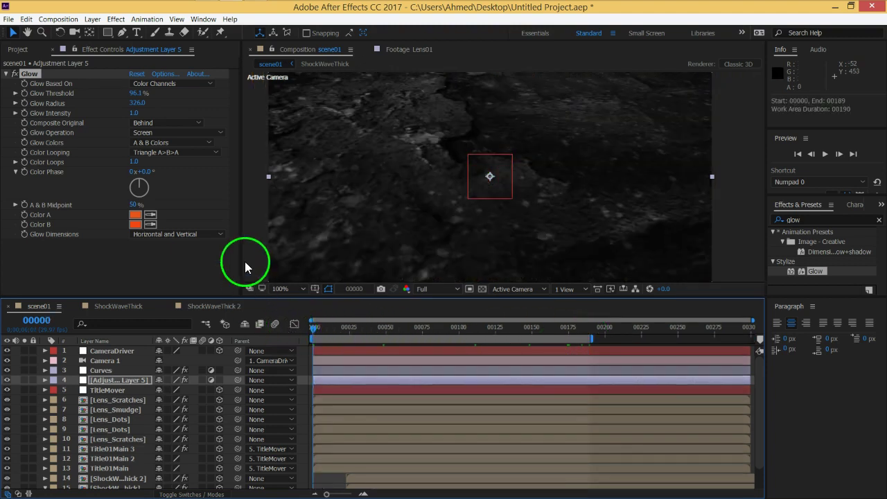
# Maximize the composition panel, set Fit up to 100%, and play the animation
pyautogui.click(247, 260)
pyautogui.press('`')
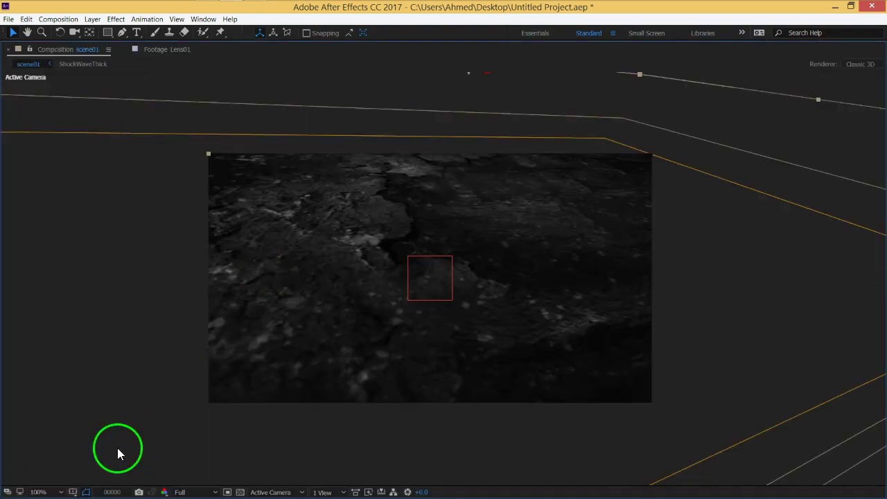
pyautogui.click(59, 492)
pyautogui.click(69, 324)
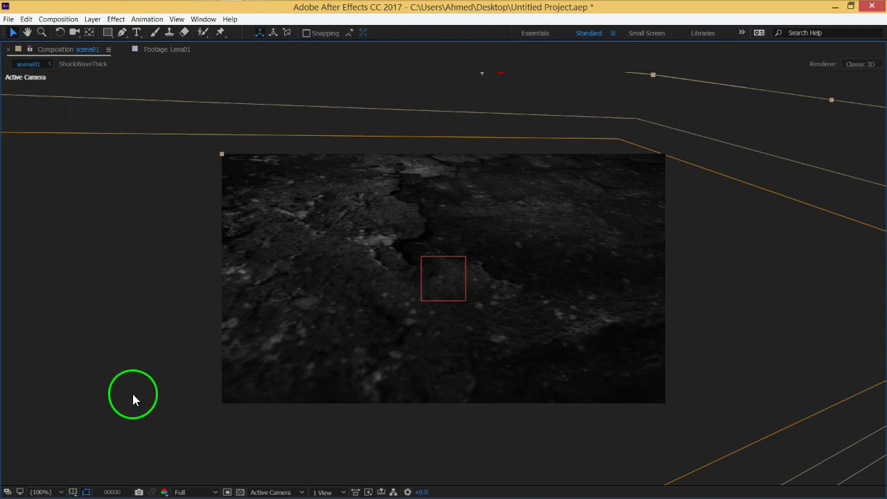
pyautogui.press('.')
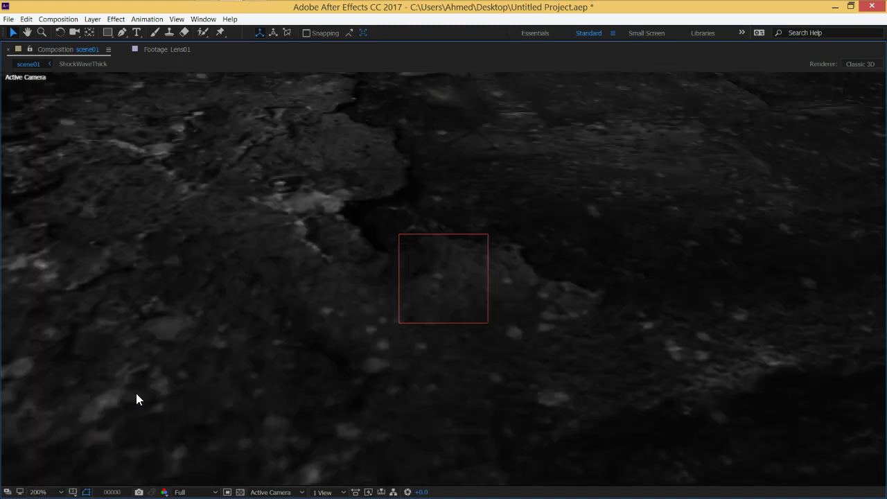
pyautogui.press(',')
pyautogui.click(133, 385)
pyautogui.press('space')
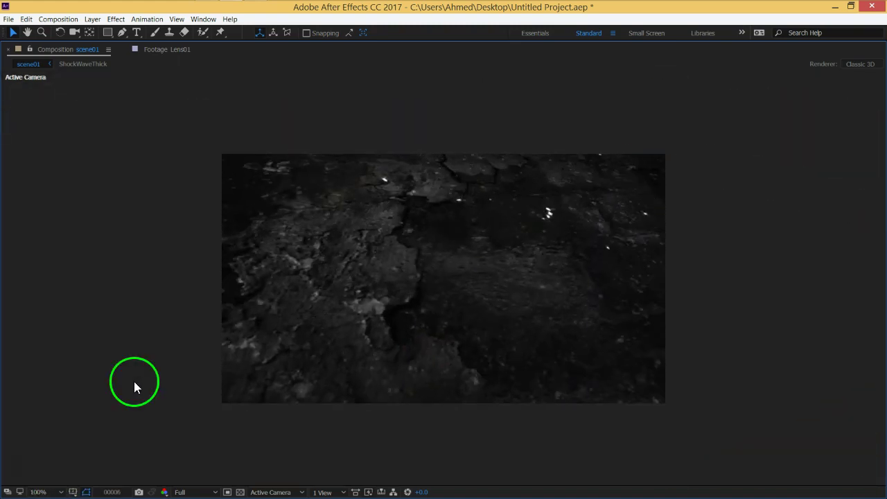